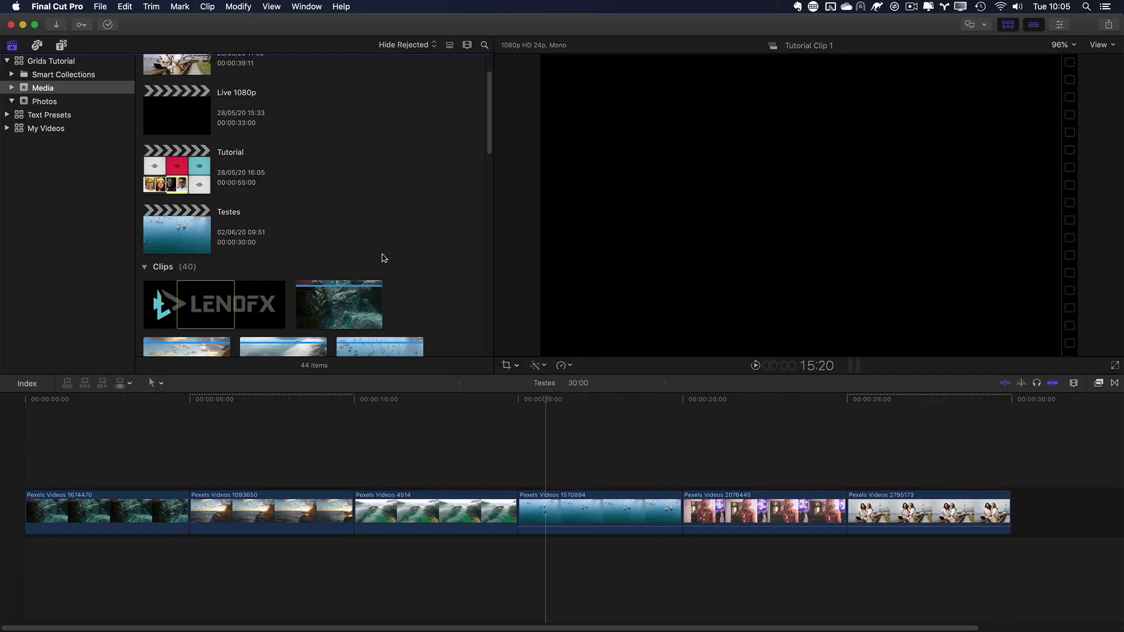
- Show the LenoFX Grids titles and scroll through the Basic and Creative grid thumbnails
scroll(383, 258, "down", 10)
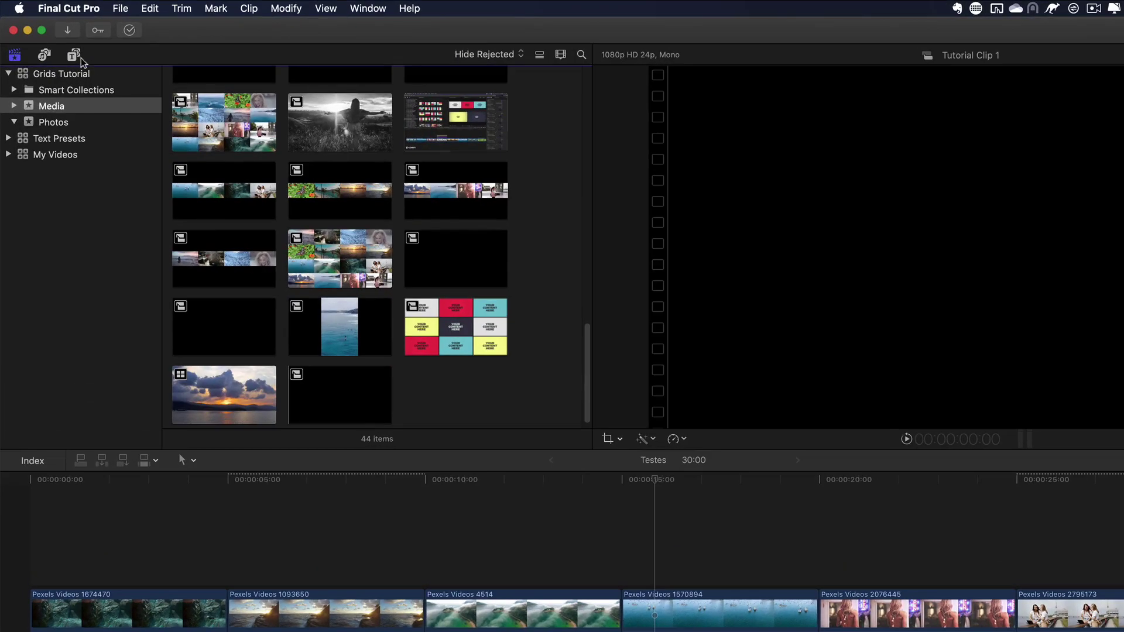
left_click(74, 55)
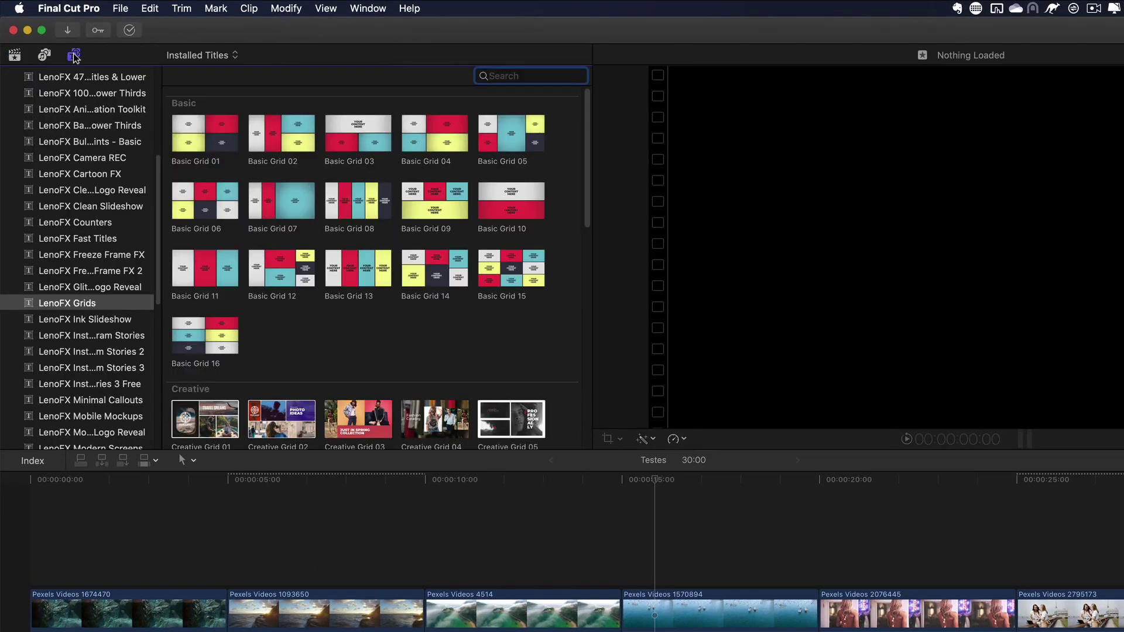
left_click(71, 303)
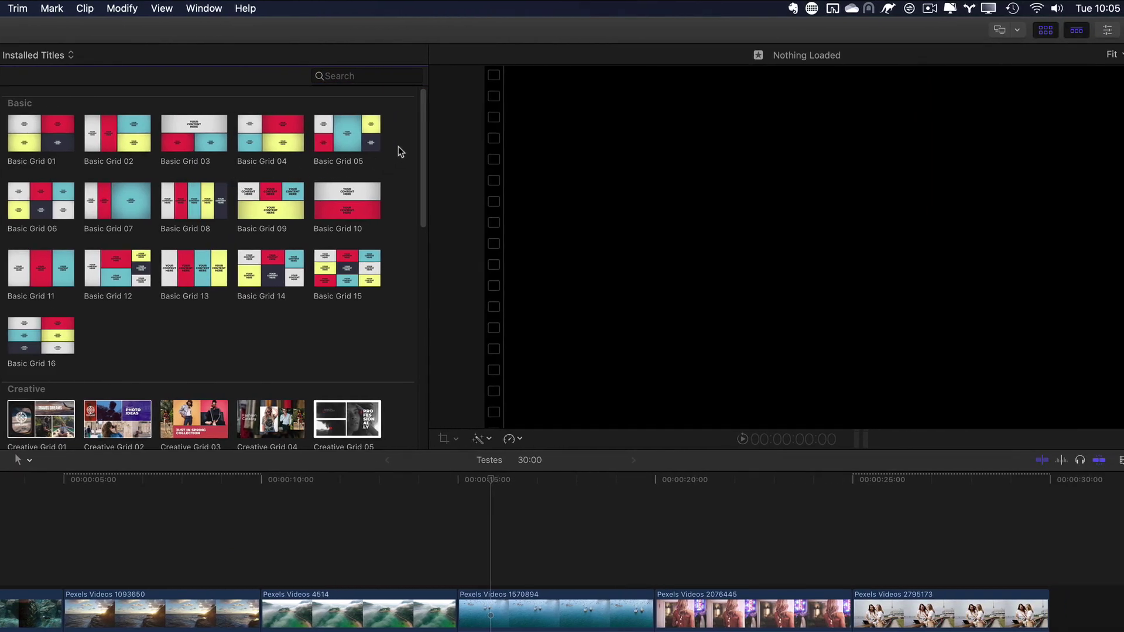
left_click_drag(422, 143, 413, 116)
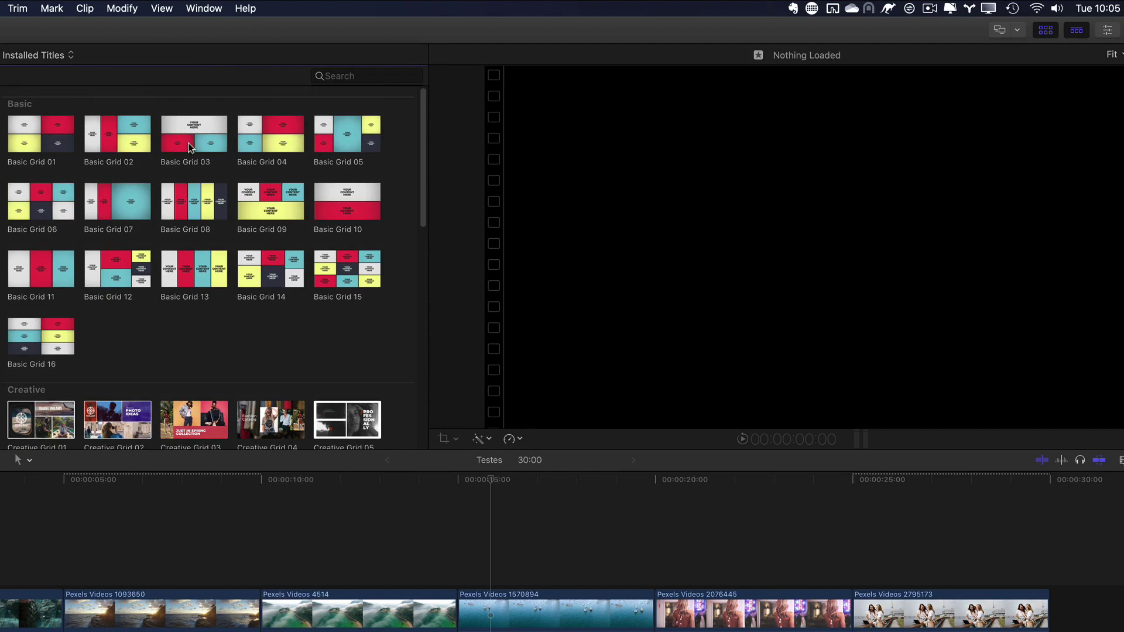
left_click_drag(417, 143, 421, 168)
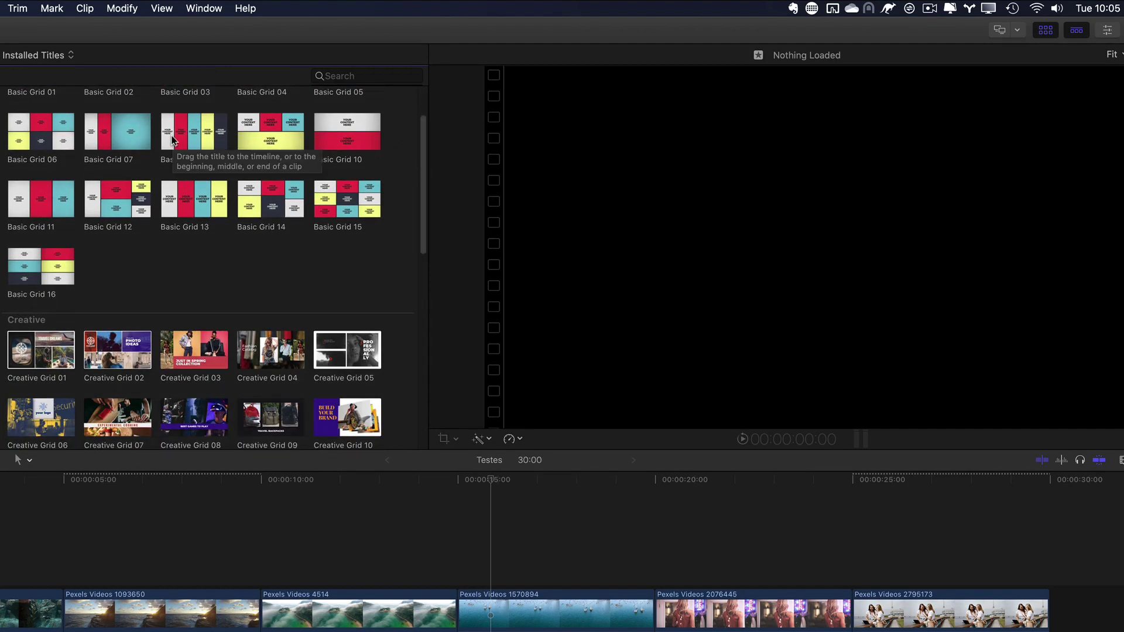
scroll(261, 262, "down", 5)
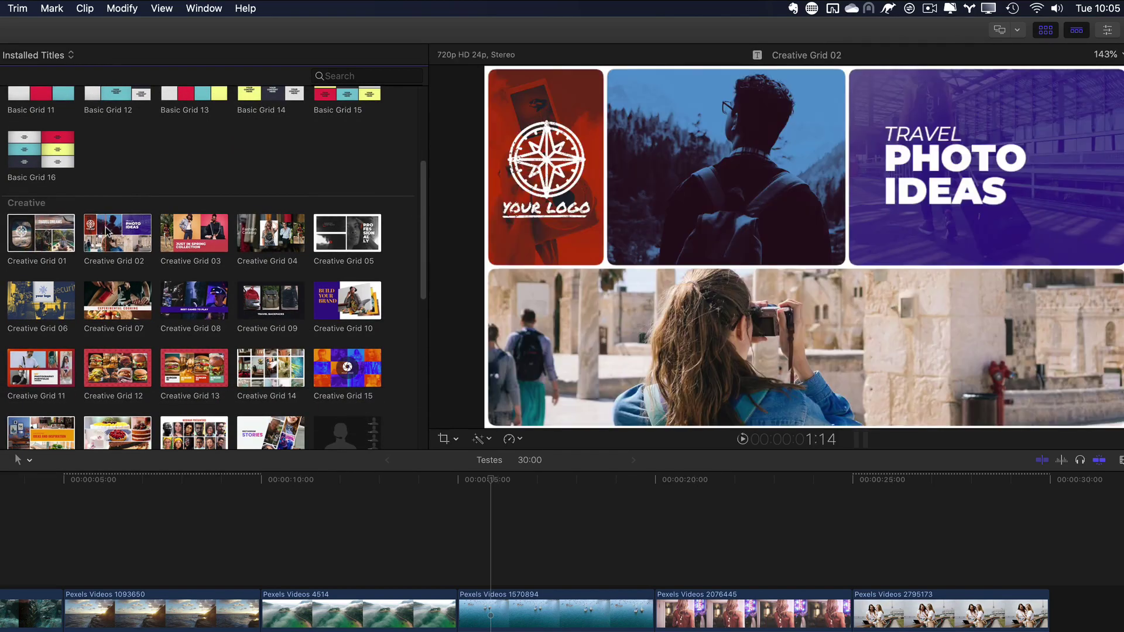
scroll(197, 246, "down", 6)
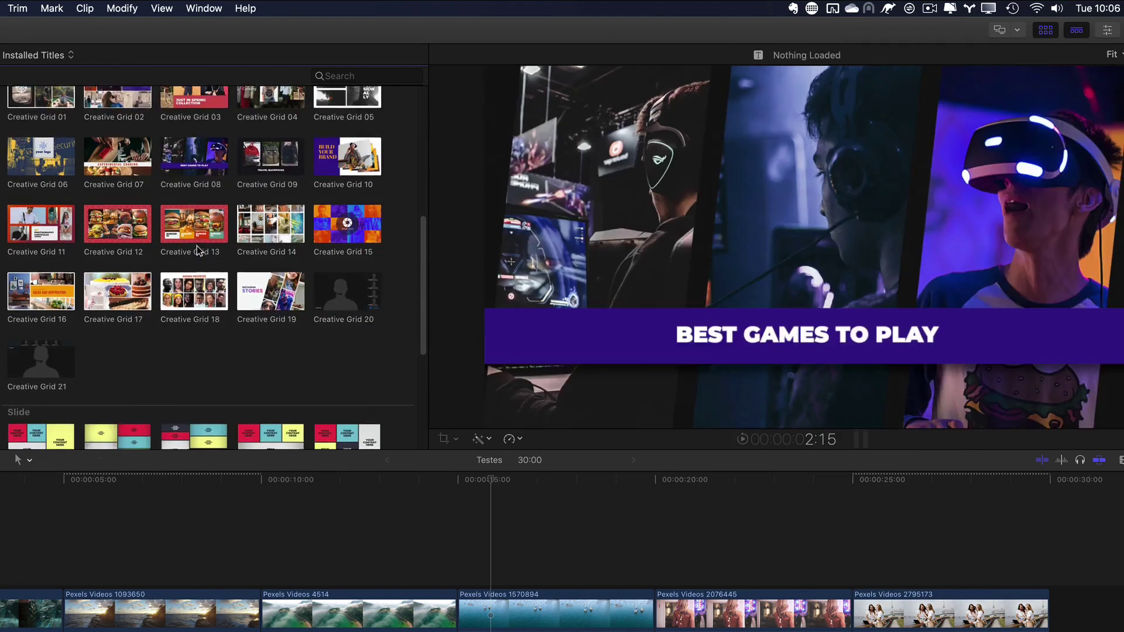
scroll(196, 246, "down", 8)
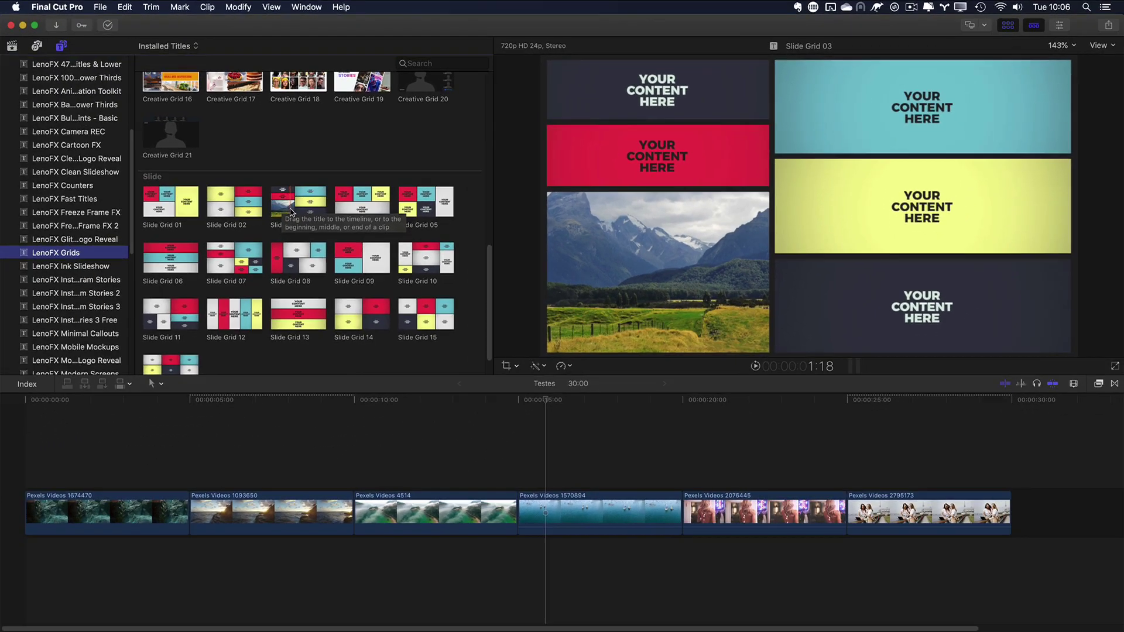
scroll(295, 214, "up", 10)
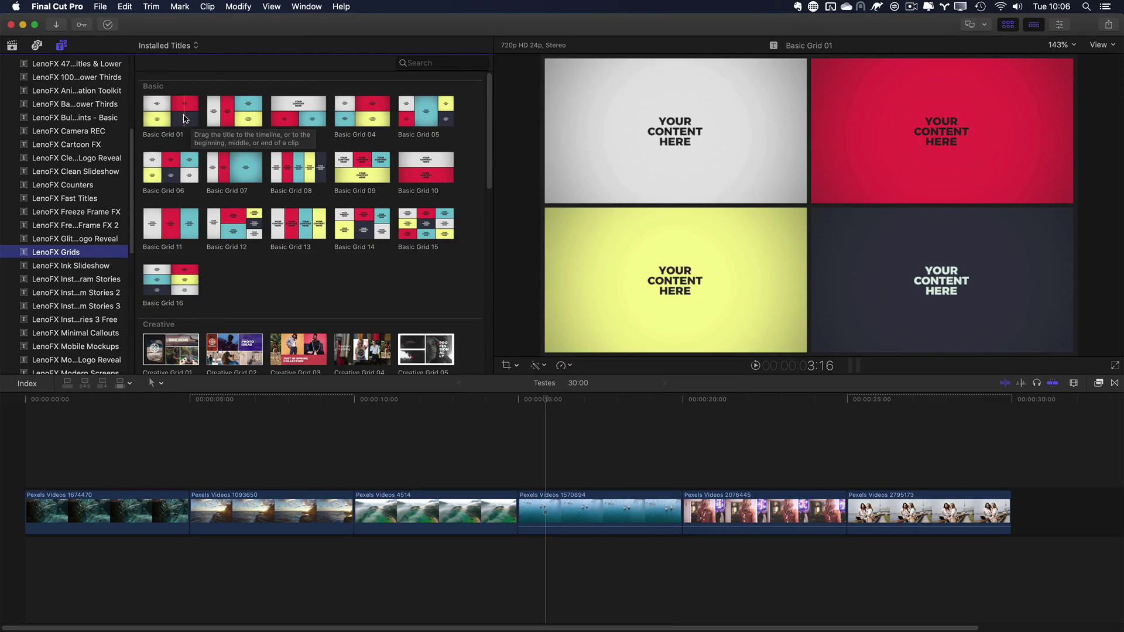
- Undo a stray Basic Grid 01 placement and lengthen the Pexels Videos 4514 clip
left_click_drag(170, 111, 539, 444)
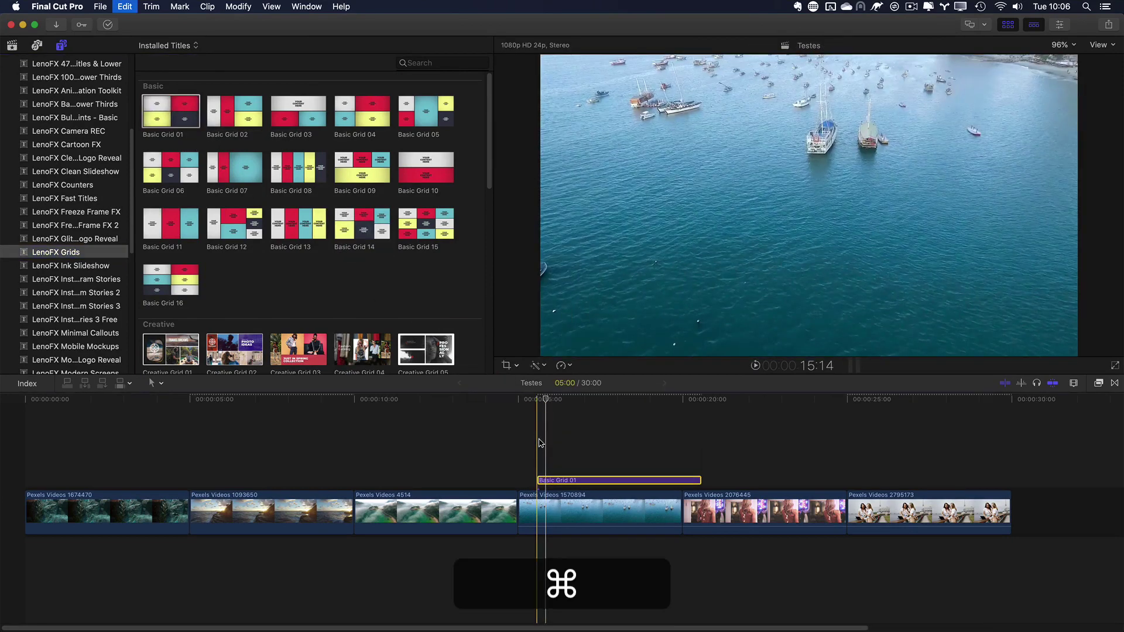
key("super+z")
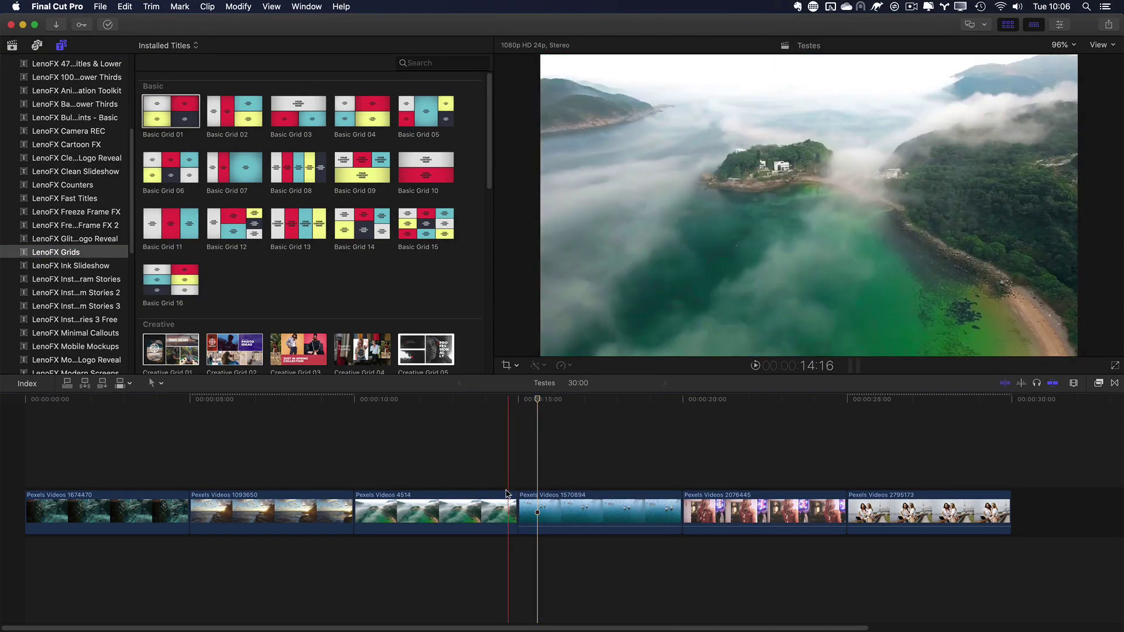
left_click_drag(517, 507, 589, 507)
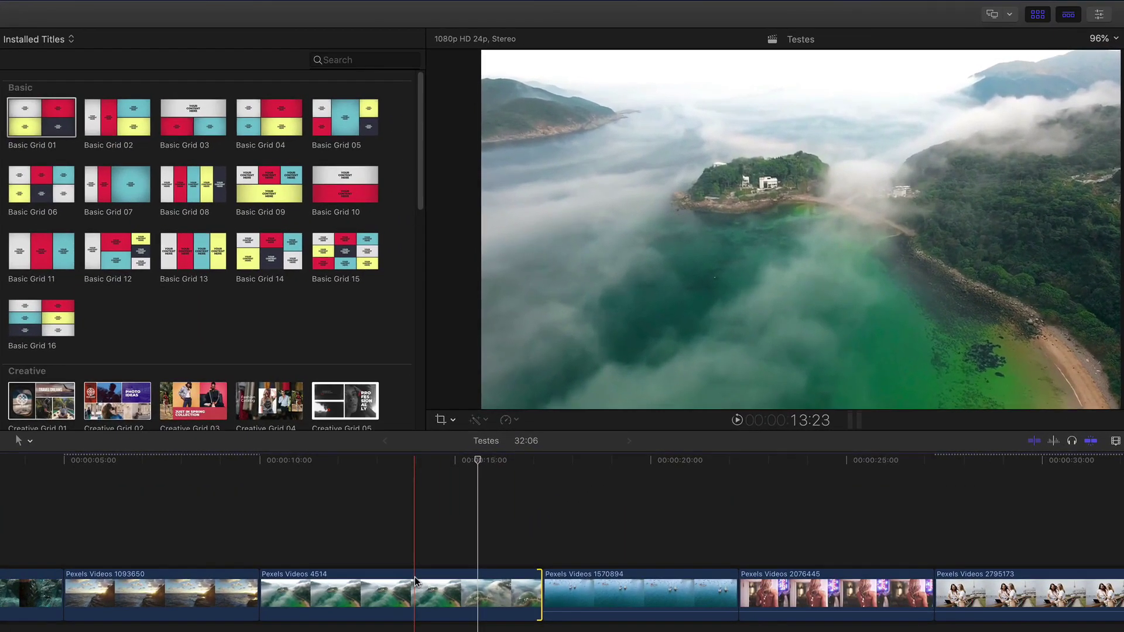
- Connect Basic Grid 07 above the Pexels Videos 4514 clip, preview it, and show its Inspector
left_click(380, 585)
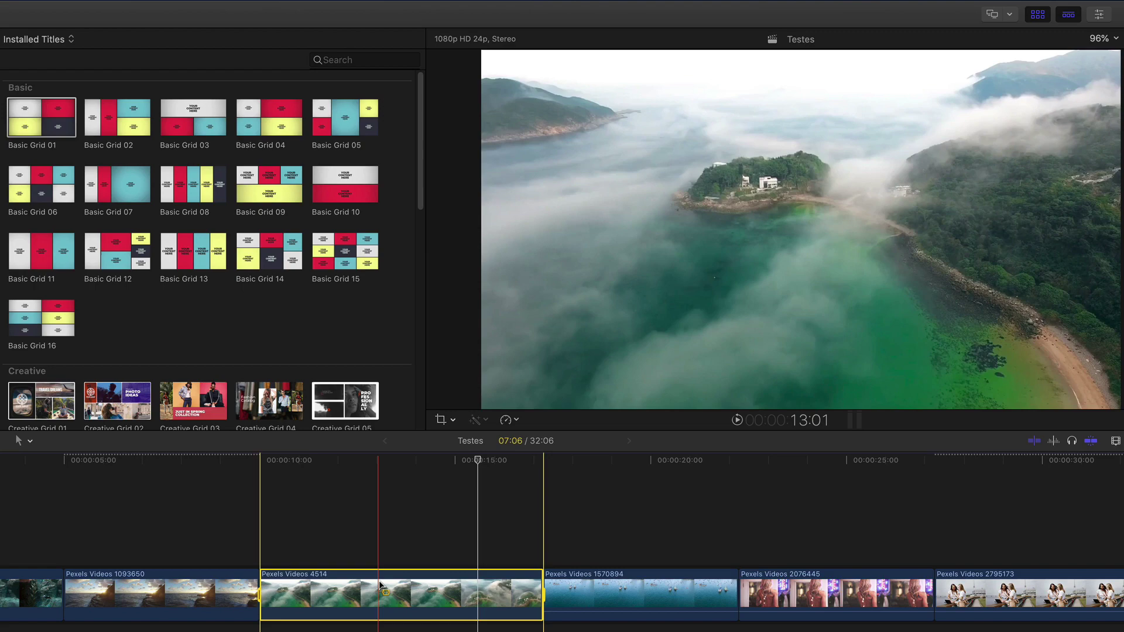
left_click(106, 189)
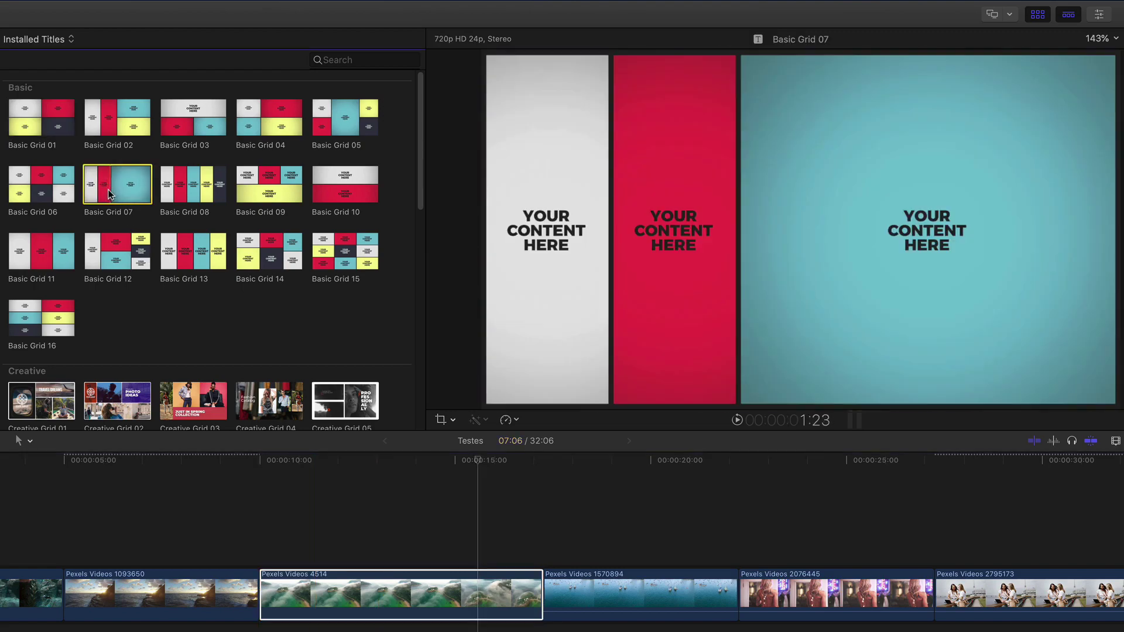
key("q")
left_click(372, 556)
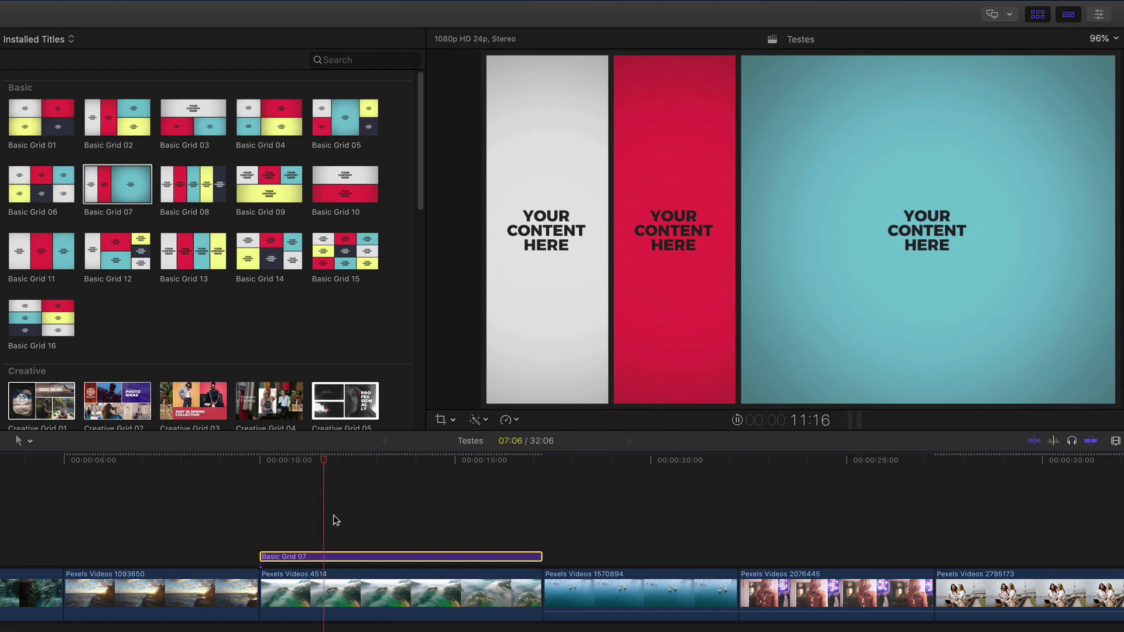
key("space")
key("space")
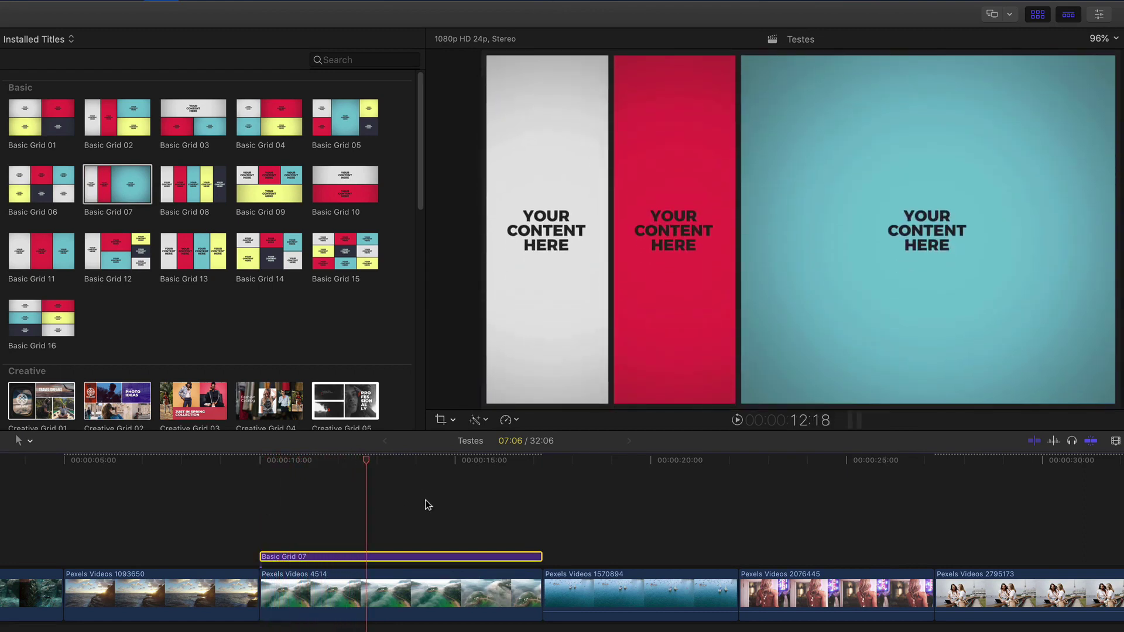
key("space")
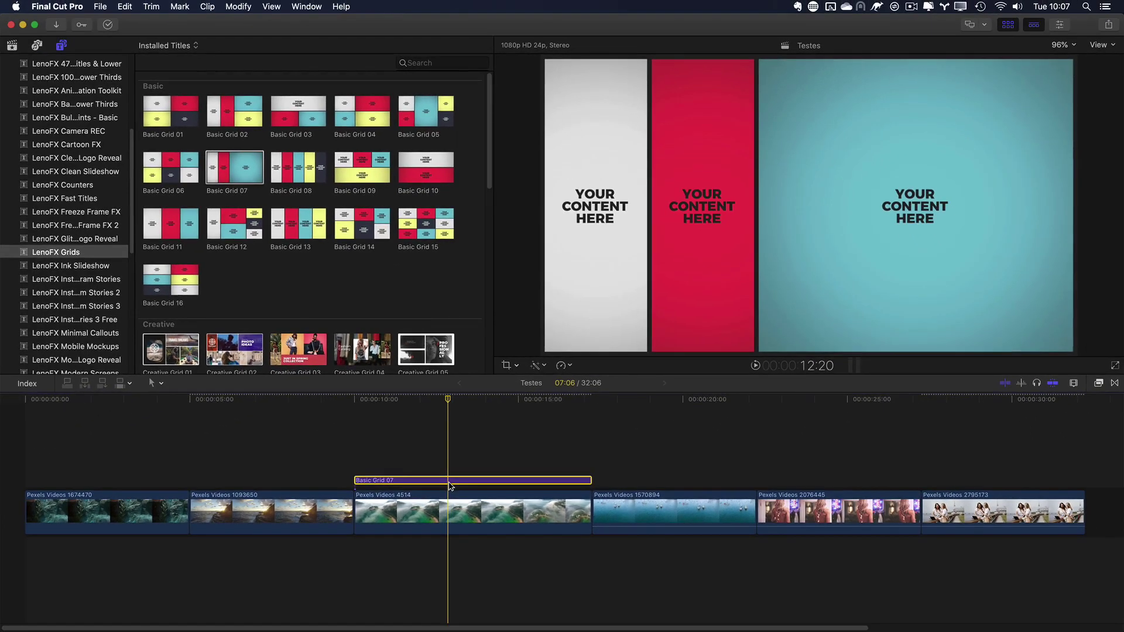
key("super+4")
key("super+4")
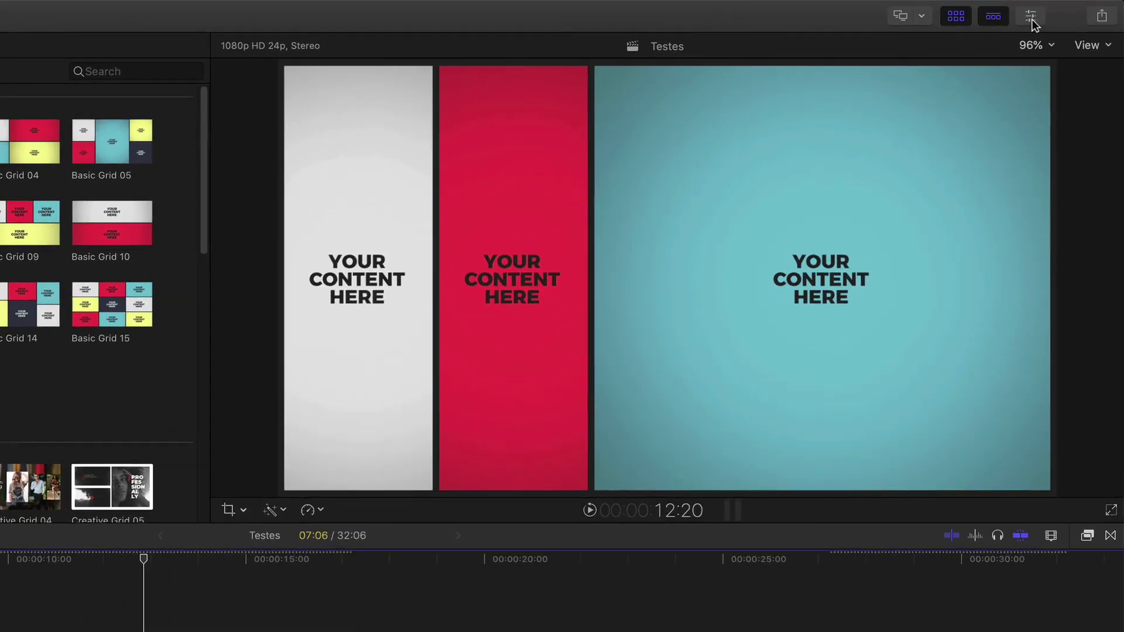
- Turn off Build In and Build Out on Basic Grid 07 and preview it without animation
left_click(1060, 24)
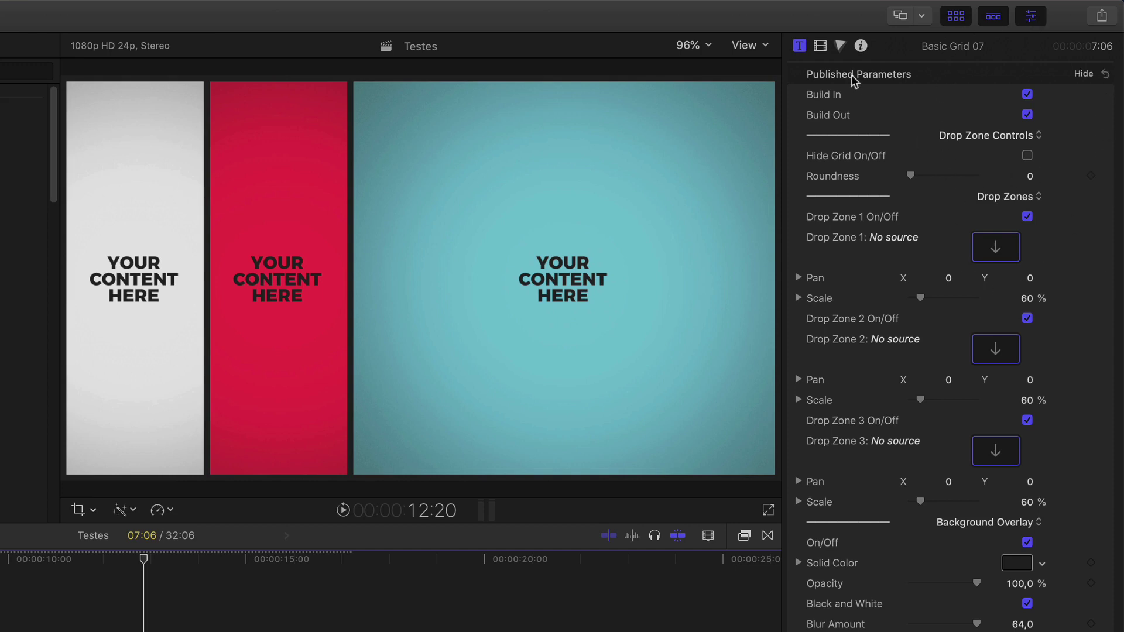
left_click(794, 44)
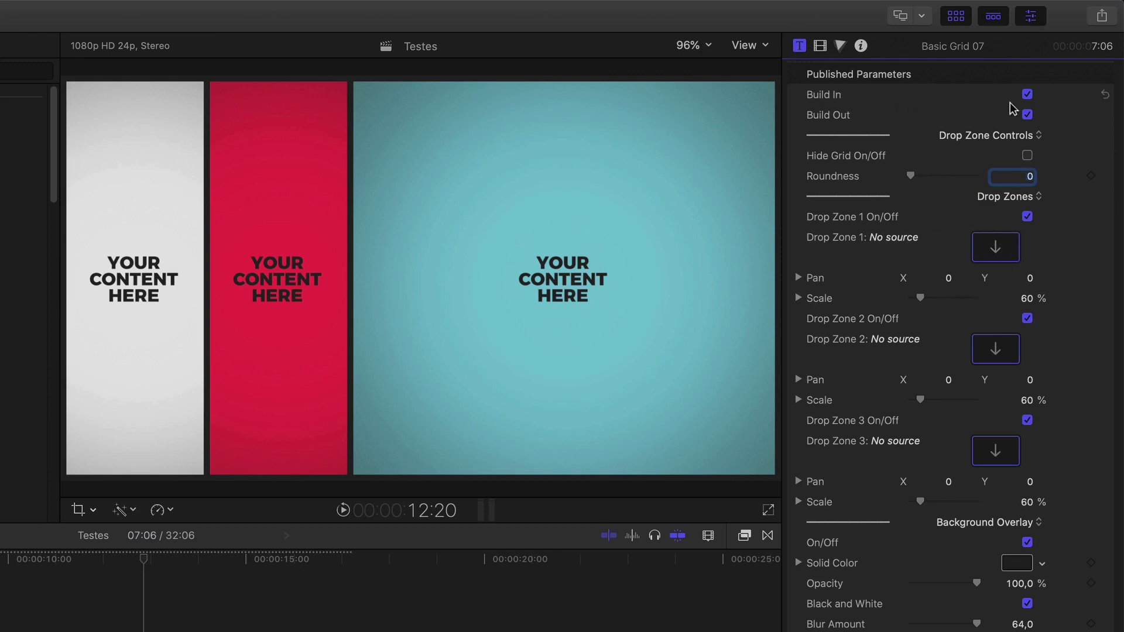
left_click(1027, 94)
left_click(1027, 115)
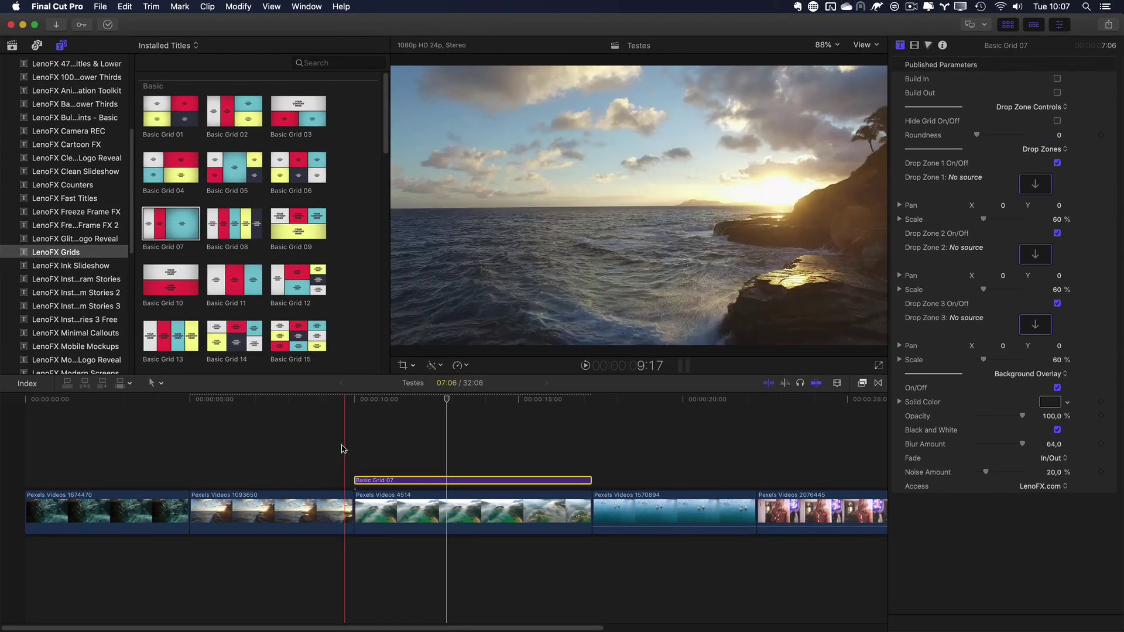
key("space")
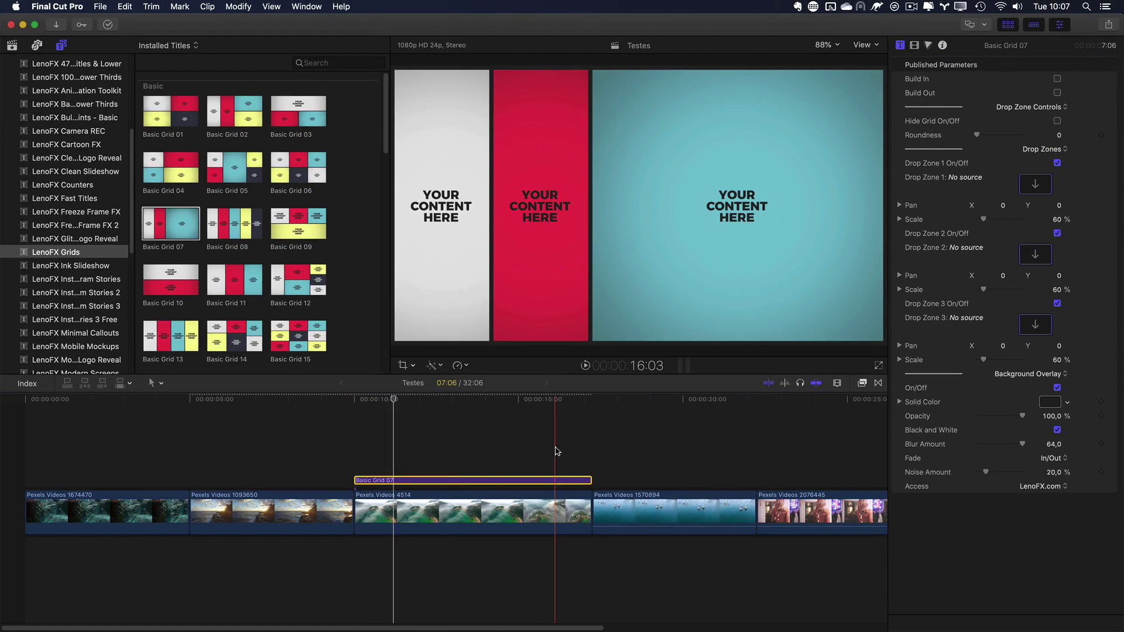
key("space")
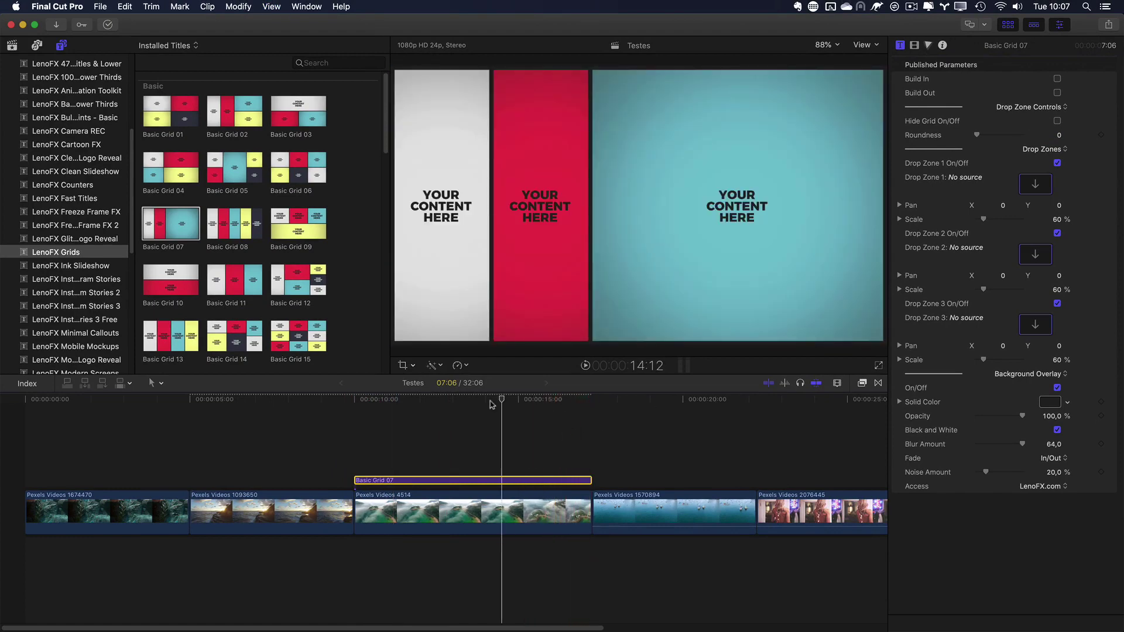
- Re-enable Build In and replay the grid building in from its start
left_click(489, 401)
left_click(1057, 79)
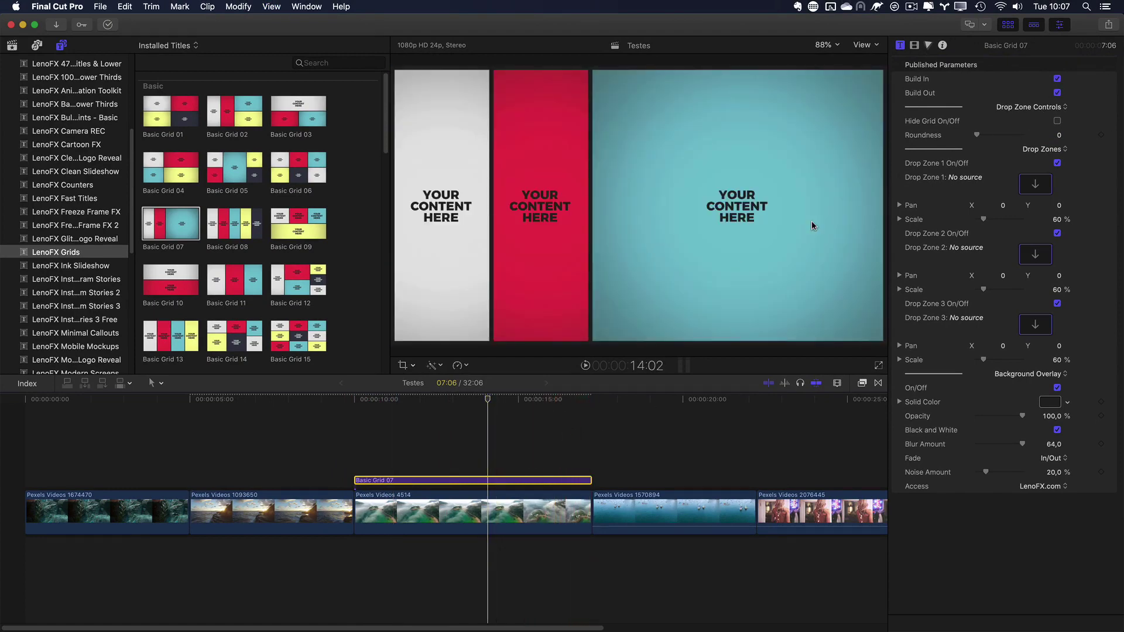
left_click(354, 401)
key("space")
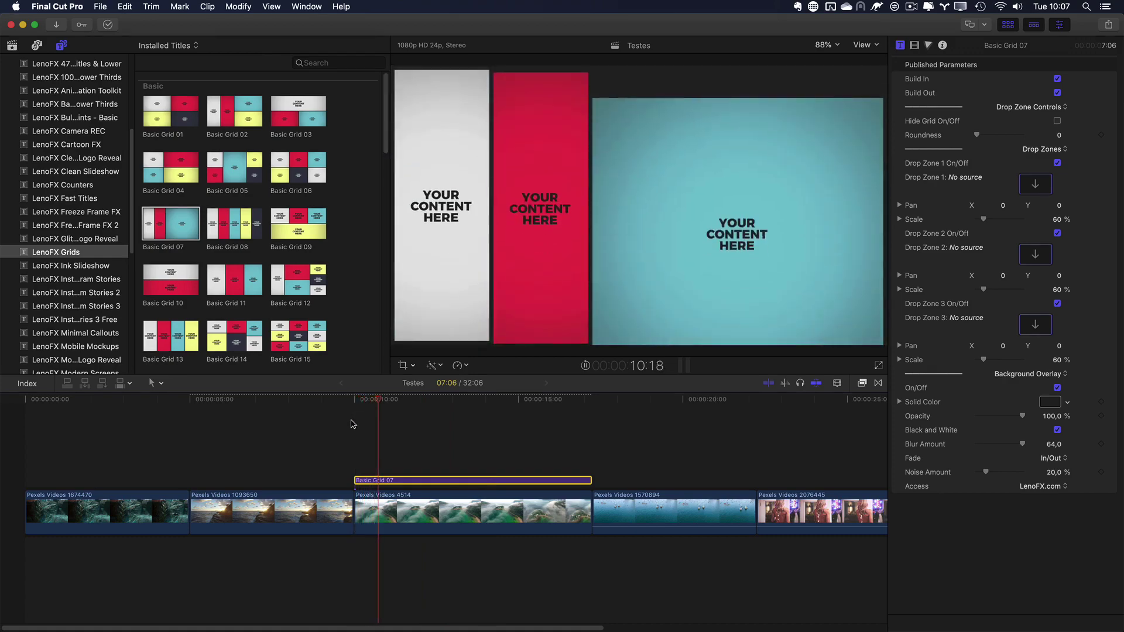
key("space")
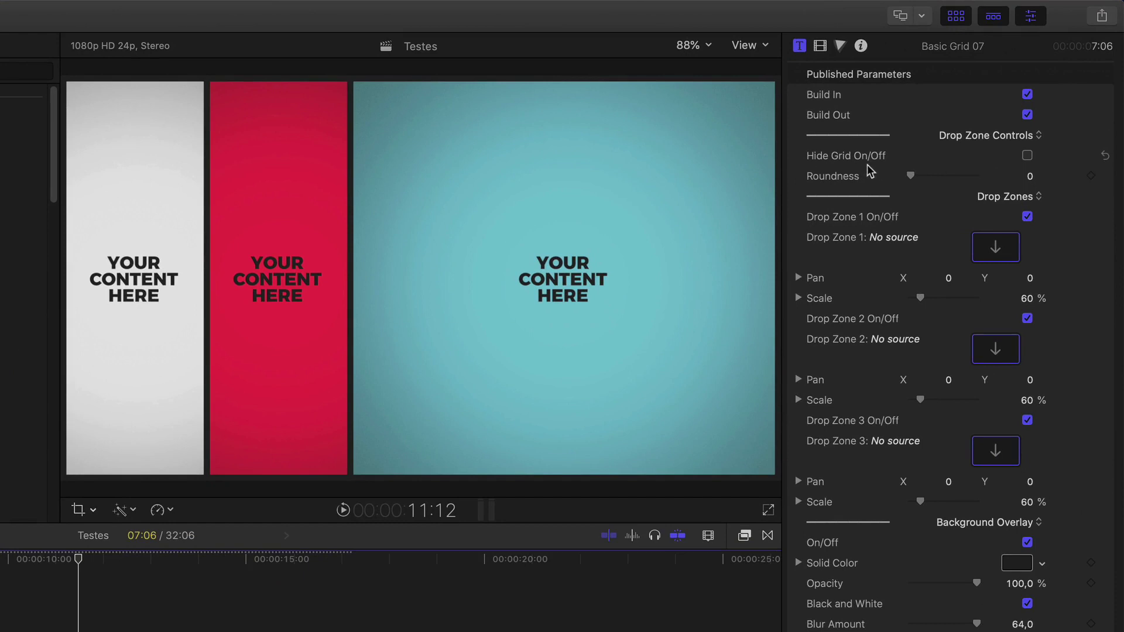
- Toggle Hide Grid On/Off to compare the panels with and without gaps
left_click(1028, 156)
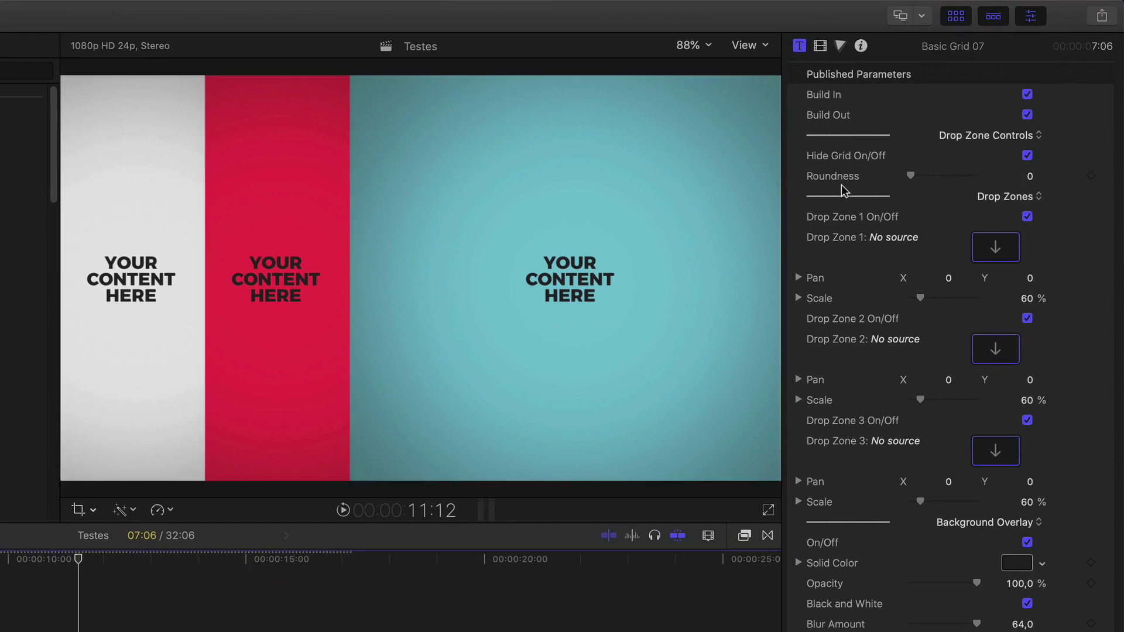
left_click(1028, 156)
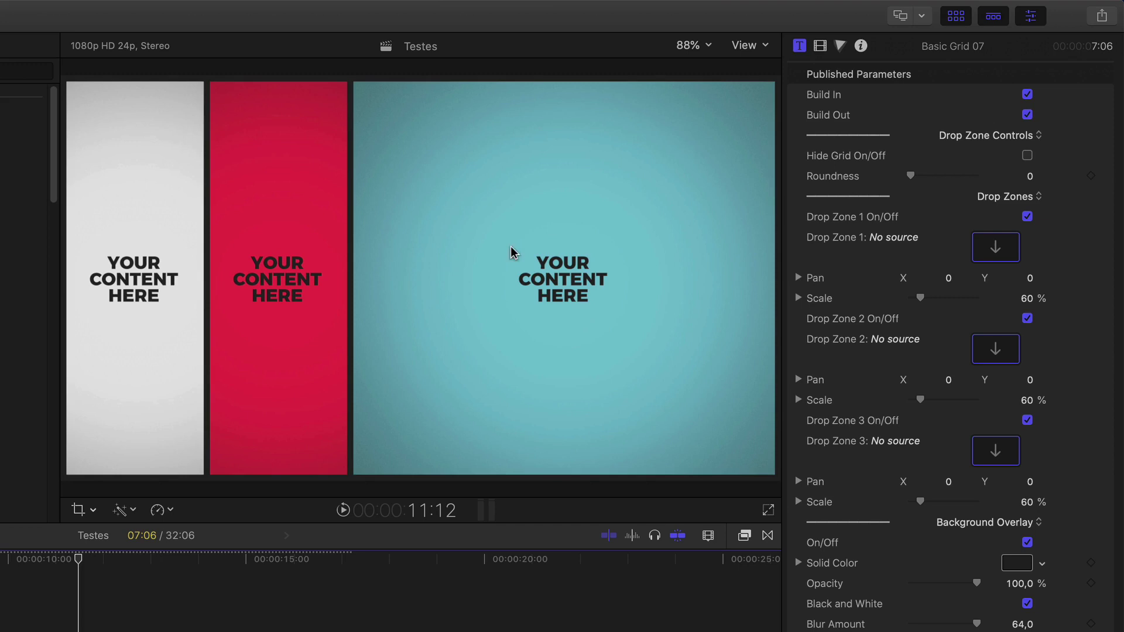
left_click(1028, 156)
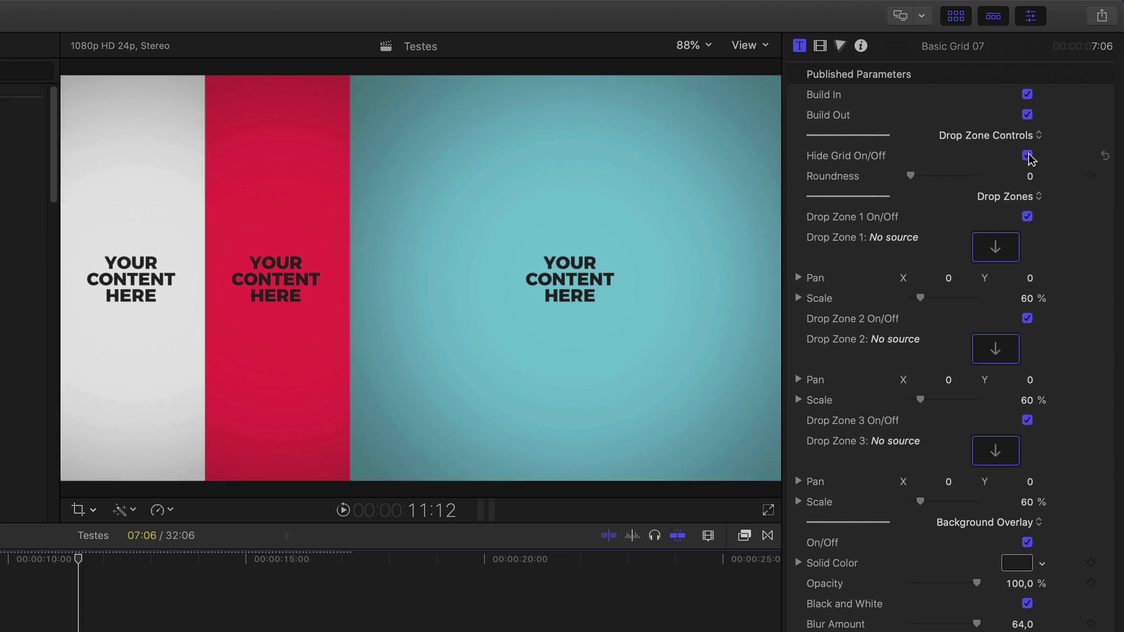
left_click(1028, 156)
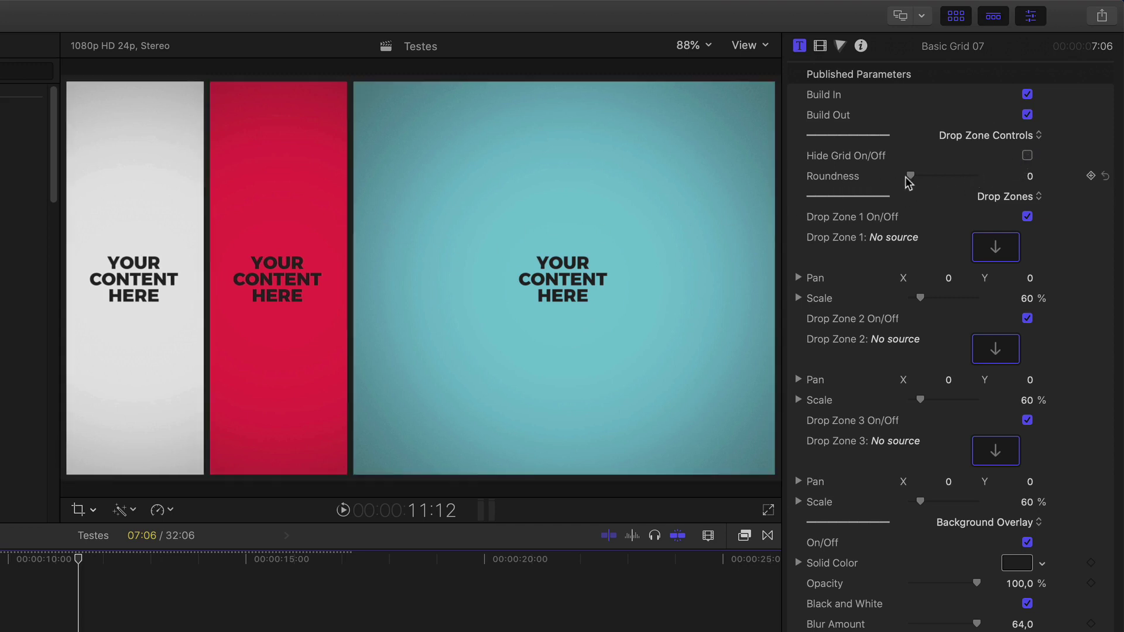
- Set the panel corner Roundness to 20 and play the title from its start
left_click_drag(925, 177, 951, 177)
left_click(1028, 156)
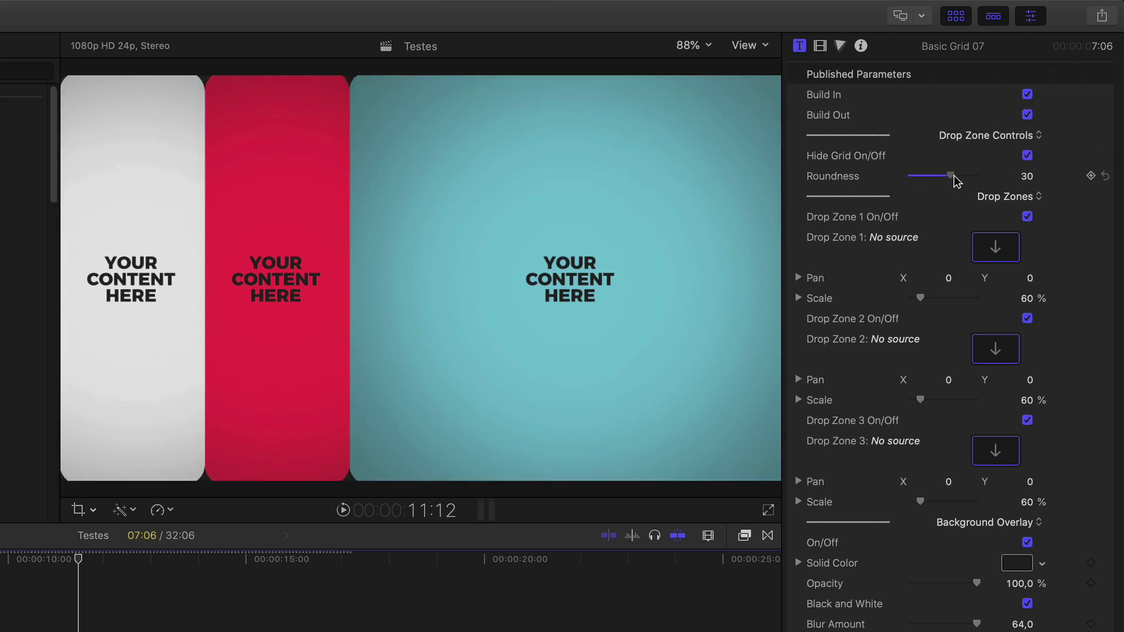
left_click(1028, 156)
left_click_drag(952, 179, 937, 177)
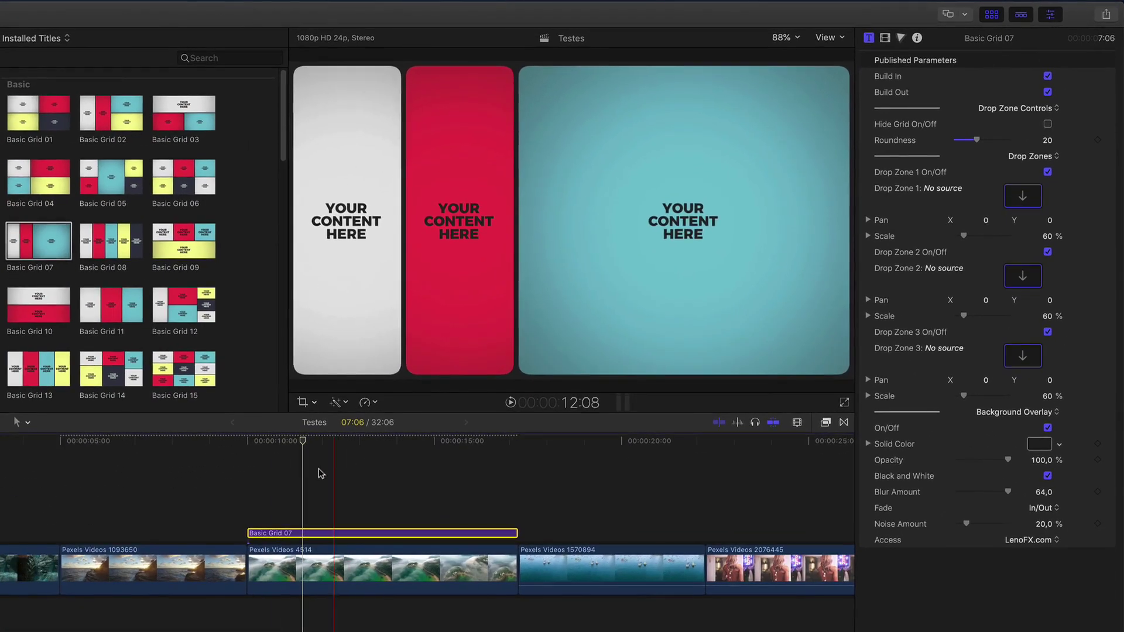
left_click(246, 486)
key("space")
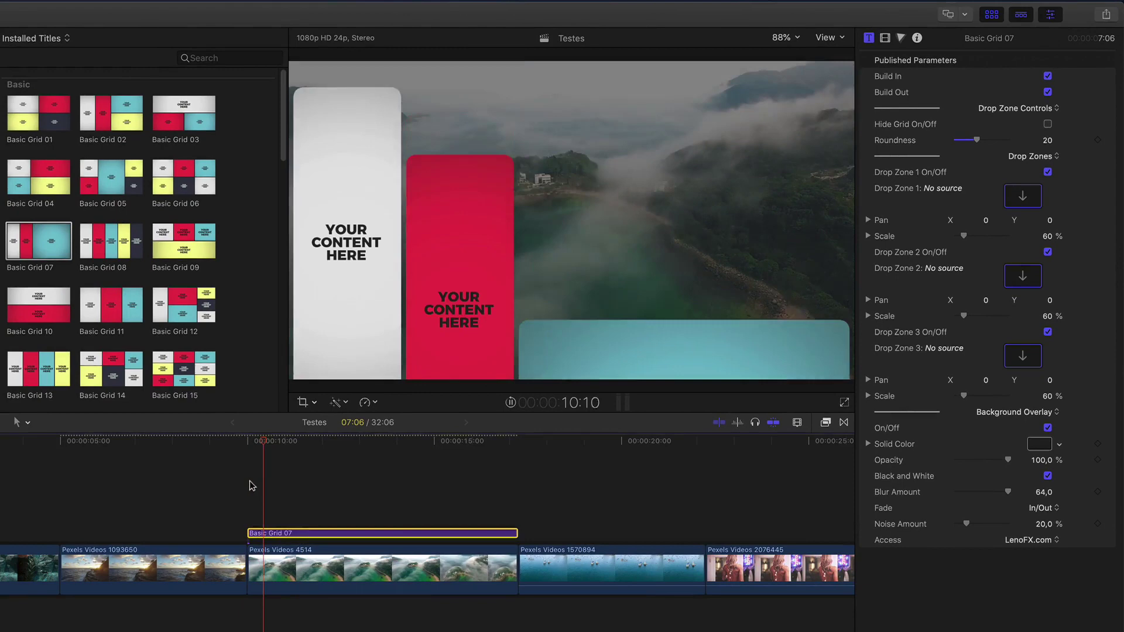
key("space")
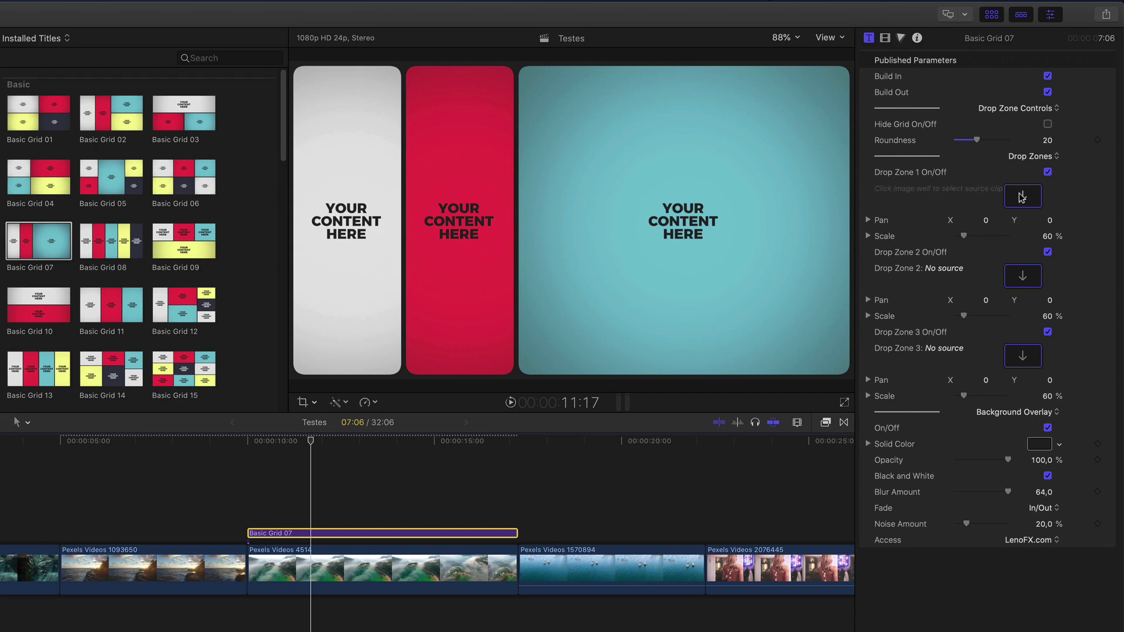
left_click(1048, 173)
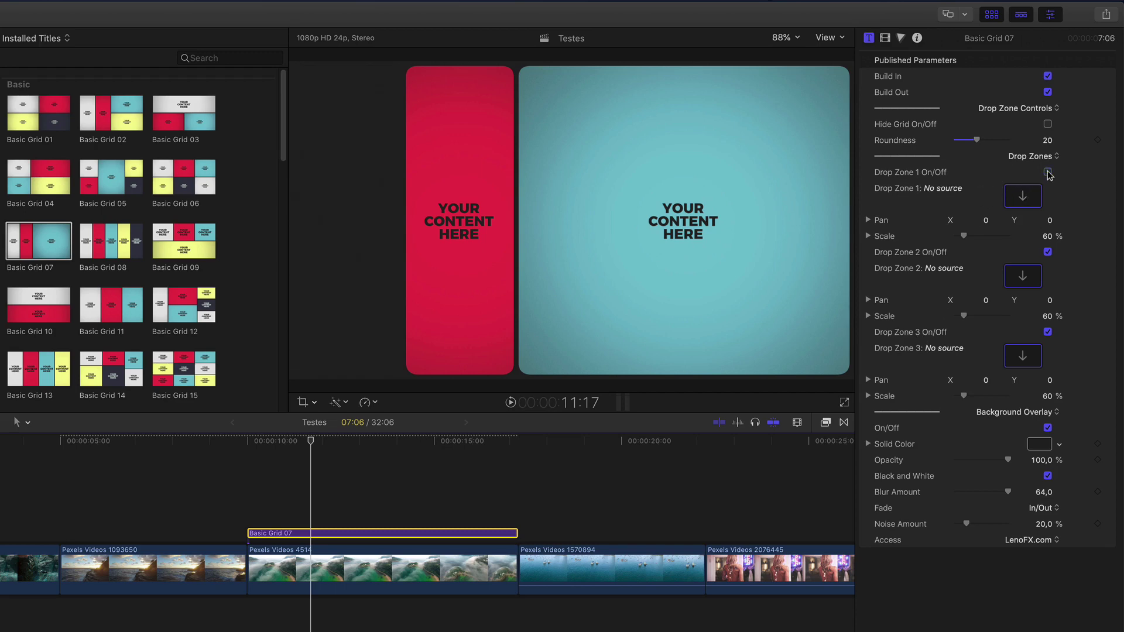
left_click(1047, 172)
left_click(1048, 173)
left_click(1047, 252)
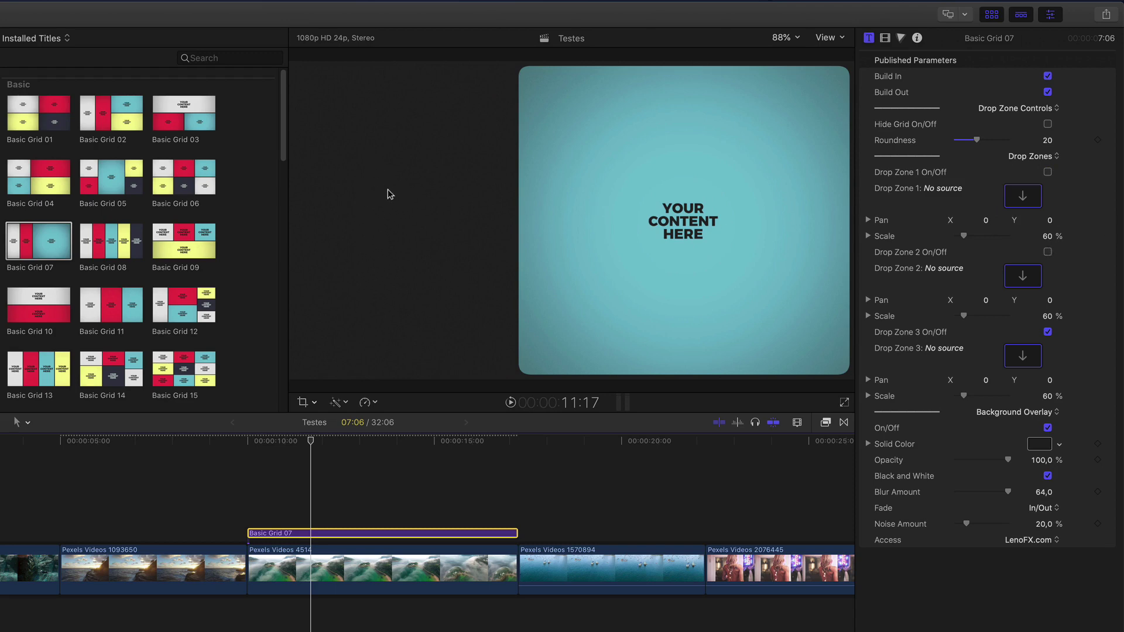
left_click(1048, 252)
left_click(1048, 173)
left_click(1047, 172)
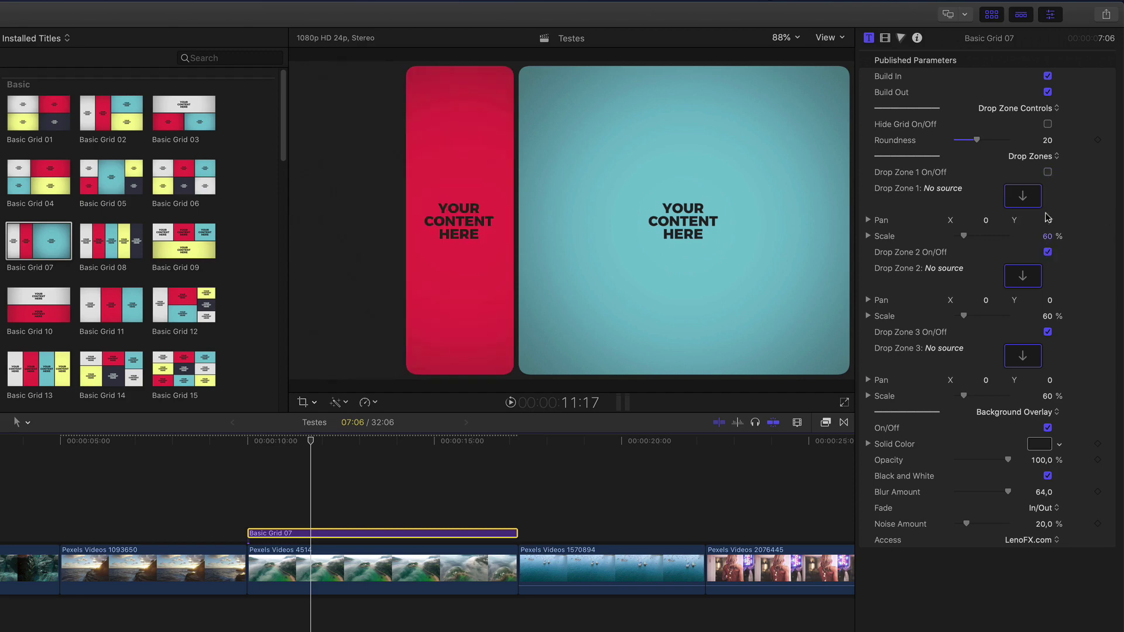
left_click(1048, 253)
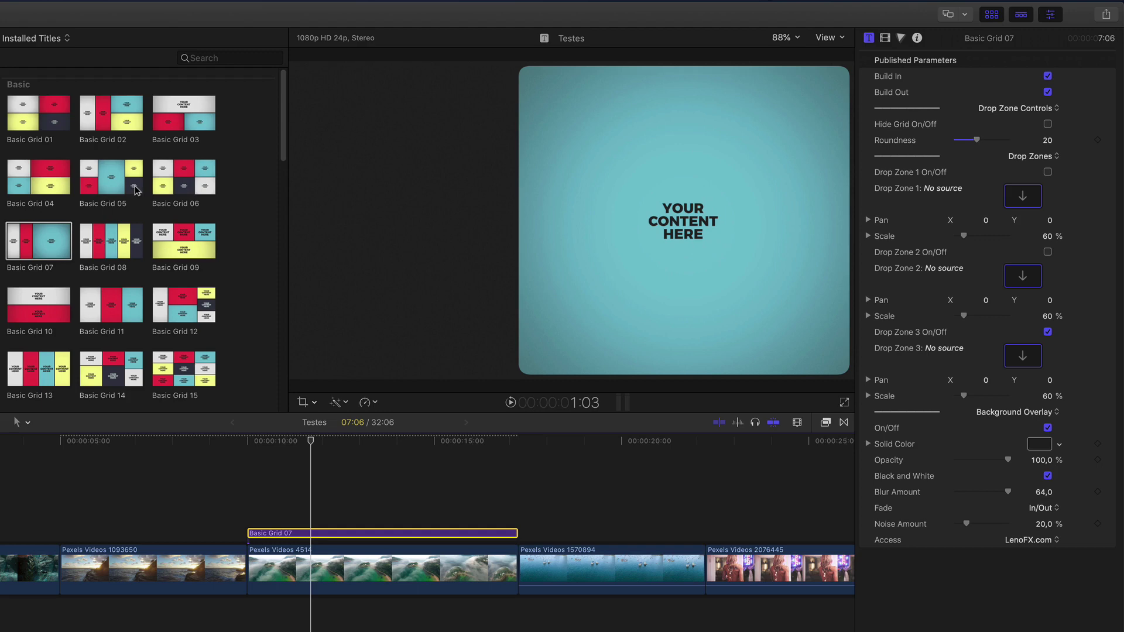
left_click(1048, 253)
left_click(1048, 172)
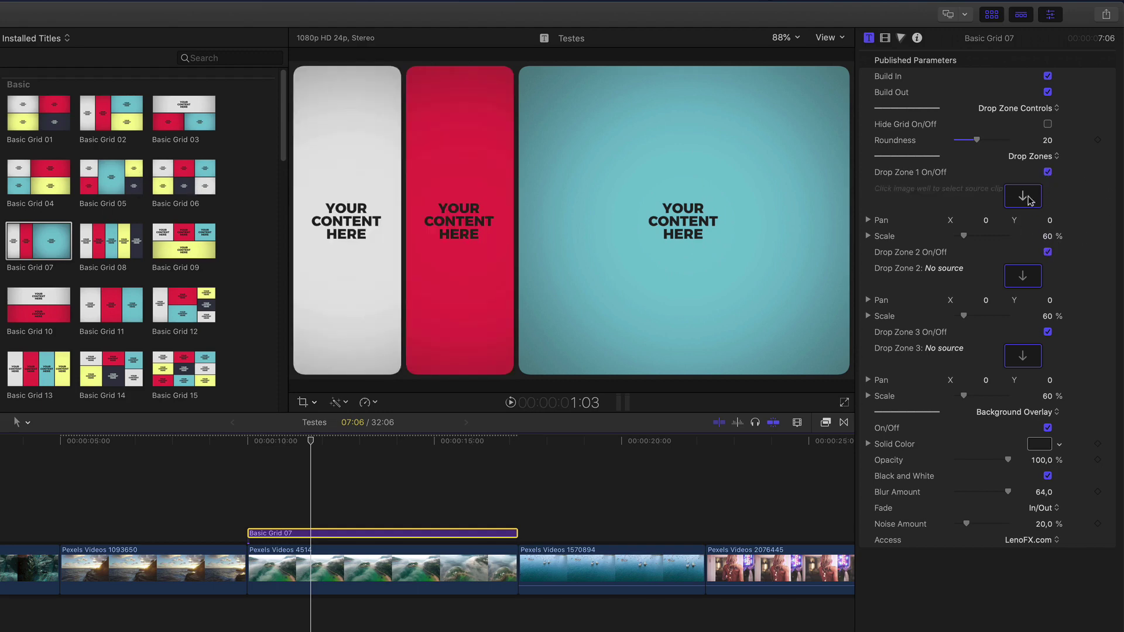
- Assign the underwater rock clip to Drop Zone 1
left_click(1029, 200)
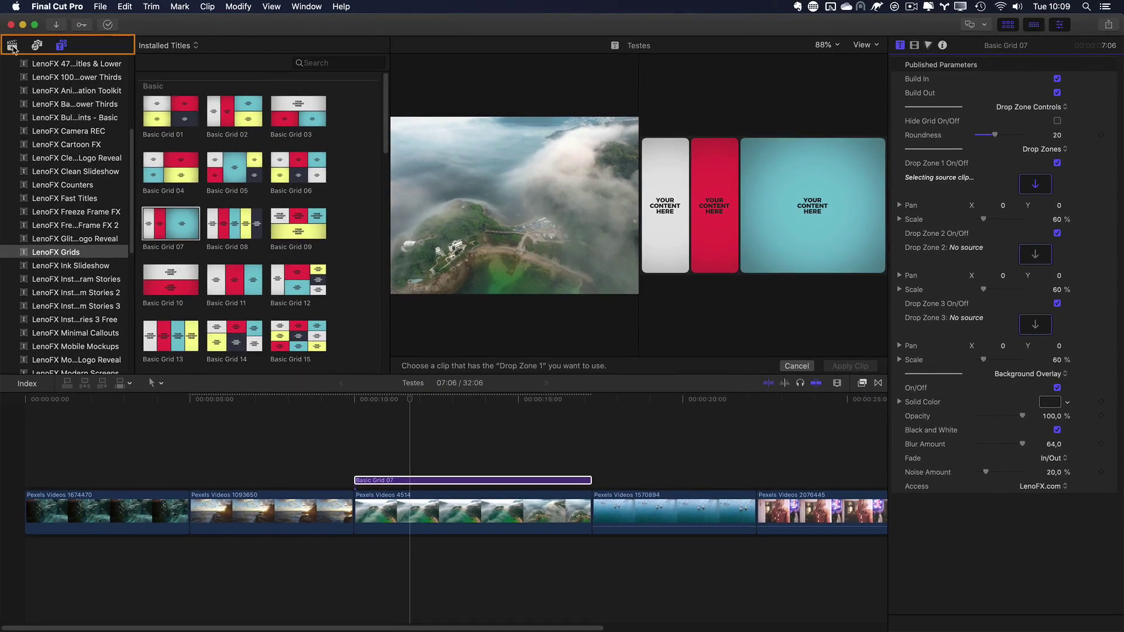
left_click(12, 46)
scroll(190, 169, "up", 10)
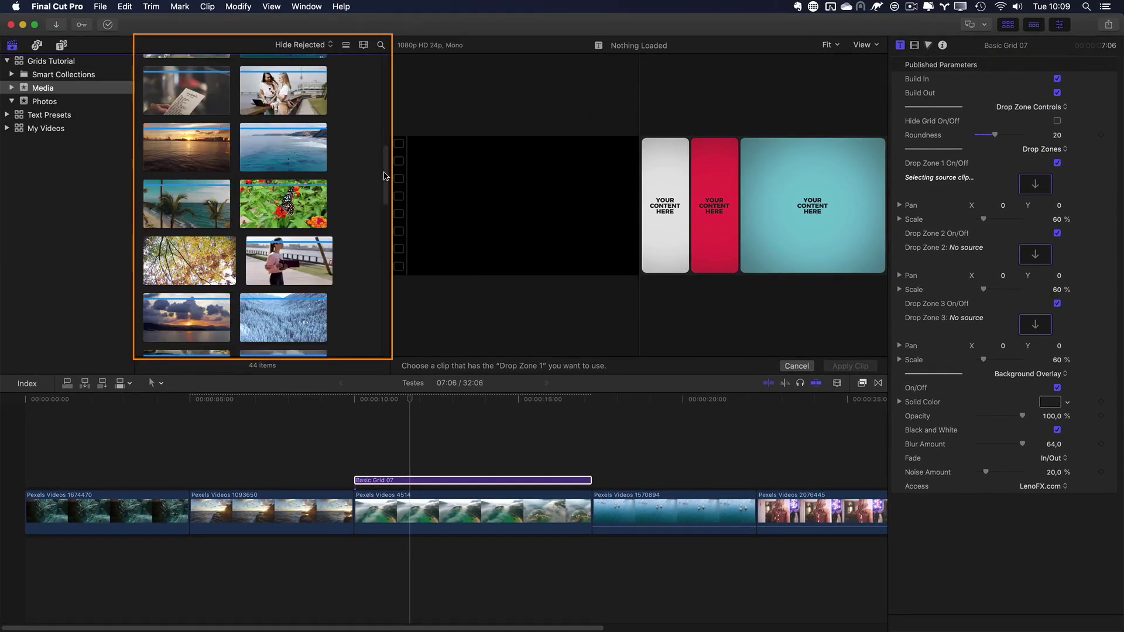
scroll(379, 194, "up", 5)
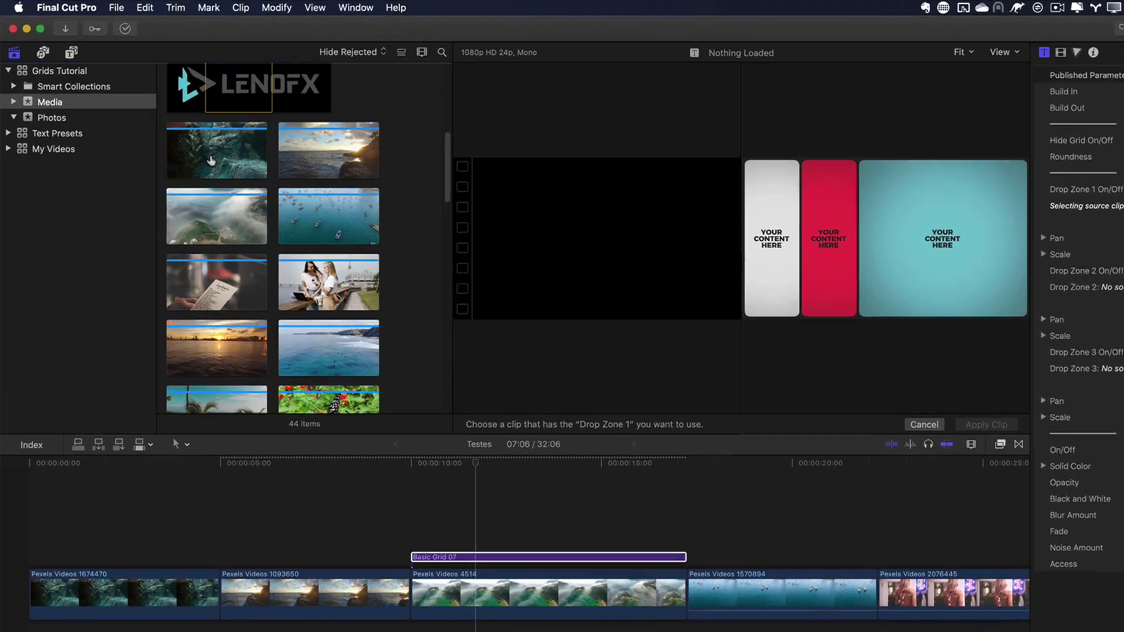
left_click(208, 161)
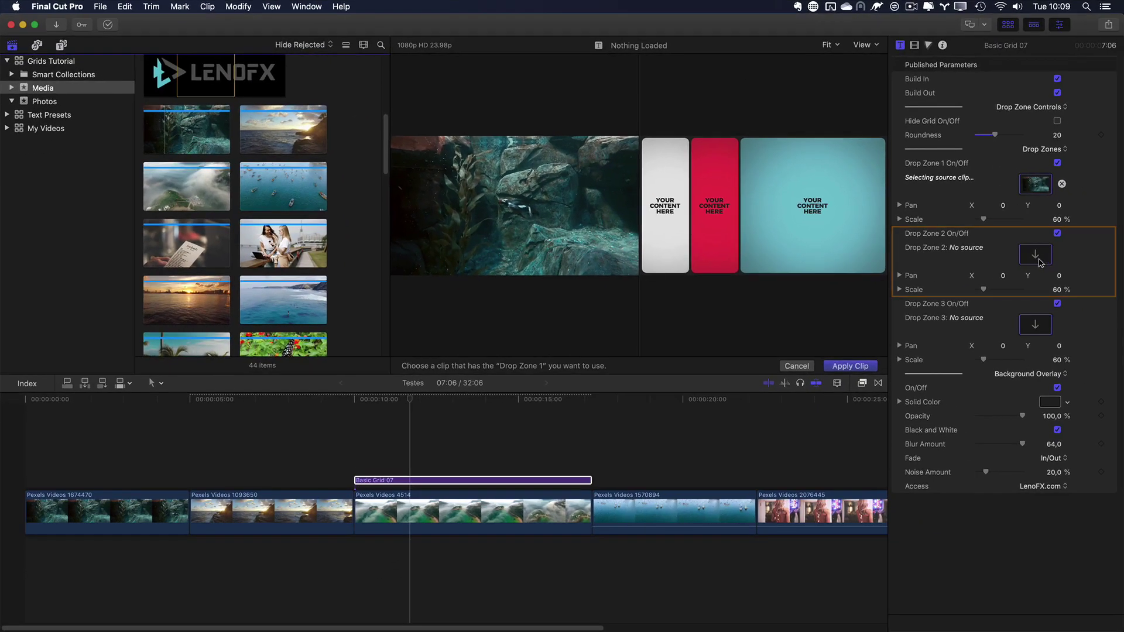
- Assign the boats clip to Drop Zone 2 and the two-women clip to Drop Zone 3, then apply
left_click(1036, 257)
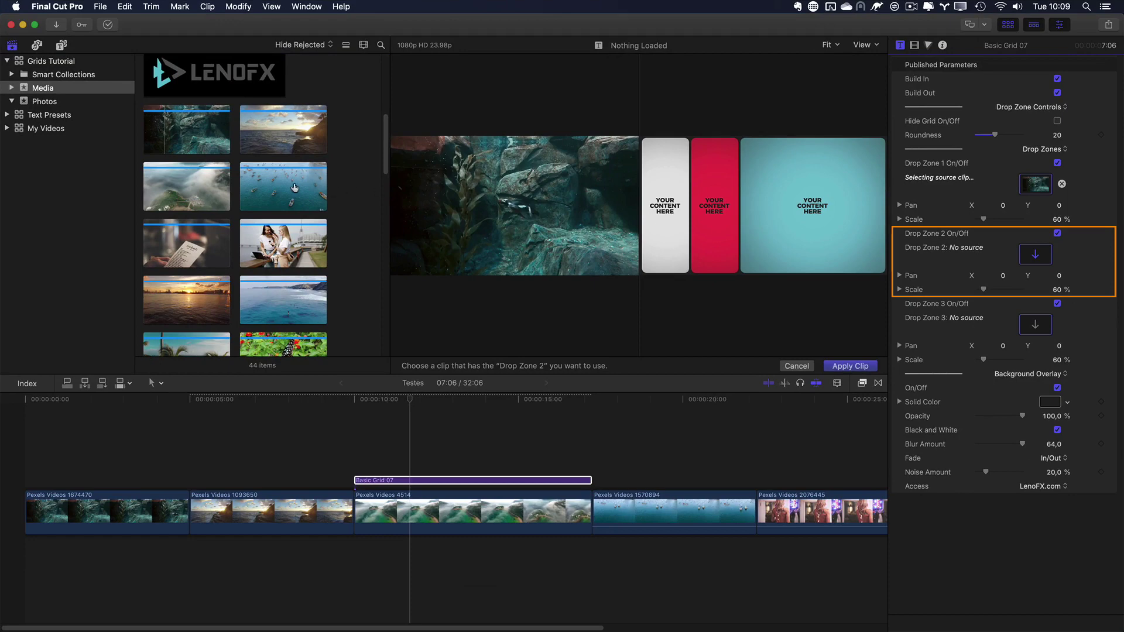
left_click(256, 194)
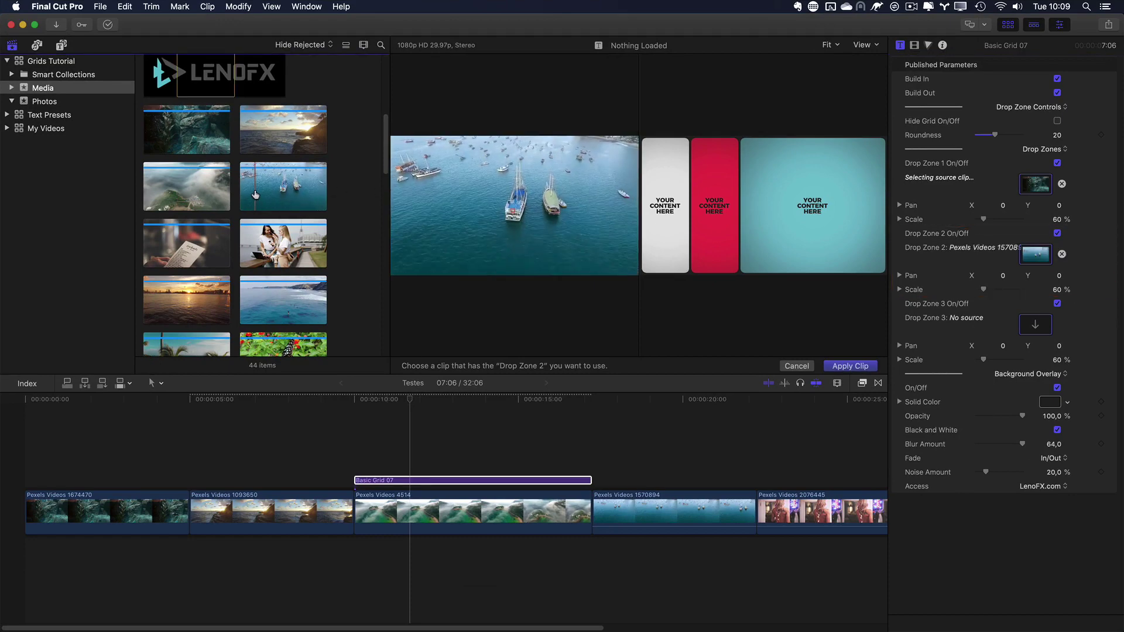
left_click(1036, 330)
left_click(251, 250)
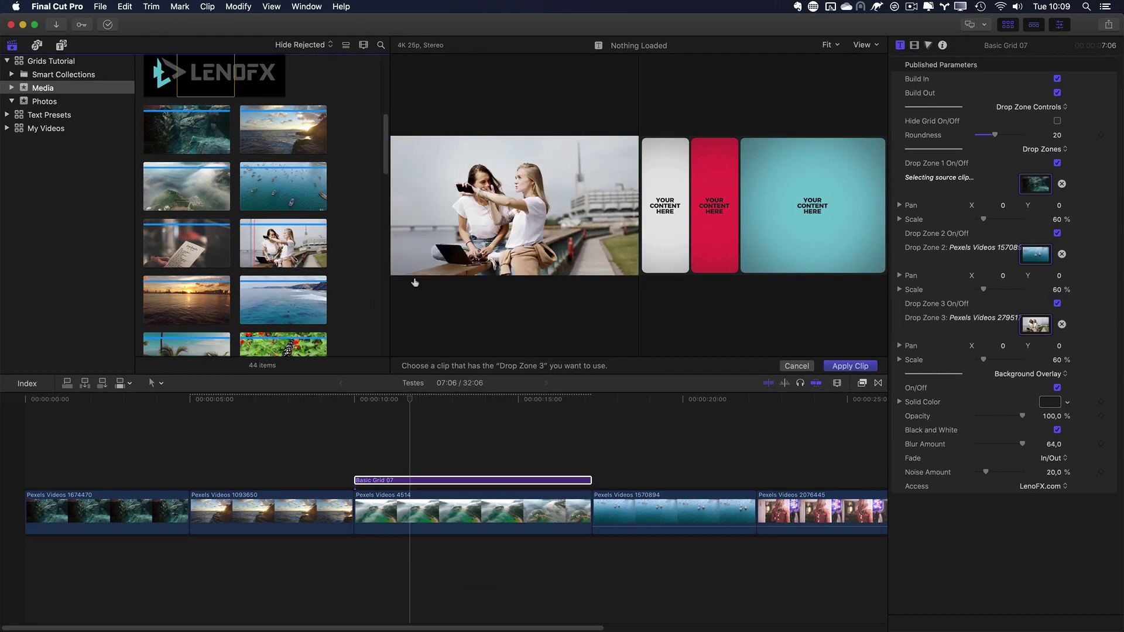
left_click(853, 369)
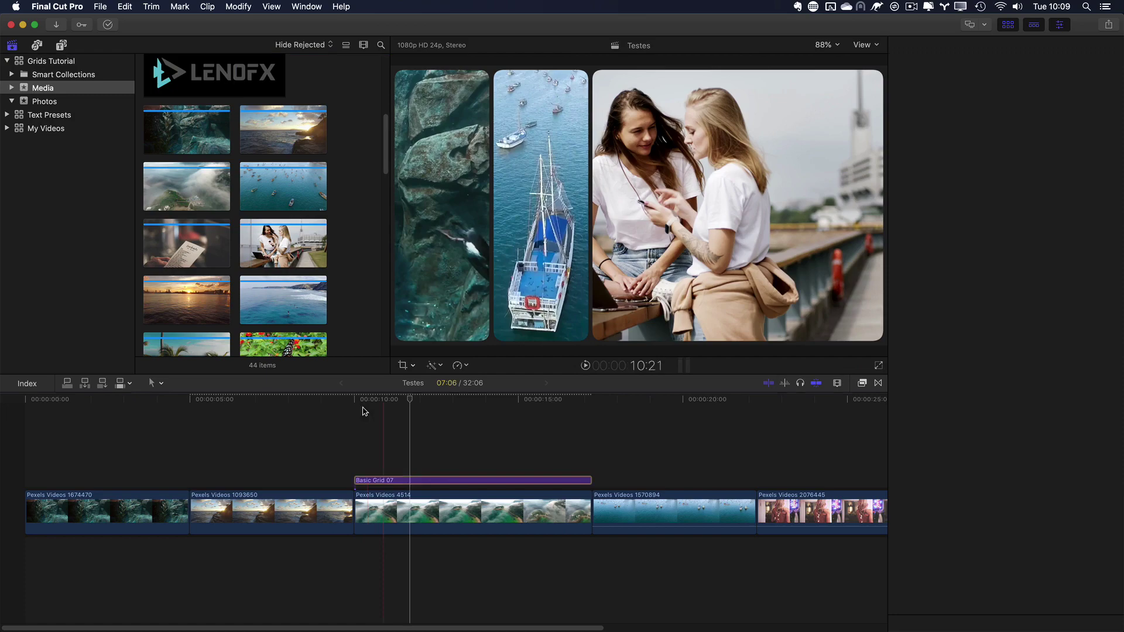
left_click(353, 431)
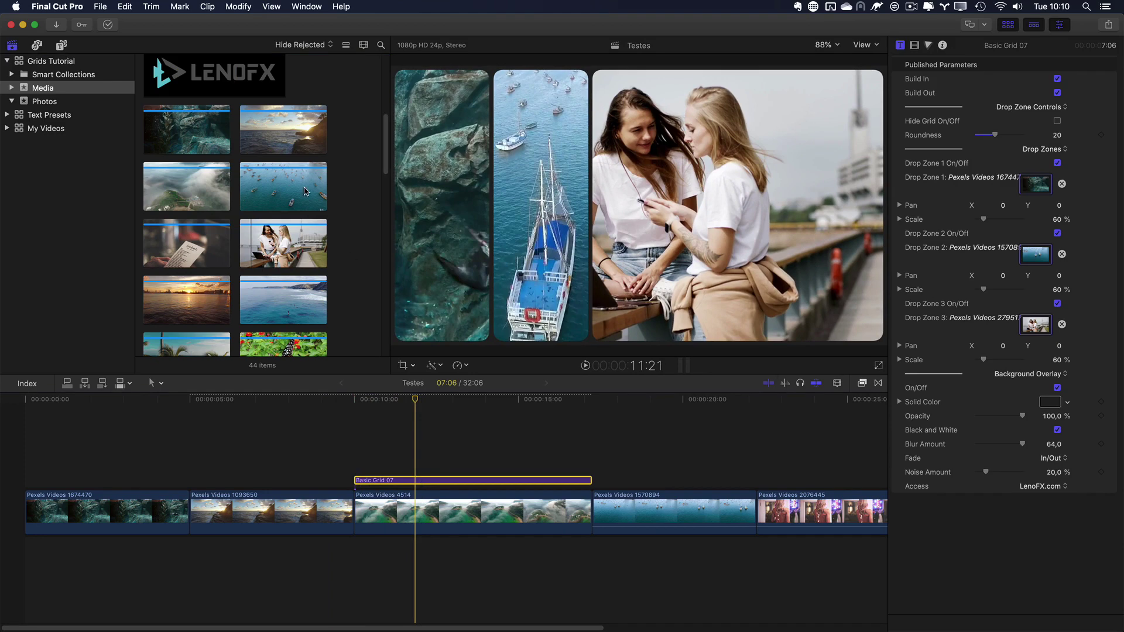
- Render the Basic Grid 07 selection with Modify > Render Selection and play it back
left_click(241, 7)
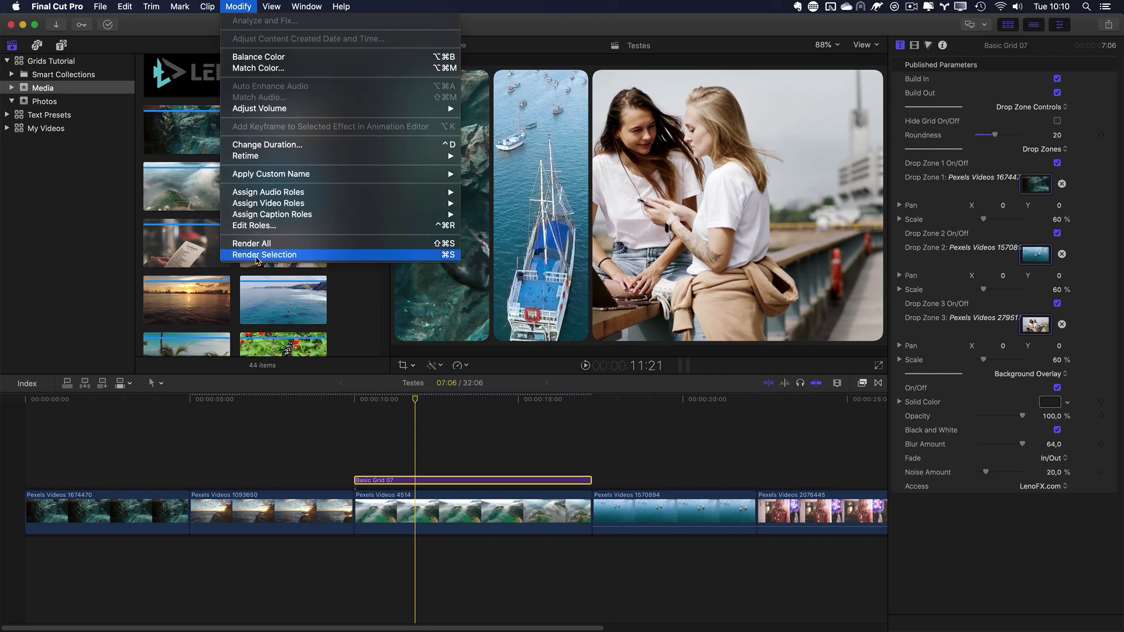
left_click(256, 256)
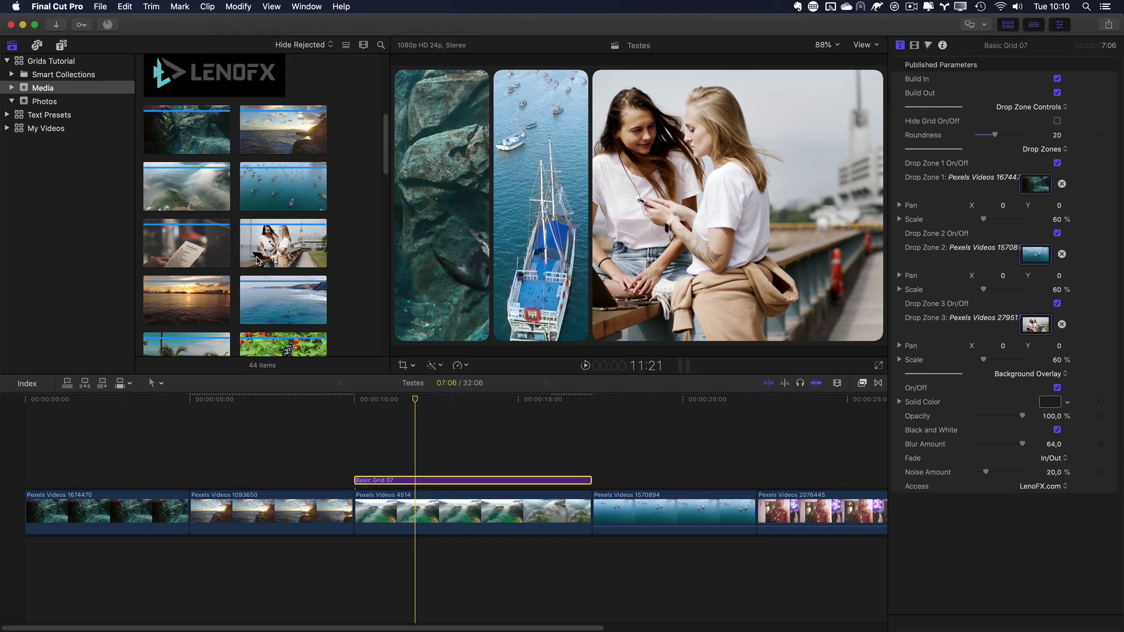
key("space")
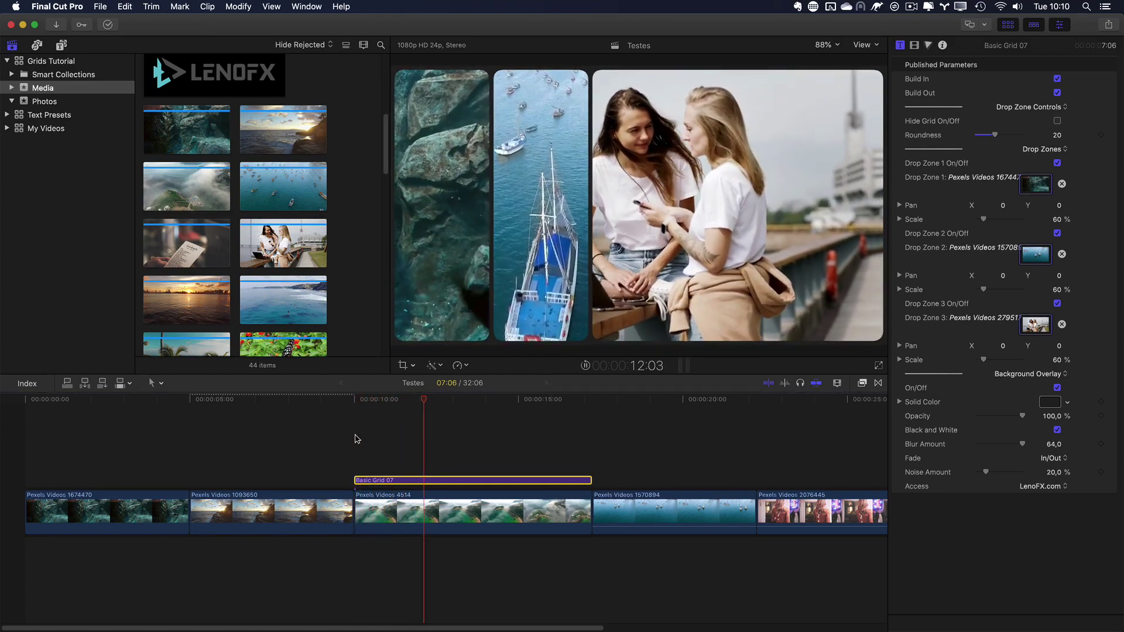
key("space")
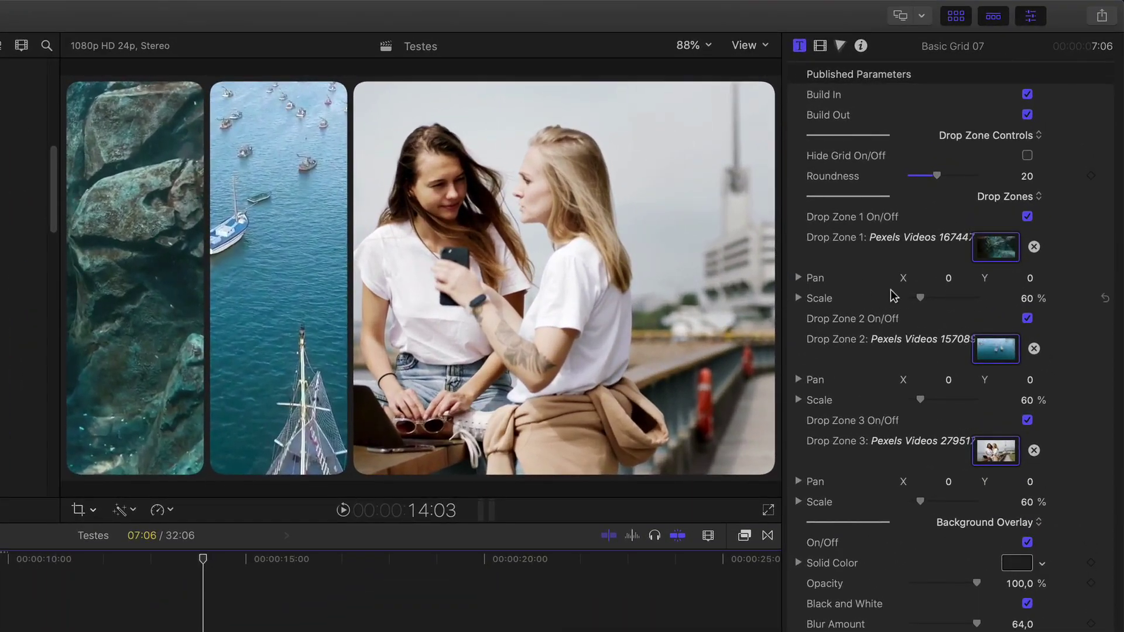
- Set Pan X for Drop Zones 1, 2 and 3 to -52.8, -2.0 and 21.0
left_click_drag(940, 283, 911, 284)
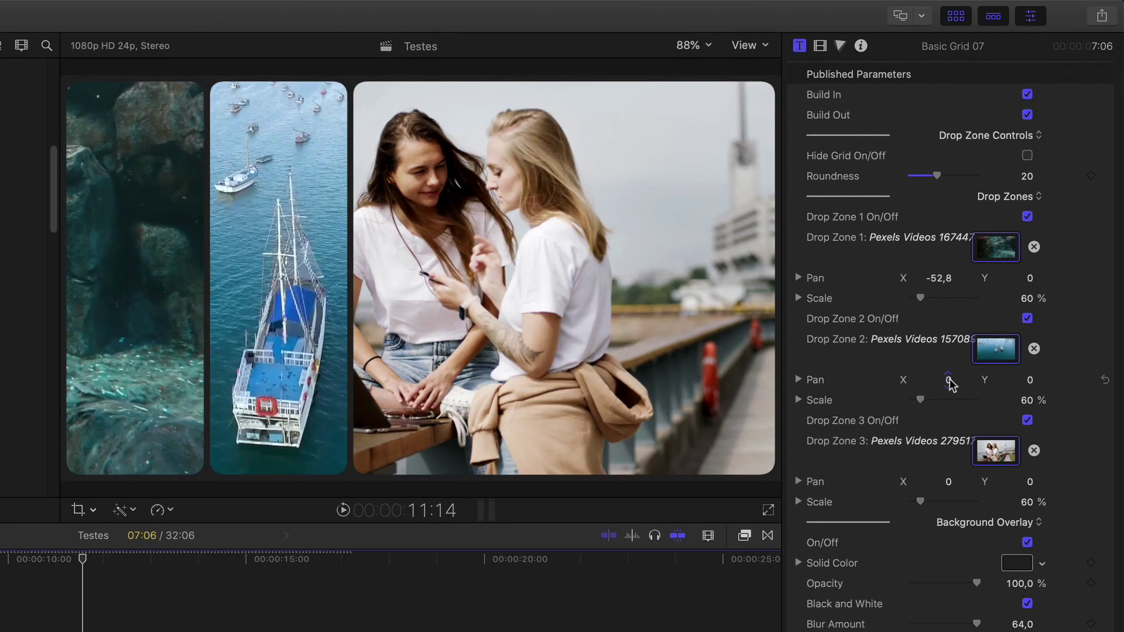
left_click_drag(949, 380, 940, 380)
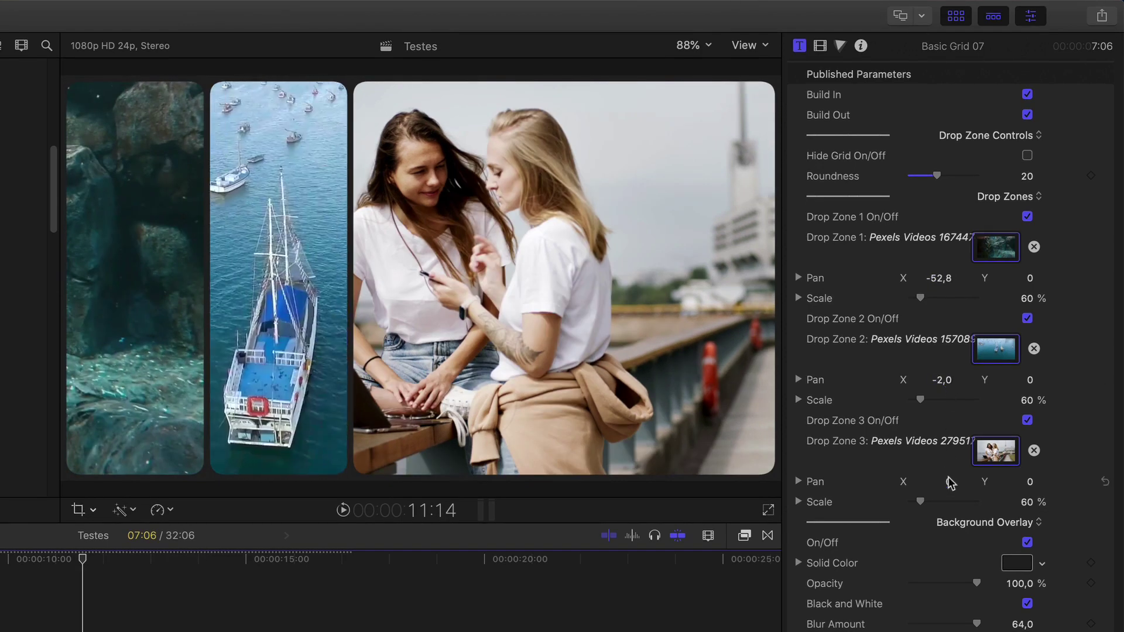
left_click_drag(948, 482, 921, 505)
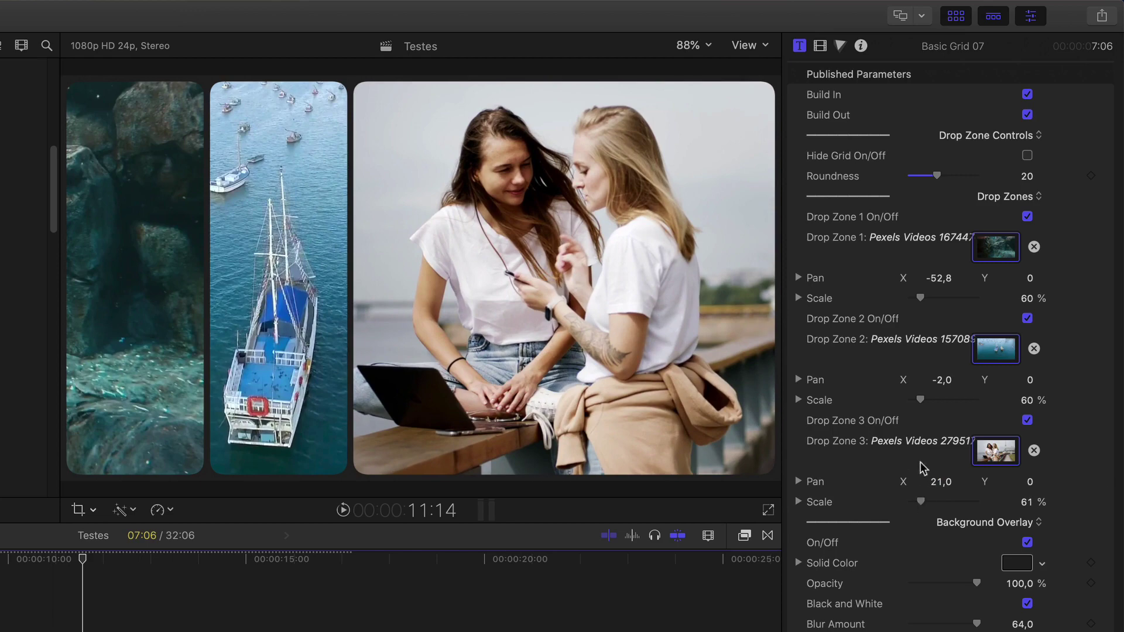
- Put the sunset-over-water clip into Drop Zone 2 in place of the boats footage
left_click(989, 358)
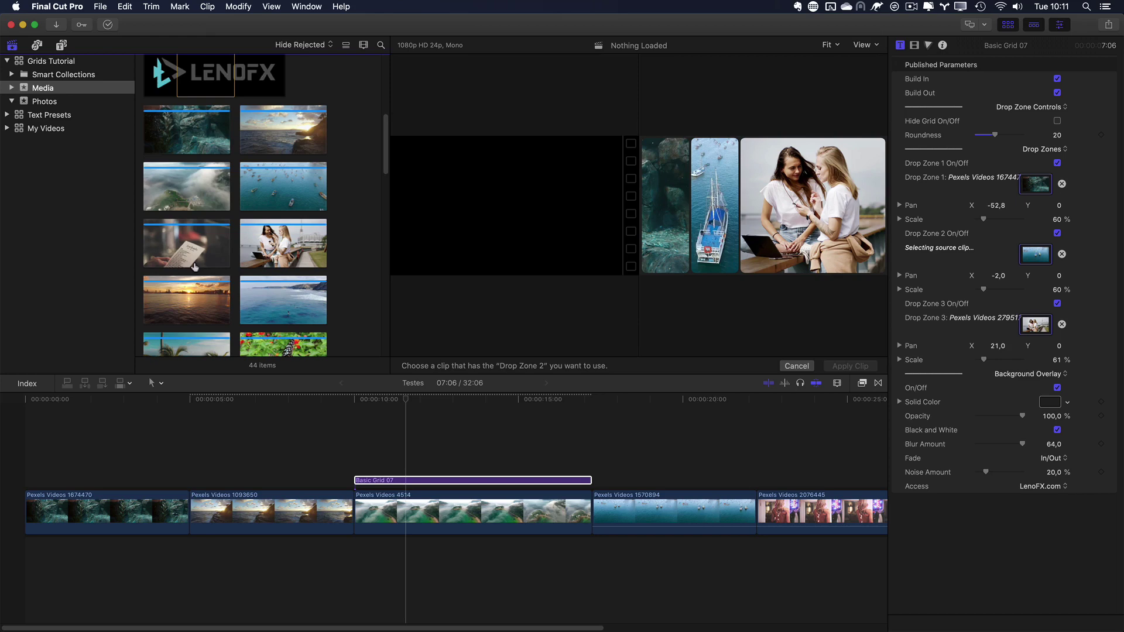
left_click(153, 300)
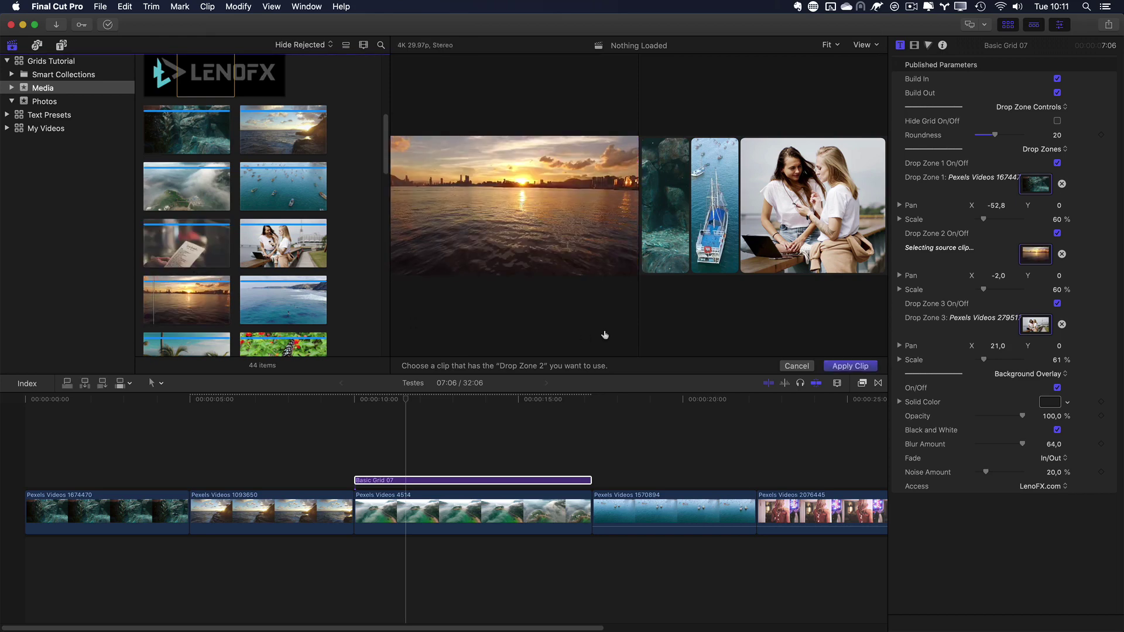
left_click(847, 367)
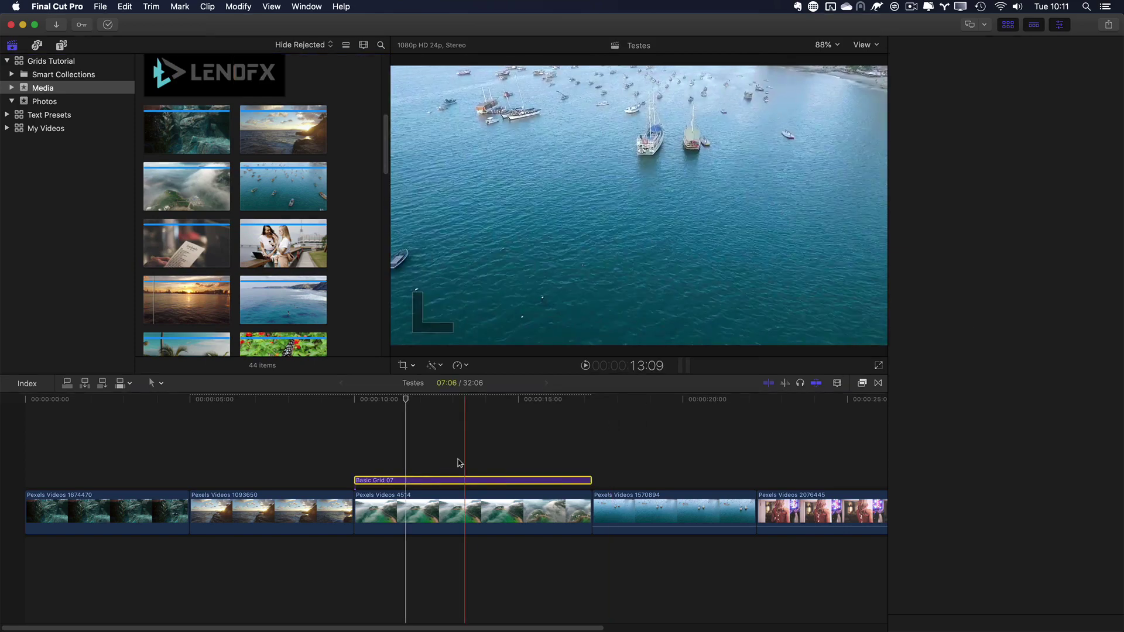
- Set Basic Grid 07's background overlay to orange at 0% opacity and black and white
left_click(454, 480)
left_click(449, 401)
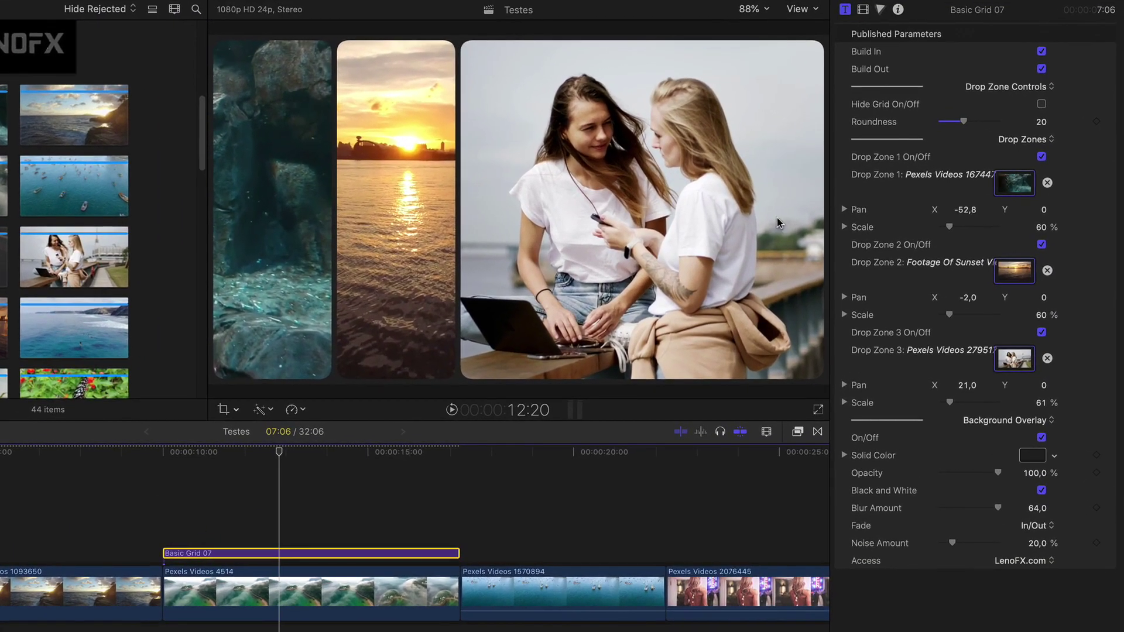
left_click(1041, 437)
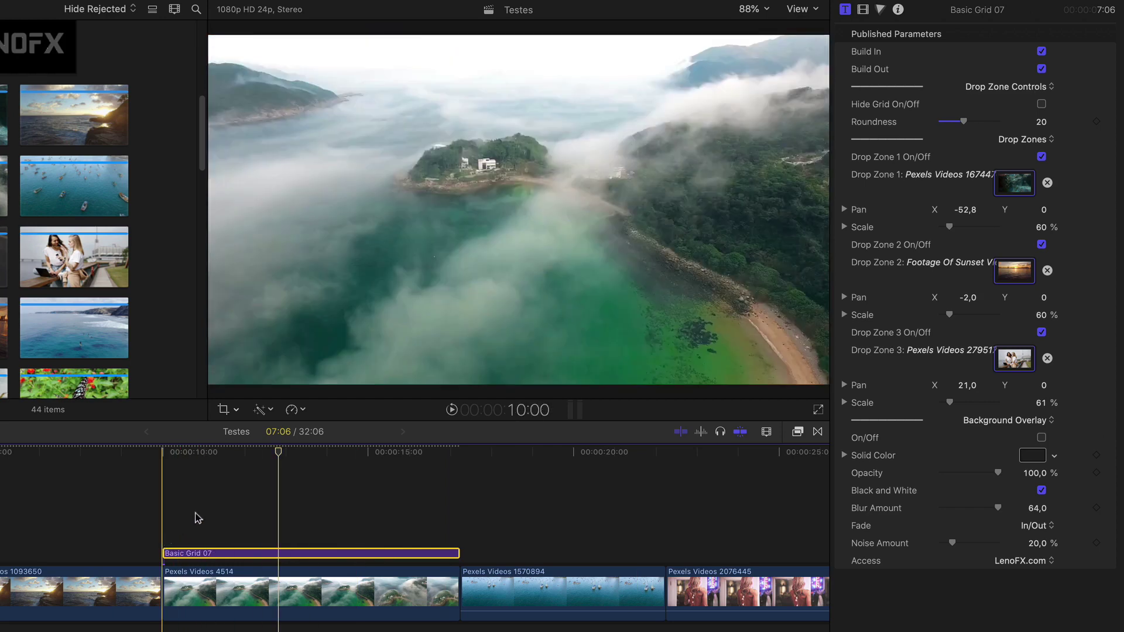
key("space")
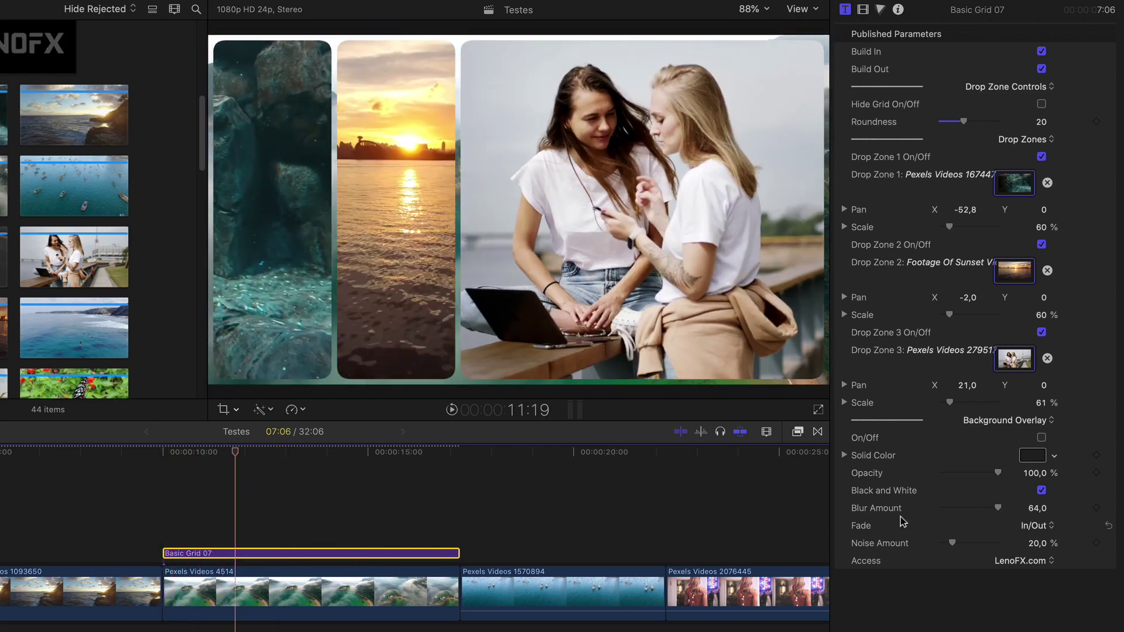
left_click(1041, 437)
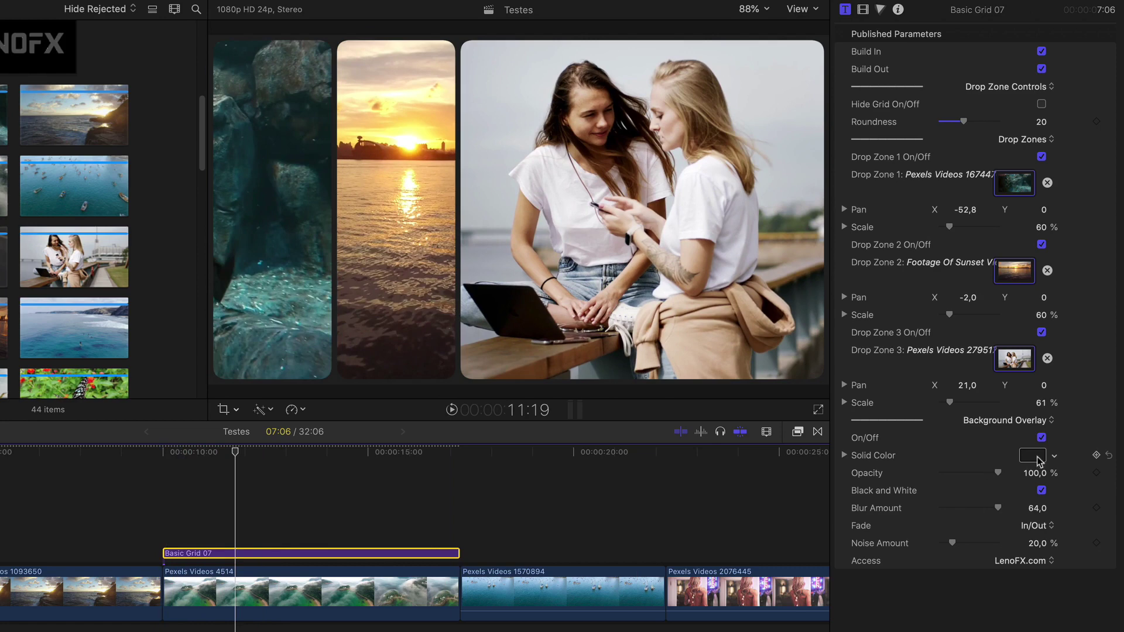
left_click(1054, 456)
left_click(1025, 476)
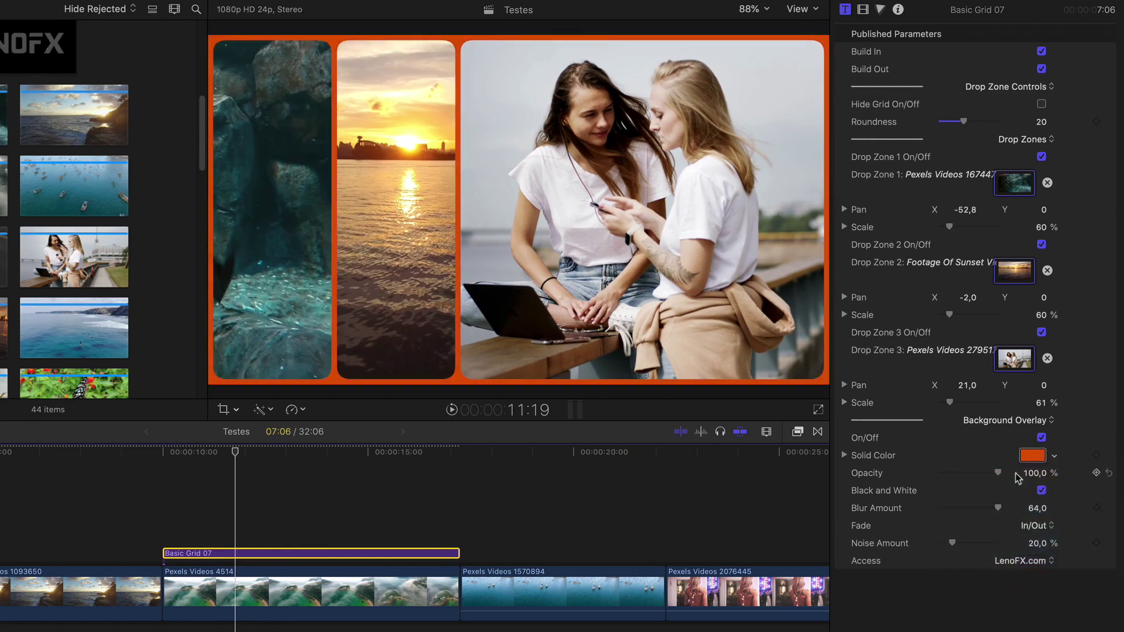
left_click_drag(1000, 476, 939, 474)
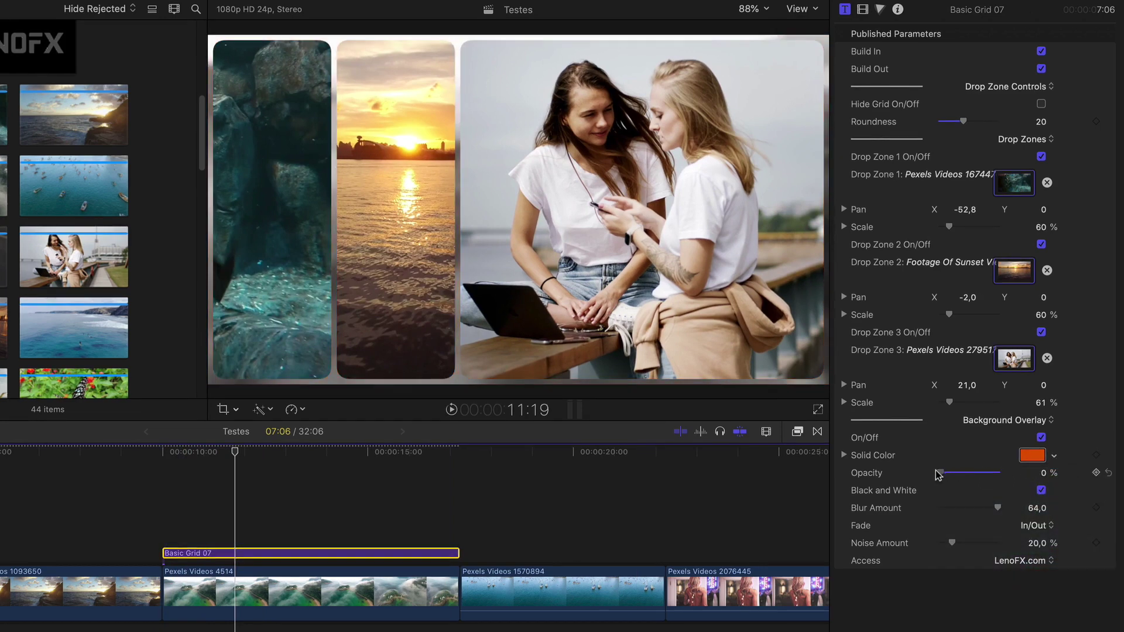
left_click(1042, 490)
- Disable Drop Zones 1 and 2 and set the background Blur Amount to 53.0
left_click_drag(997, 508, 889, 509)
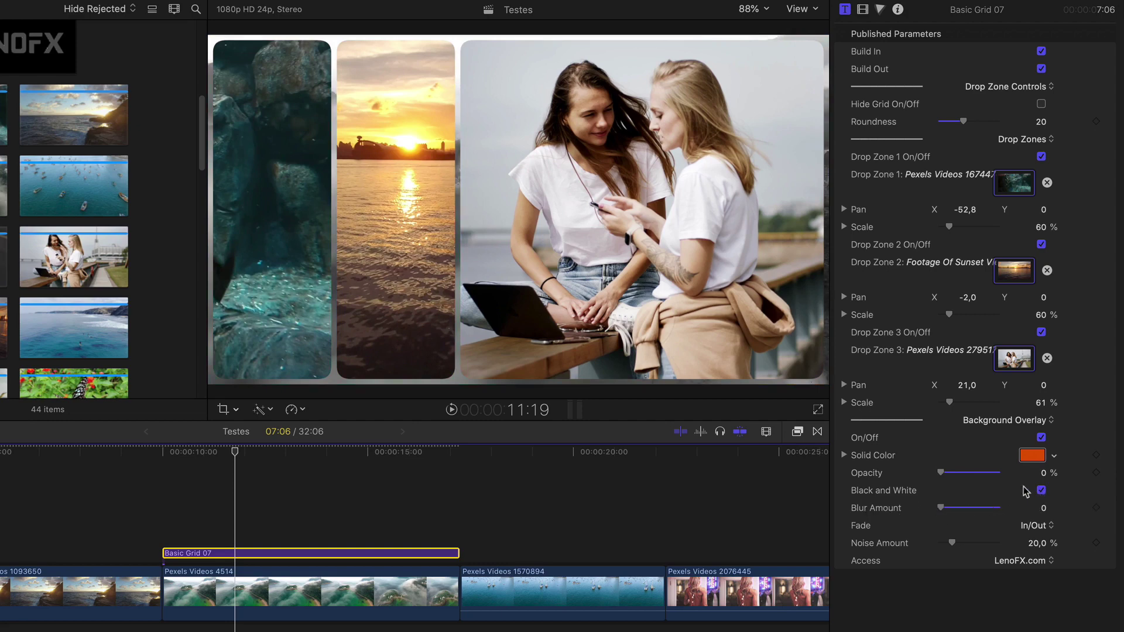
left_click(1041, 157)
left_click(1041, 245)
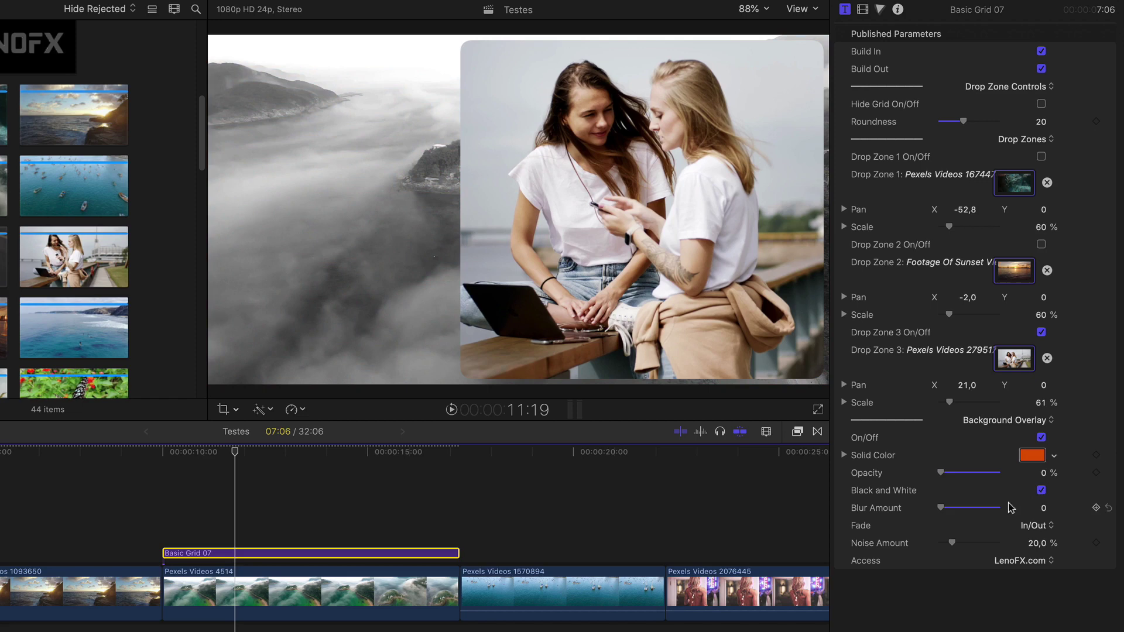
left_click_drag(941, 509, 980, 508)
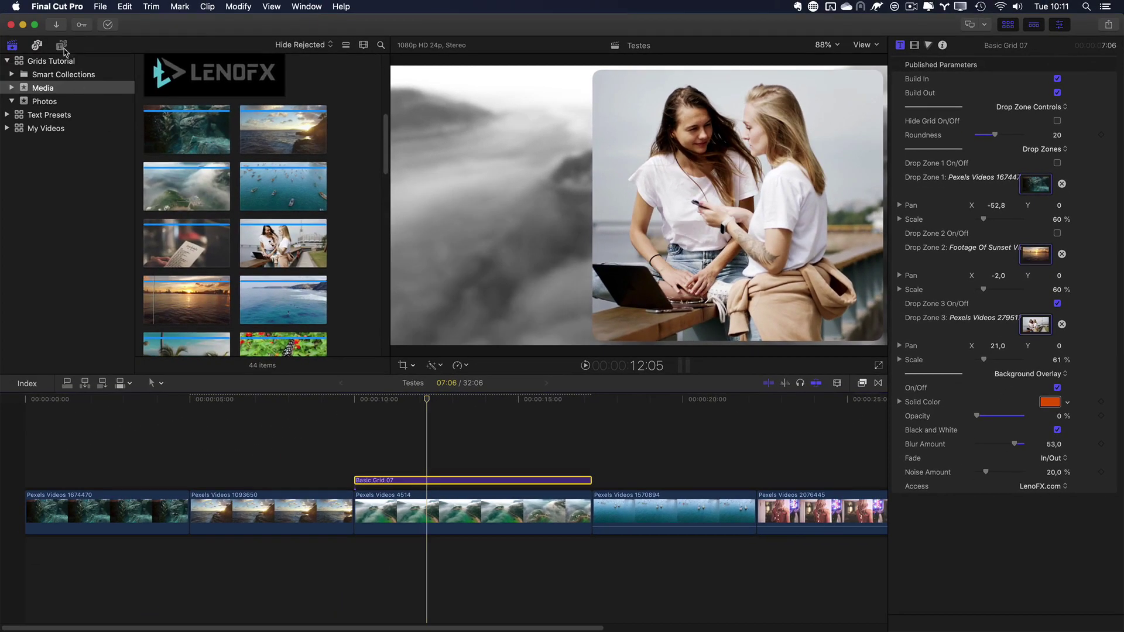
- Add Basic - Character 11 from LenoFX Text Presets above Basic Grid 07, matching its length
left_click(62, 48)
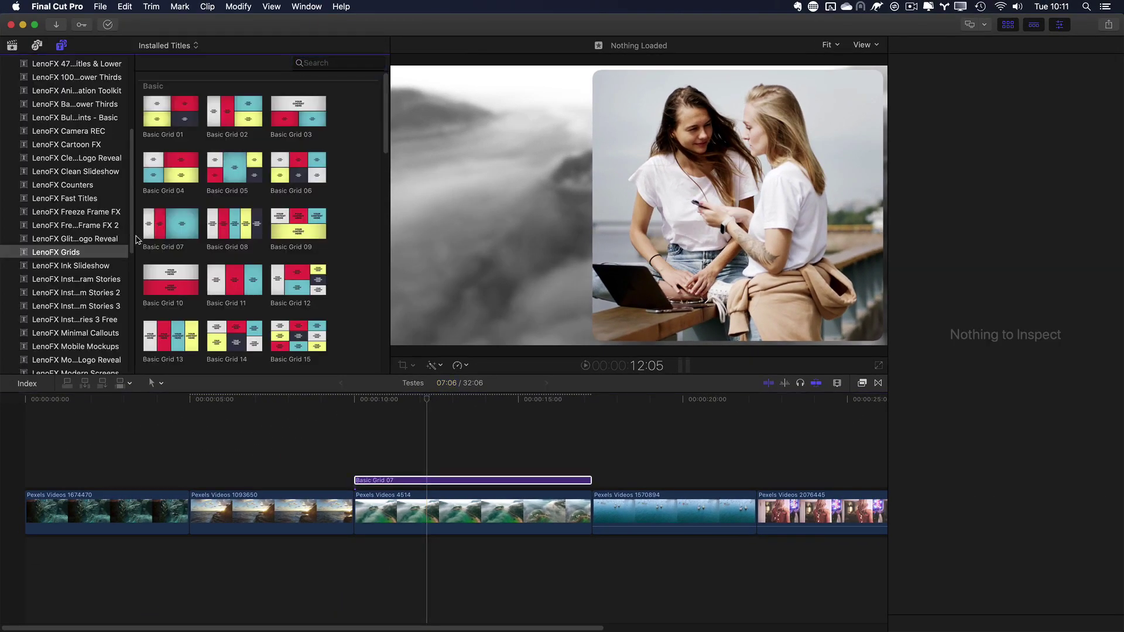
left_click_drag(135, 239, 158, 243)
scroll(120, 272, "down", 5)
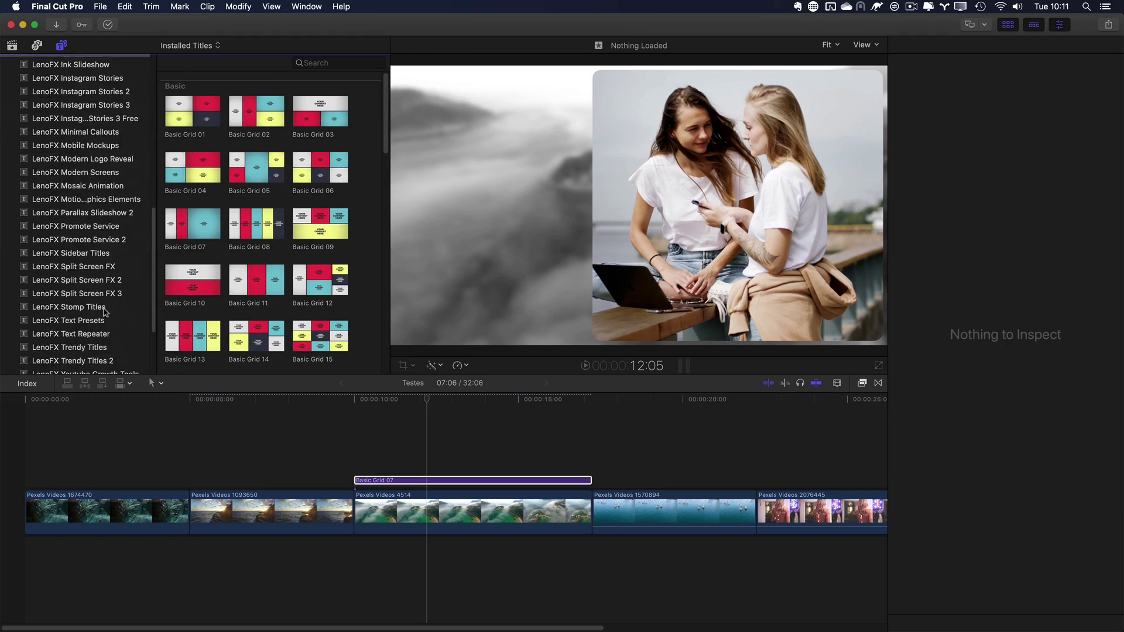
left_click(103, 320)
scroll(258, 236, "down", 10)
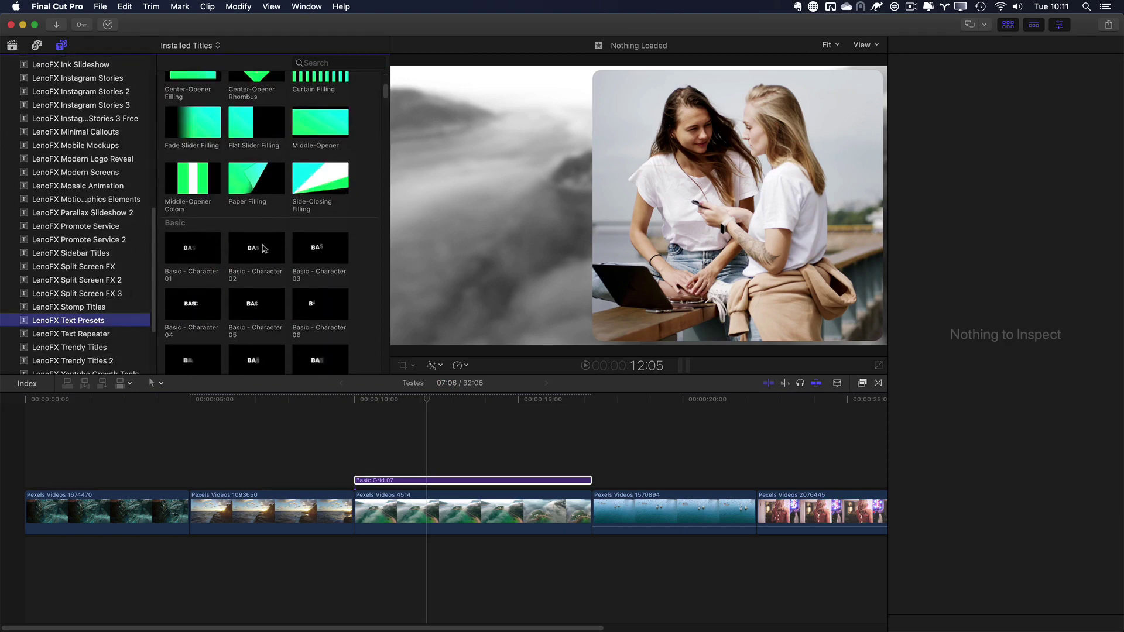
left_click_drag(256, 227, 357, 466)
left_click(526, 467)
left_click_drag(526, 467, 590, 468)
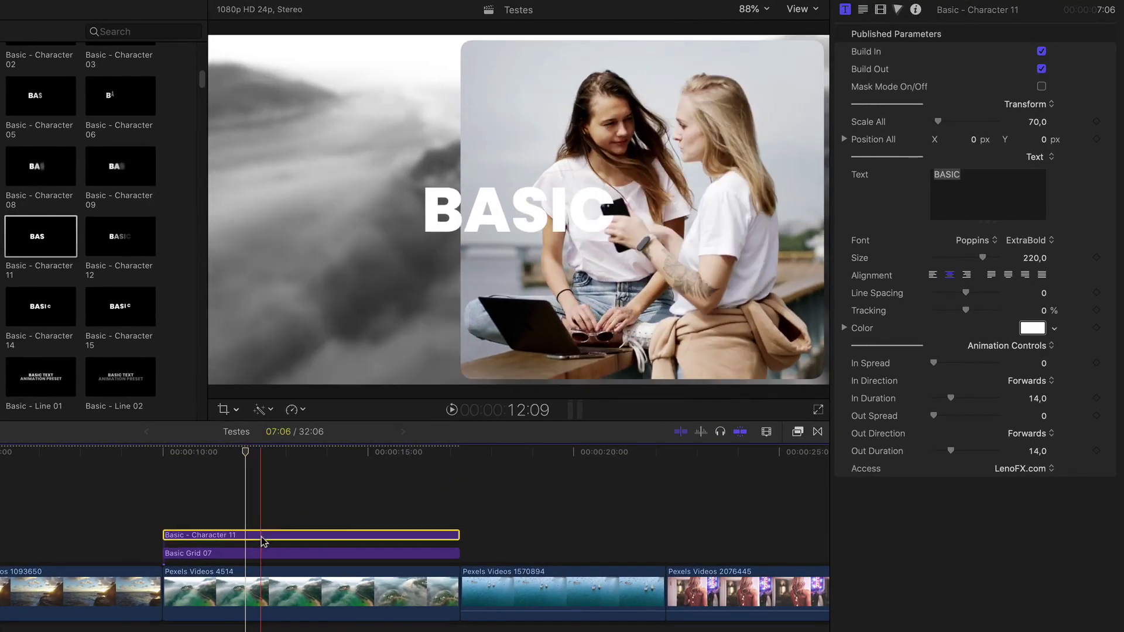
- Move the BASIC text to the left and style it in yellow Scheme font
left_click(515, 117)
left_click_drag(515, 117, 343, 117)
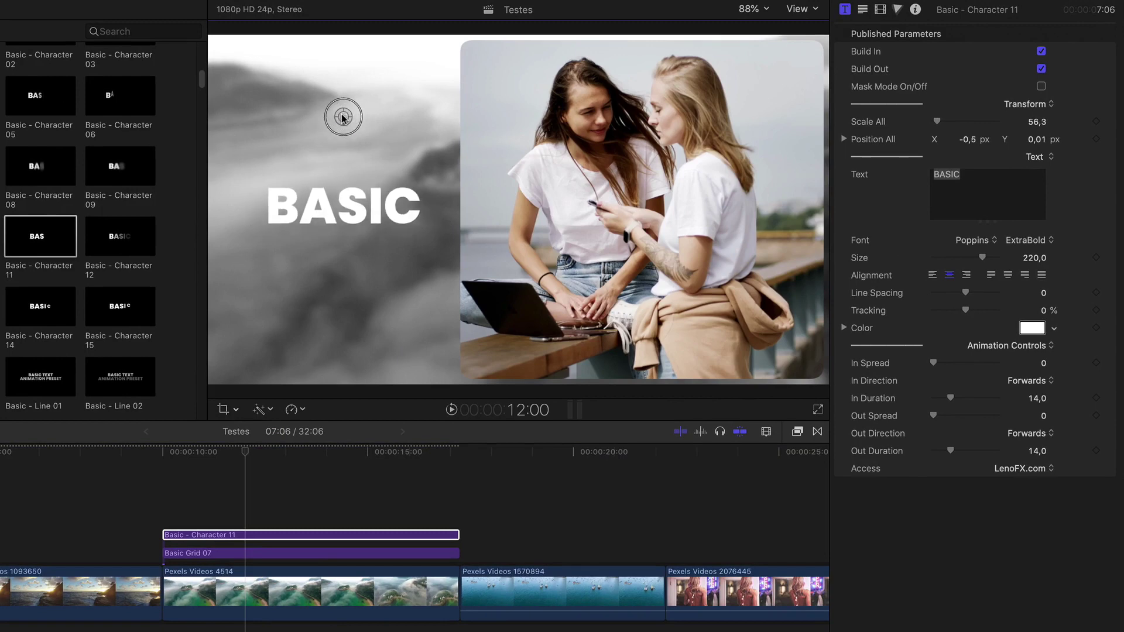
left_click(990, 241)
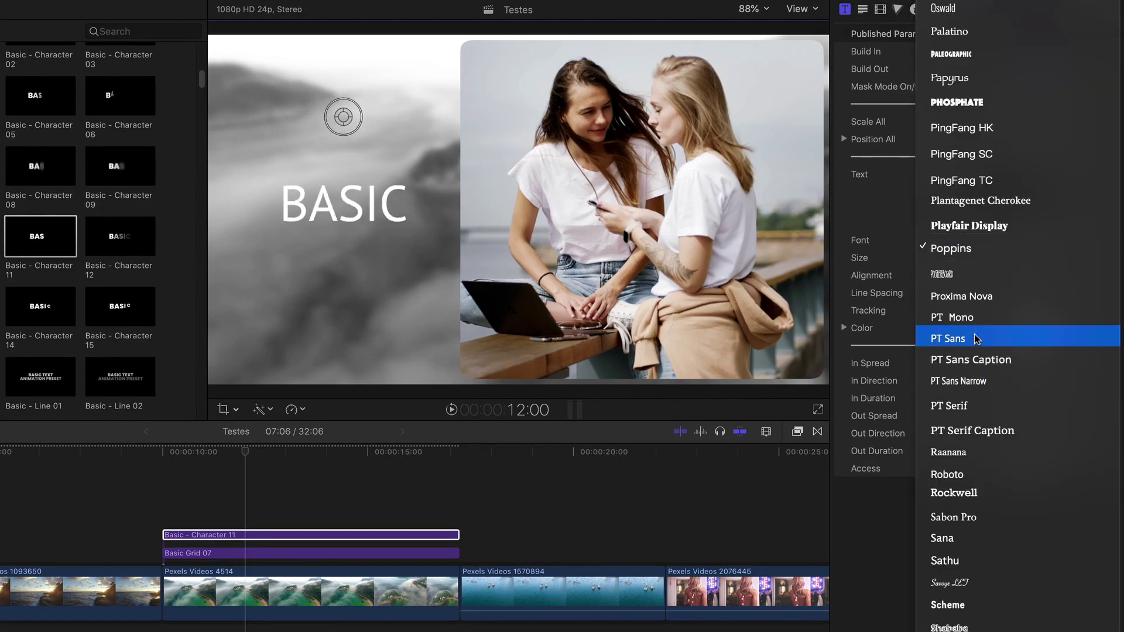
left_click(976, 334)
left_click(989, 240)
left_click(984, 427)
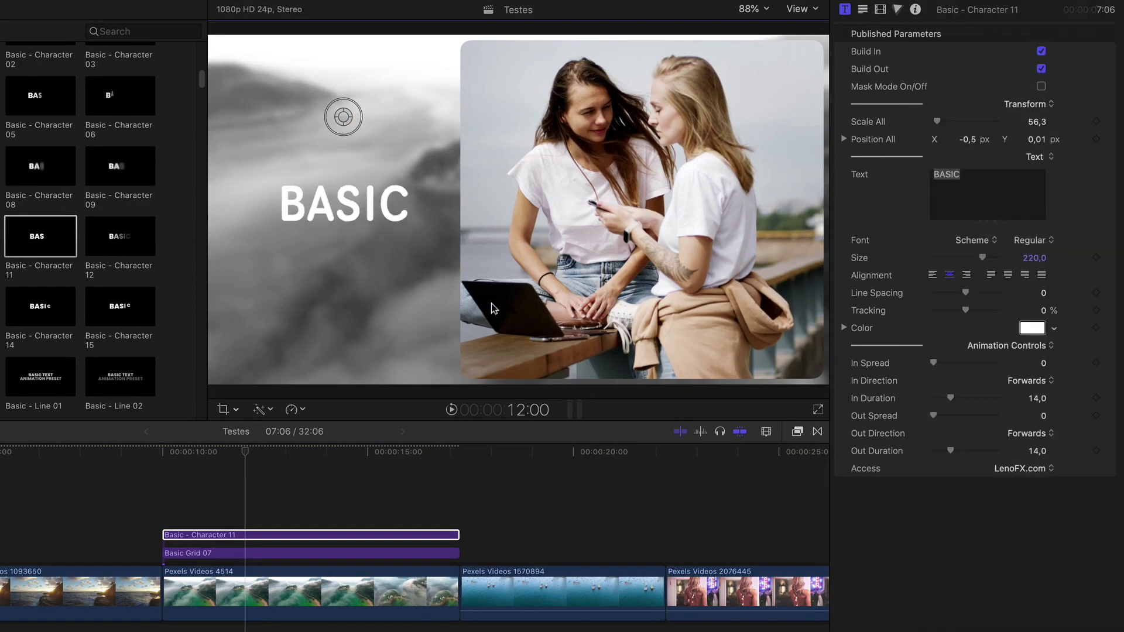
left_click_drag(343, 116, 341, 114)
left_click(1054, 328)
left_click(1016, 364)
key("space")
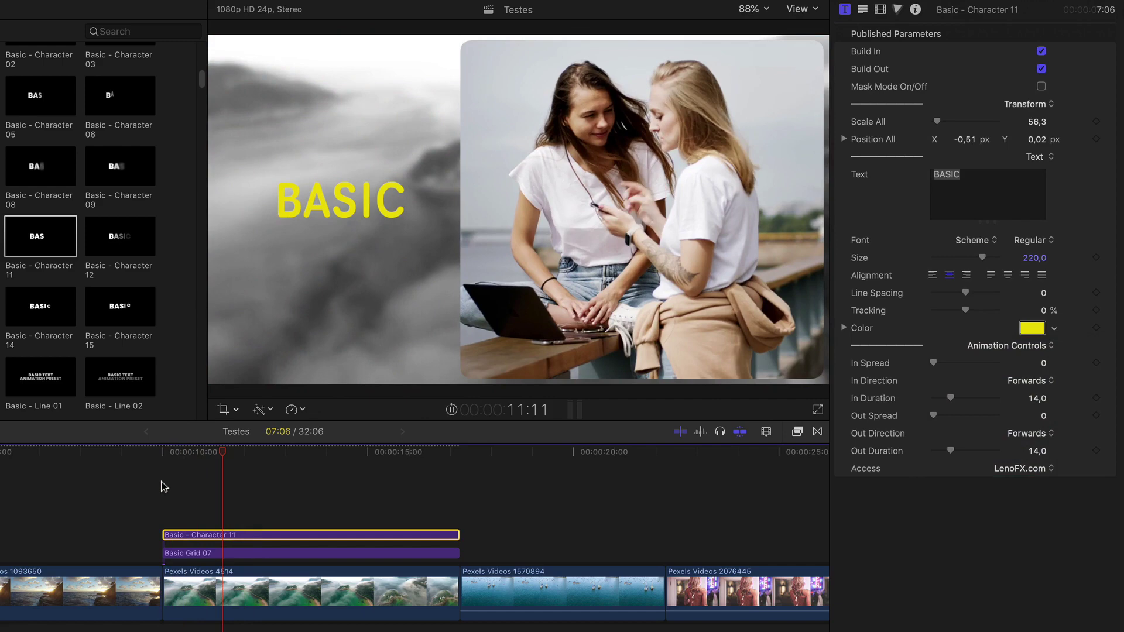
- Delete the BASIC title, then raise Basic Grid 07's noise and set its Fade to Off
key("Delete")
left_click(292, 554)
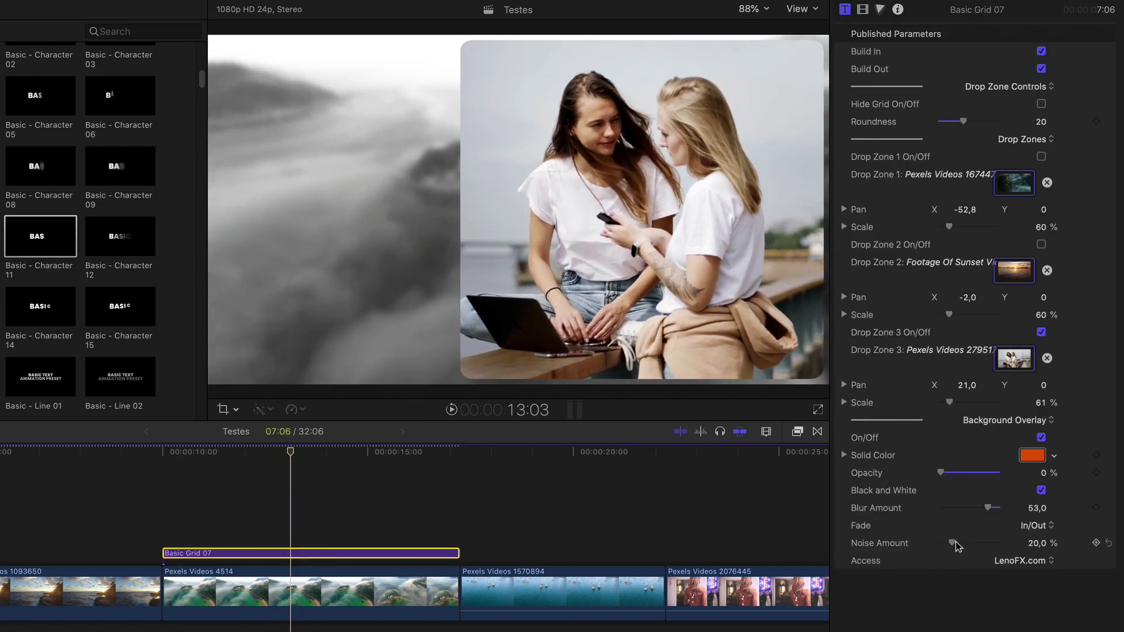
left_click_drag(953, 547, 1019, 560)
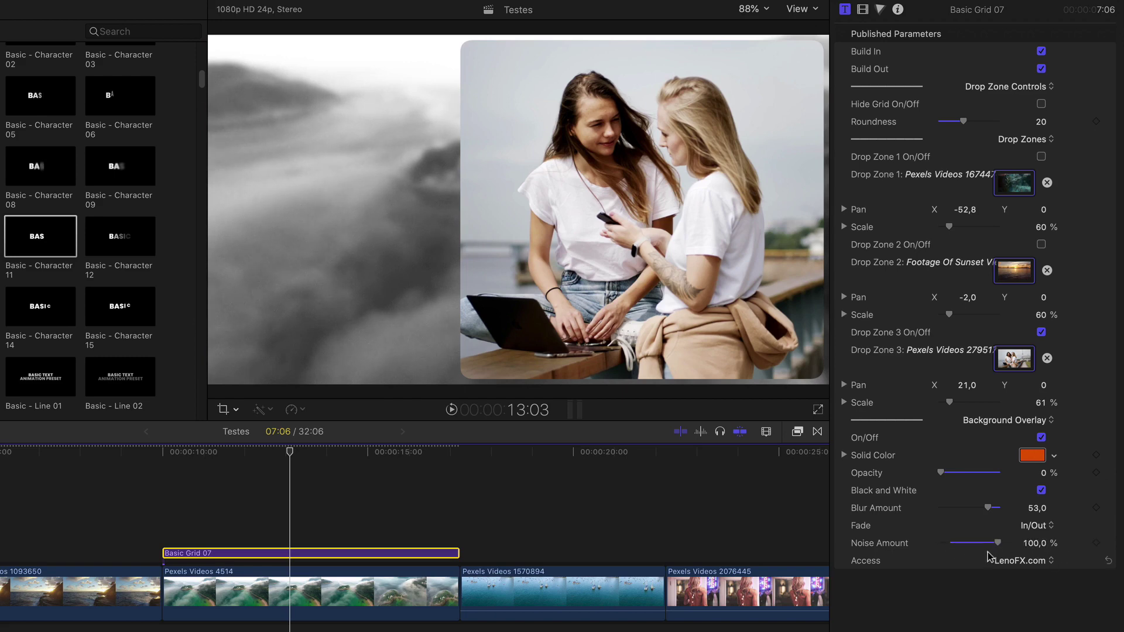
left_click(1036, 526)
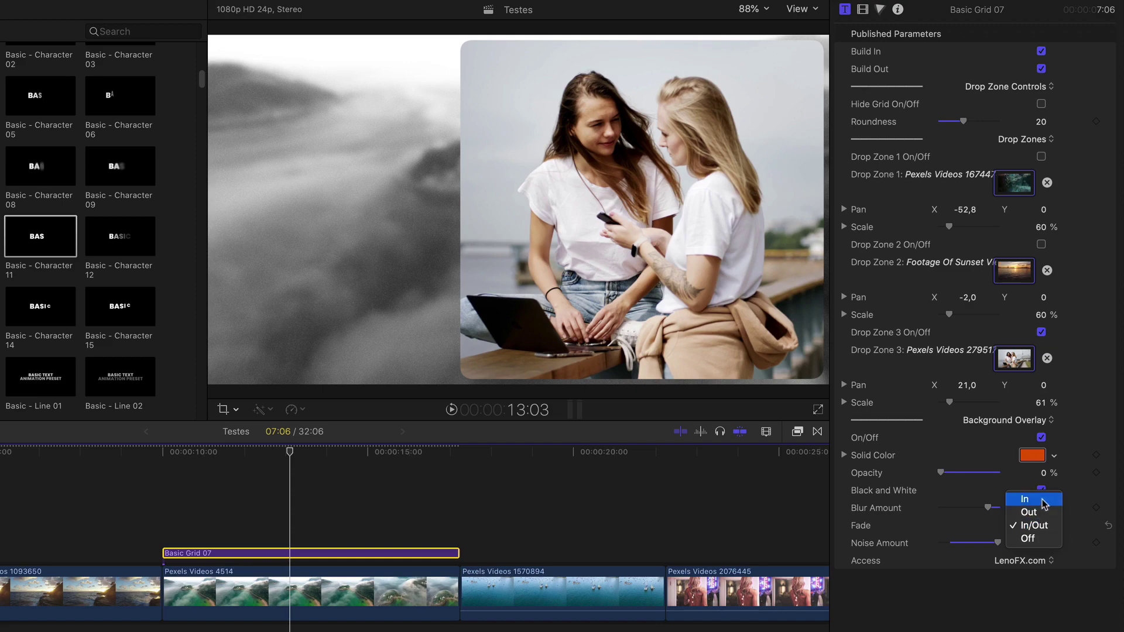
left_click(1030, 539)
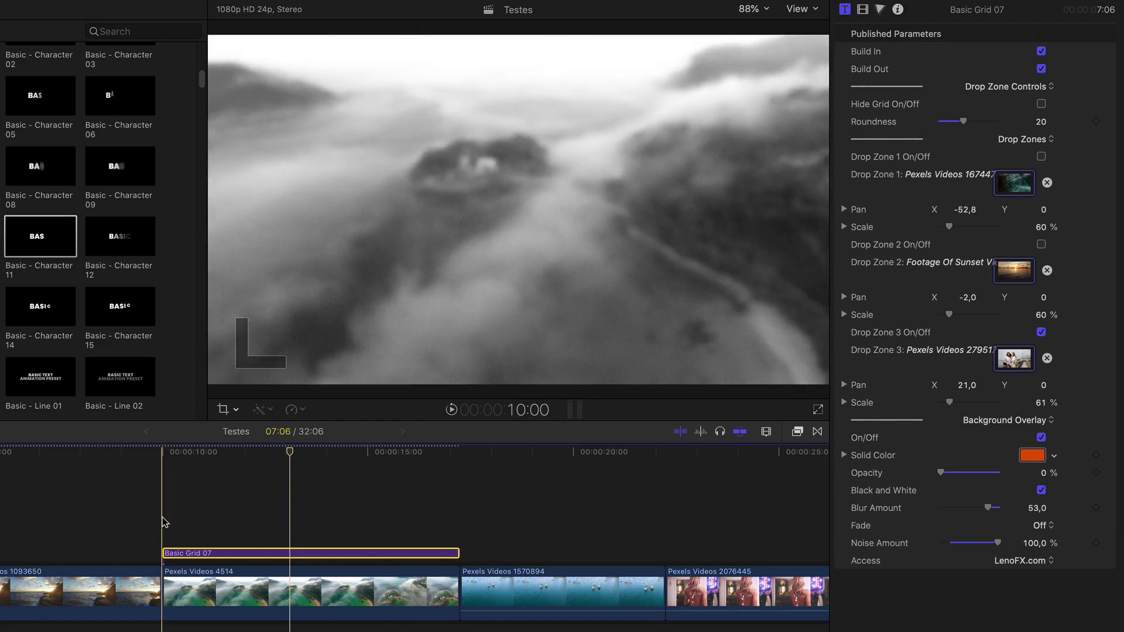
- Preview Basic Grid 07 with noise lowered to about 10%, then delete it
key("space")
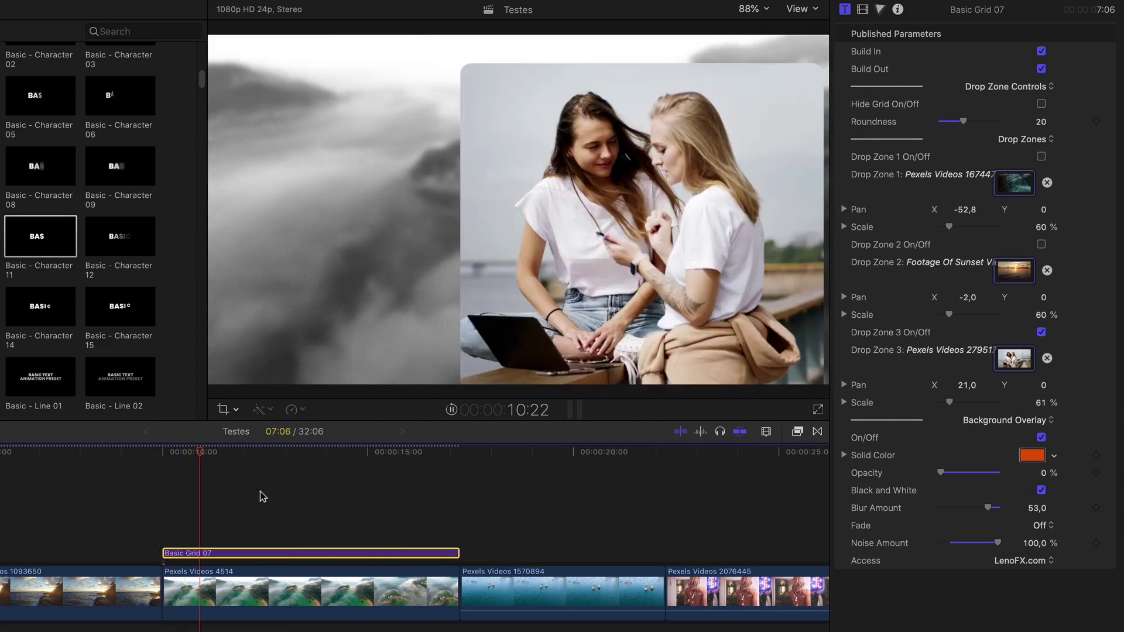
key("space")
left_click_drag(989, 546, 948, 548)
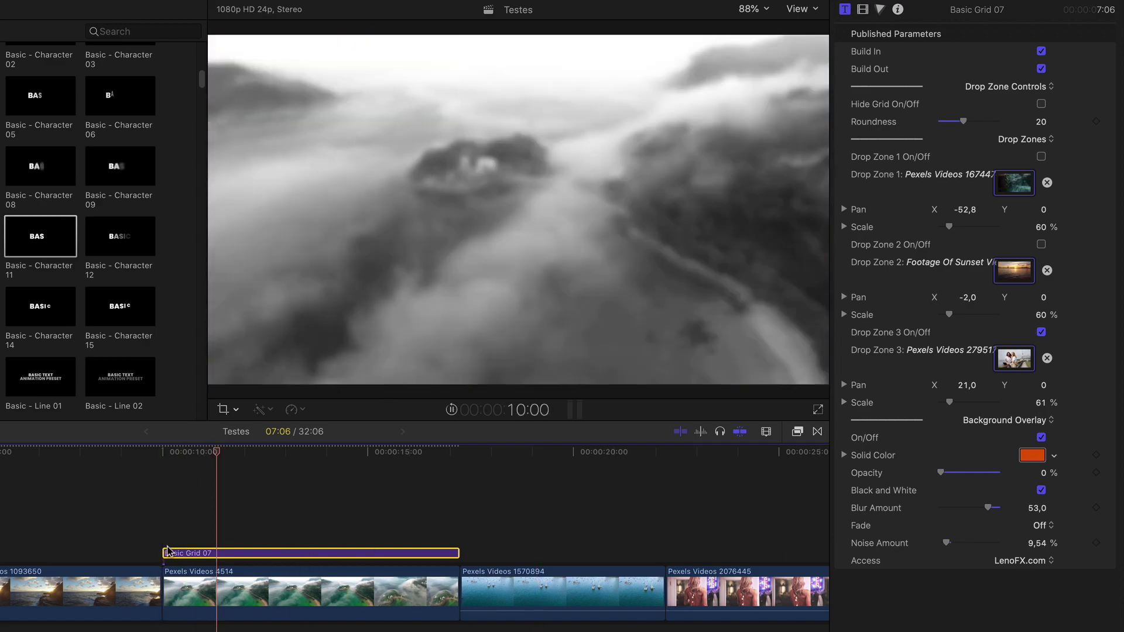
key("space")
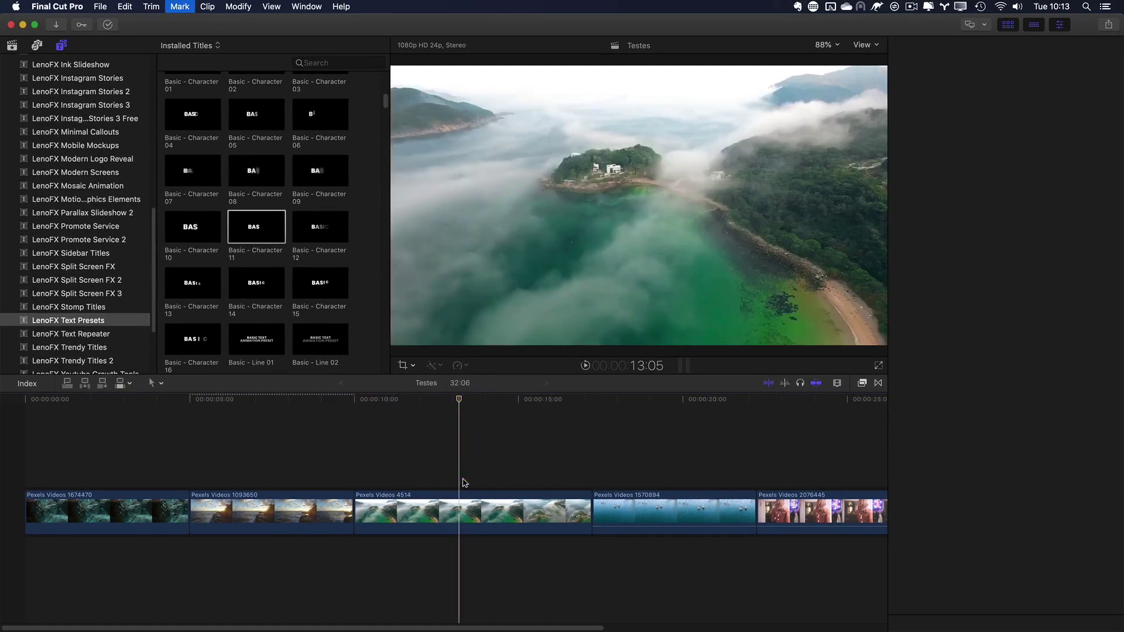
key("super+4")
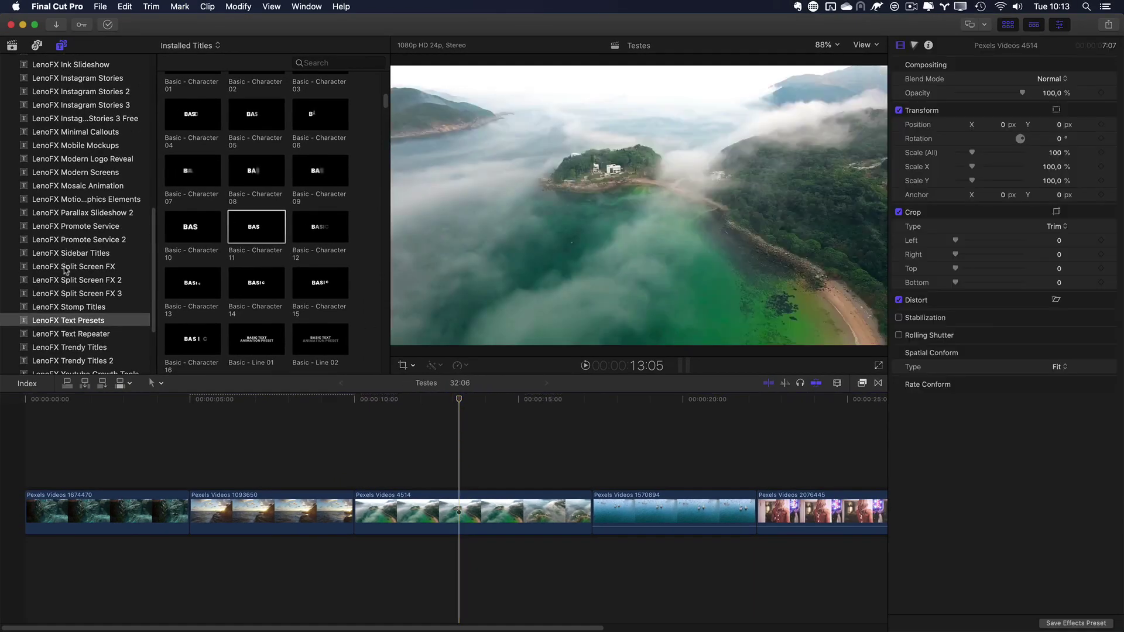
- Place LenoFX Grids' Creative Grid 02 above Pexels Videos 4514 and preview it
scroll(66, 271, "up", 5)
left_click(71, 237)
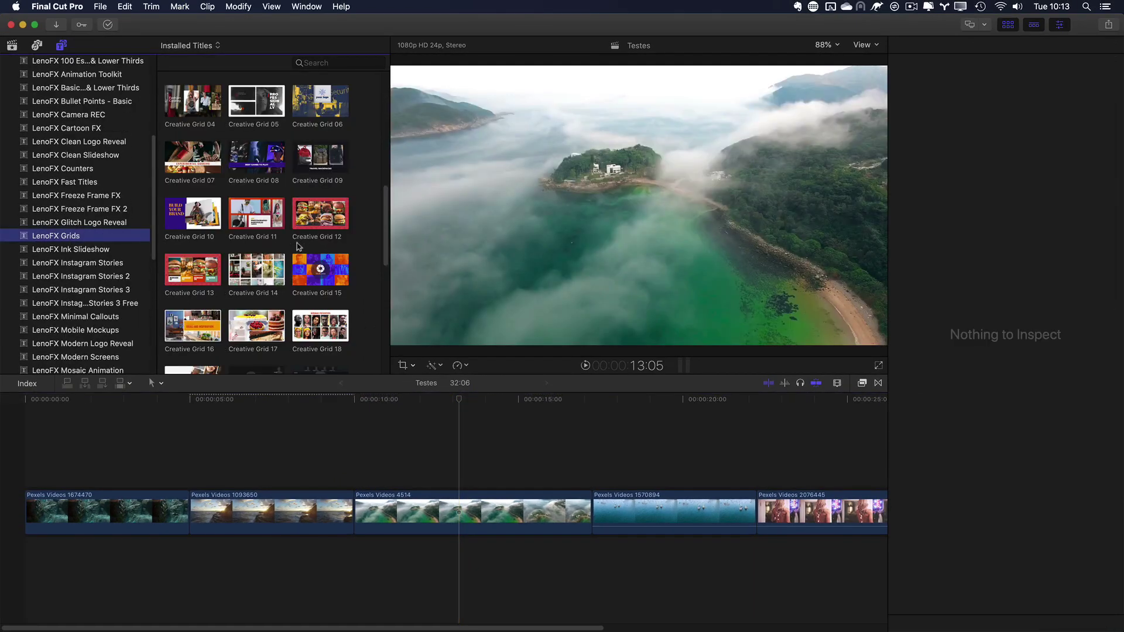
scroll(249, 176, "up", 5)
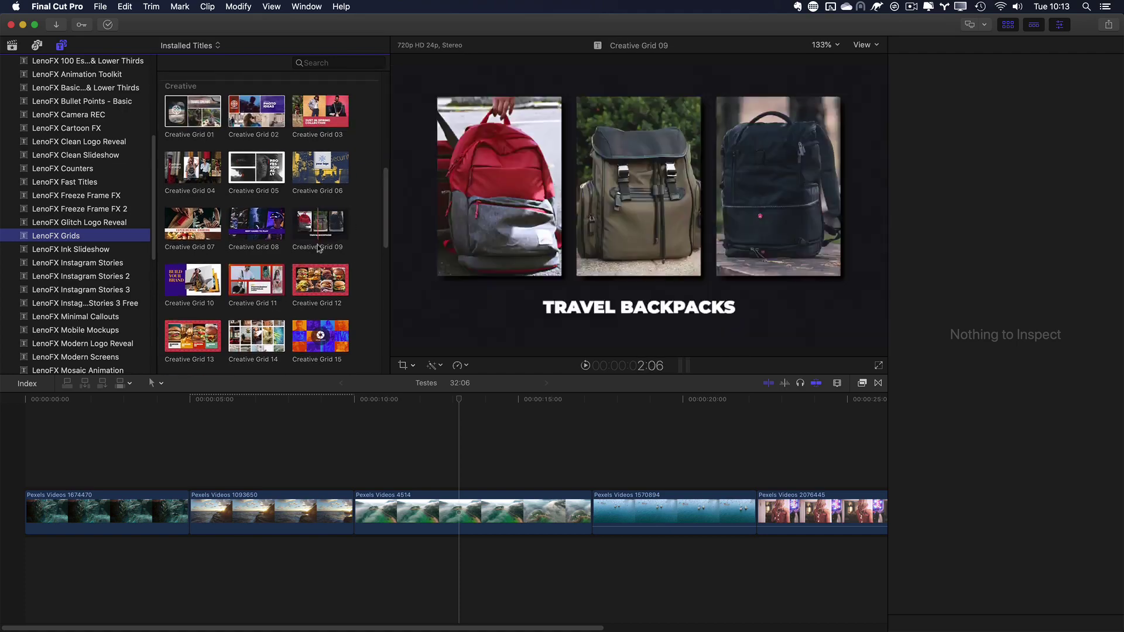
left_click_drag(248, 174, 382, 480)
left_click(403, 400)
key("space")
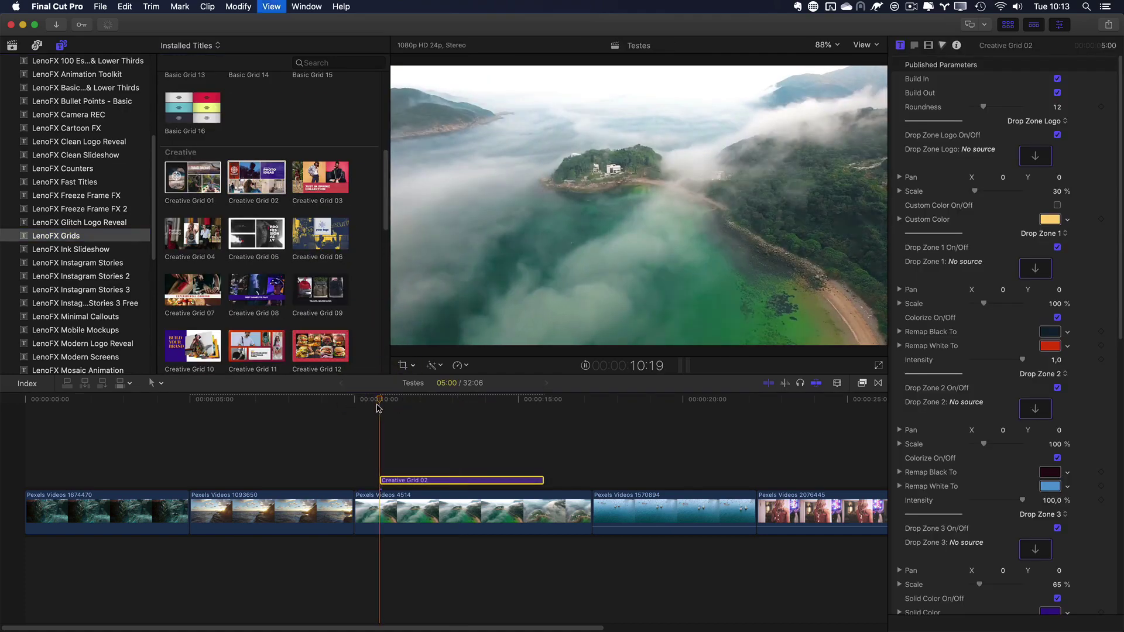
key("space")
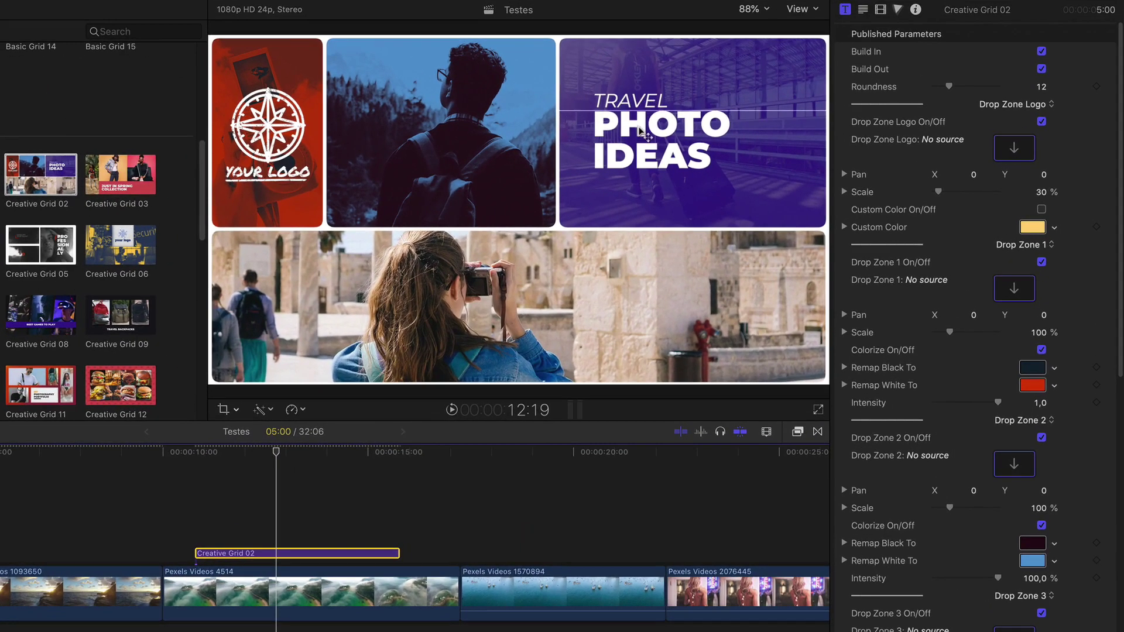
- Retype PHOTO as VIDEO and make the word IDEAS yellow in the Face colour
left_click(641, 130)
double_click(673, 135)
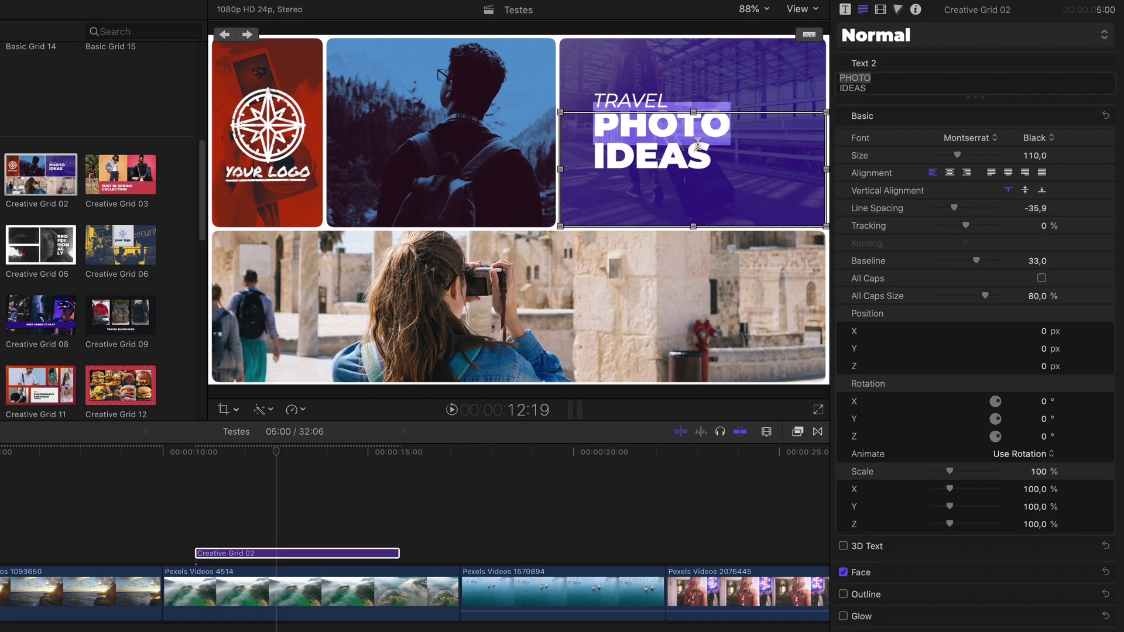
type("VIDEO")
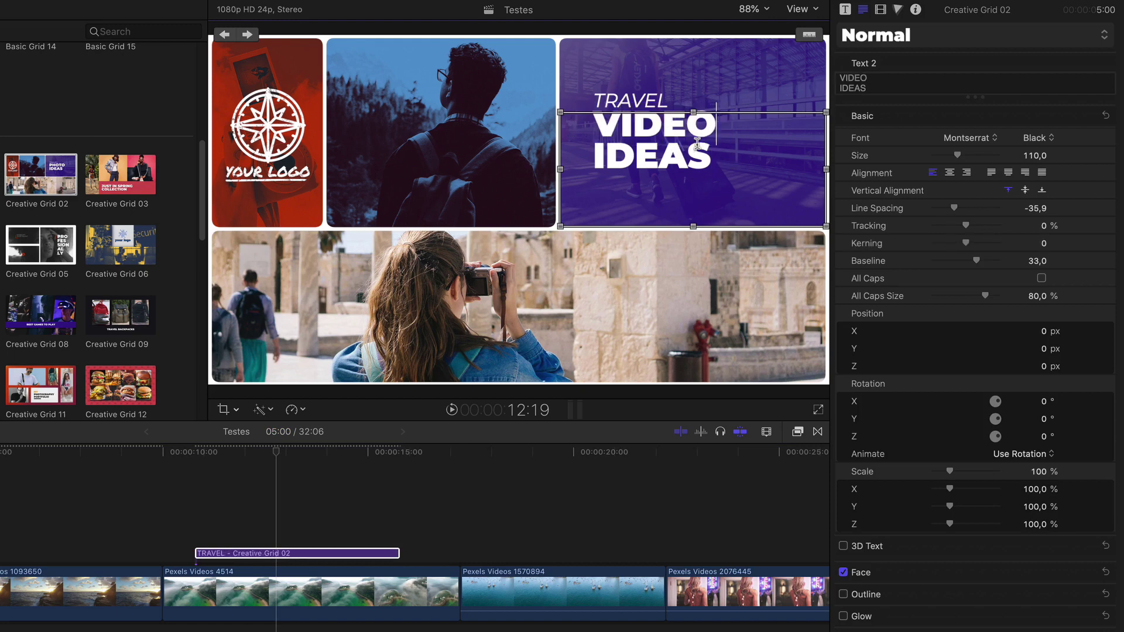
double_click(613, 156)
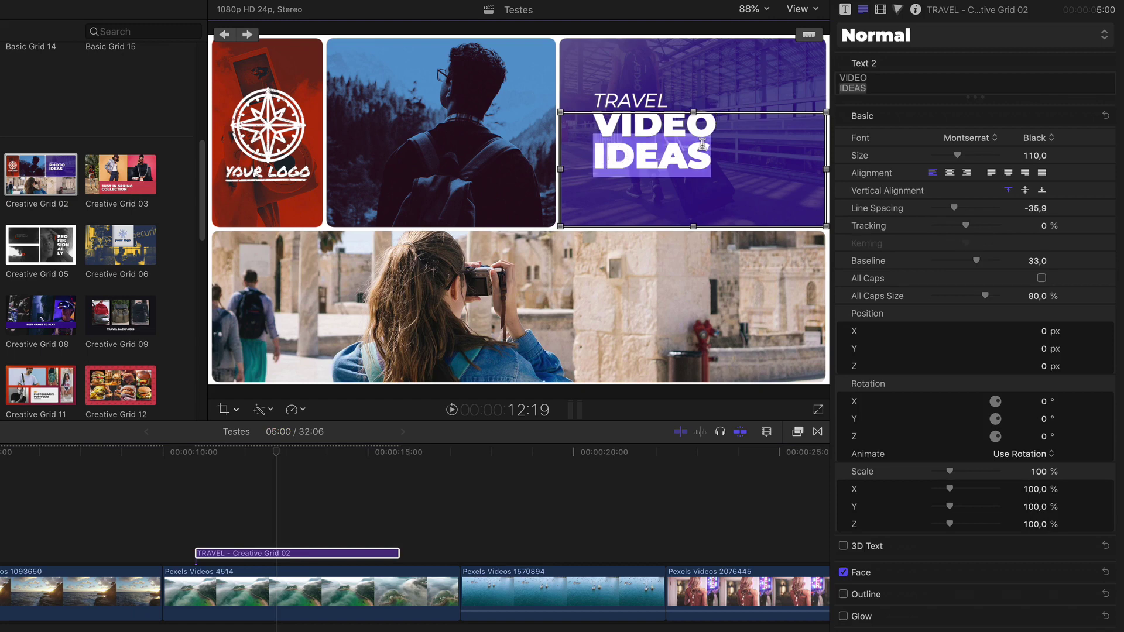
left_click(640, 153)
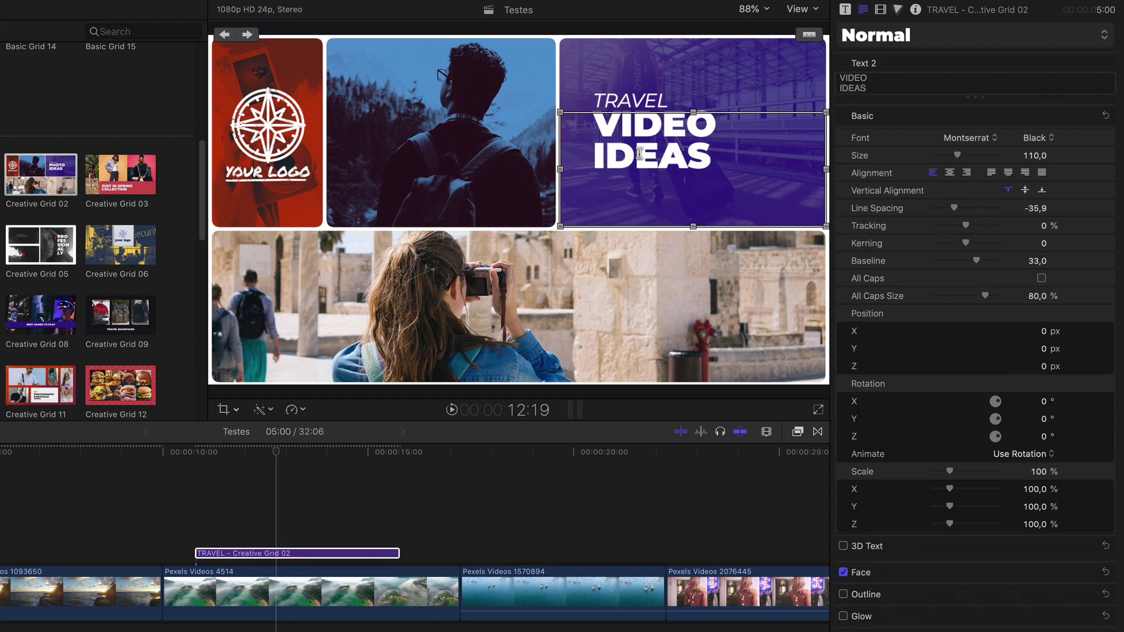
double_click(640, 157)
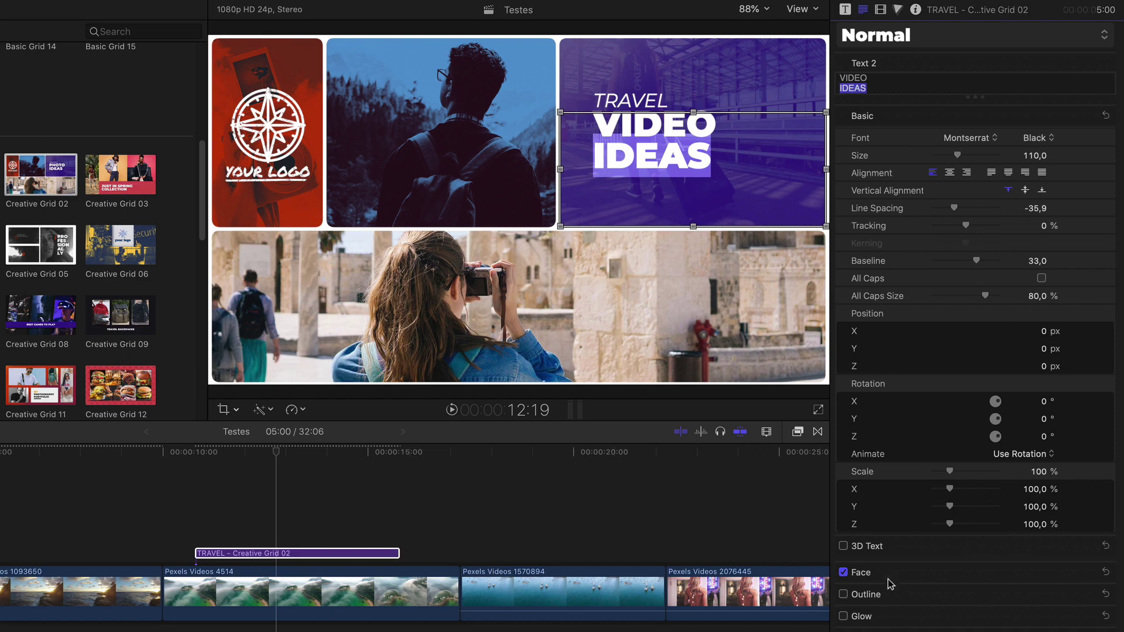
left_click(1093, 574)
left_click(1055, 608)
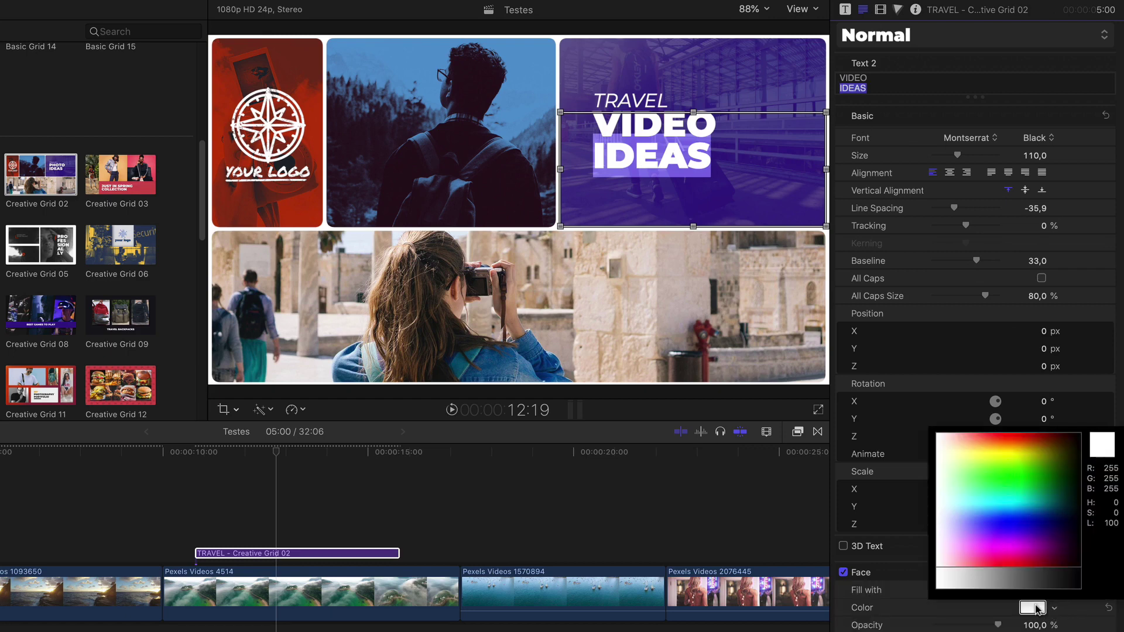
left_click_drag(1014, 504, 996, 454)
key("Escape")
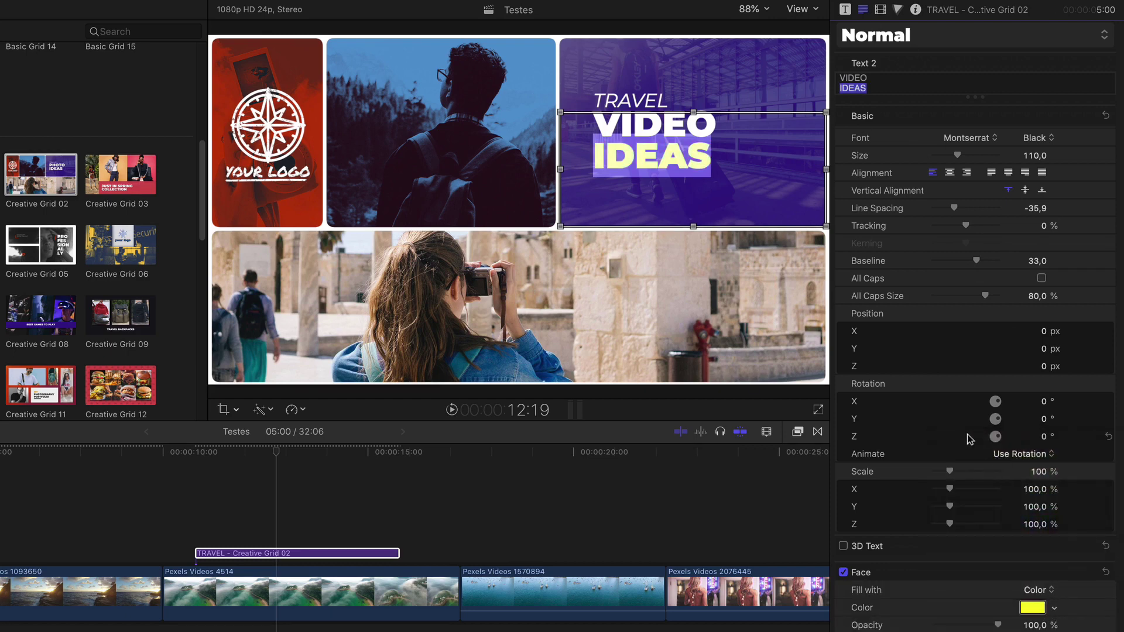
- Hide the TRAVEL text line by unchecking Text 1 in the published parameters
left_click(684, 76)
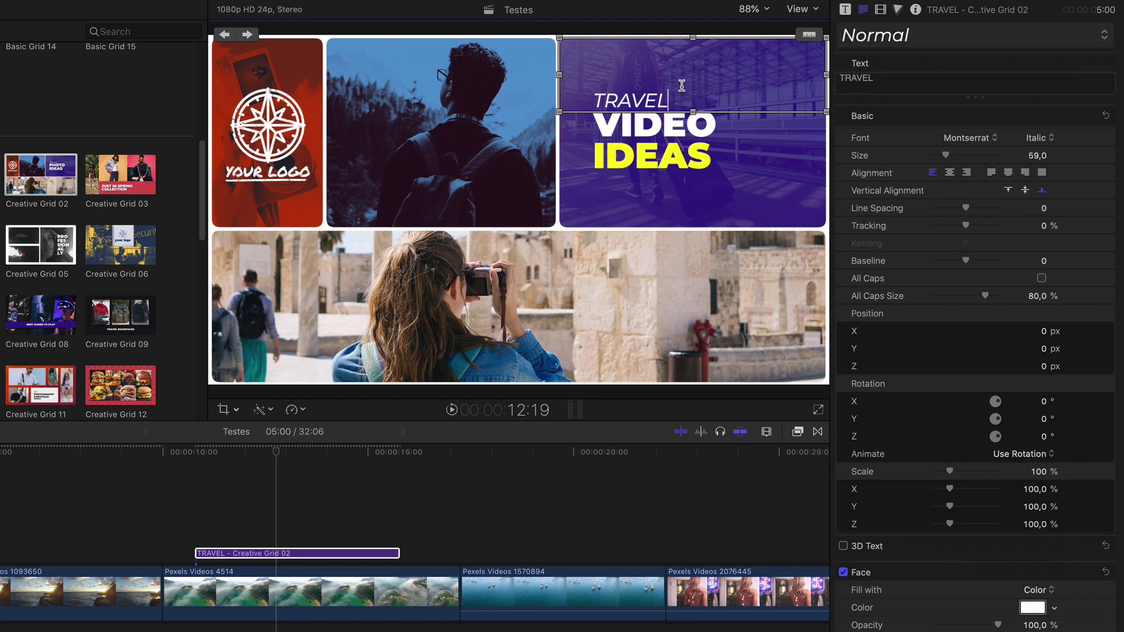
left_click(578, 127)
left_click(620, 103)
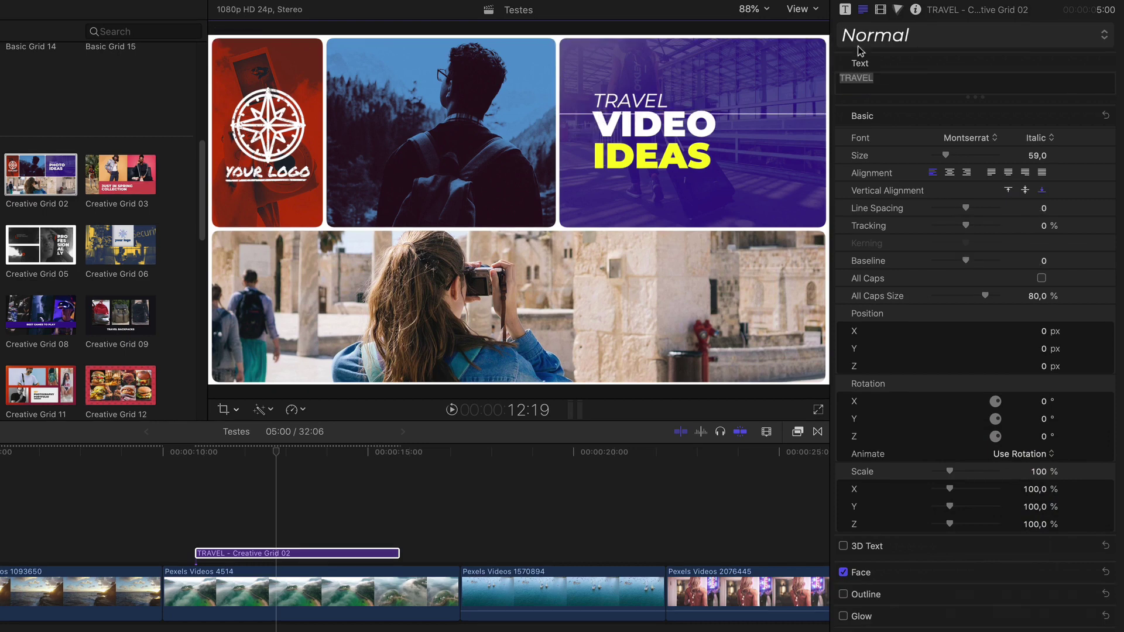
left_click(846, 10)
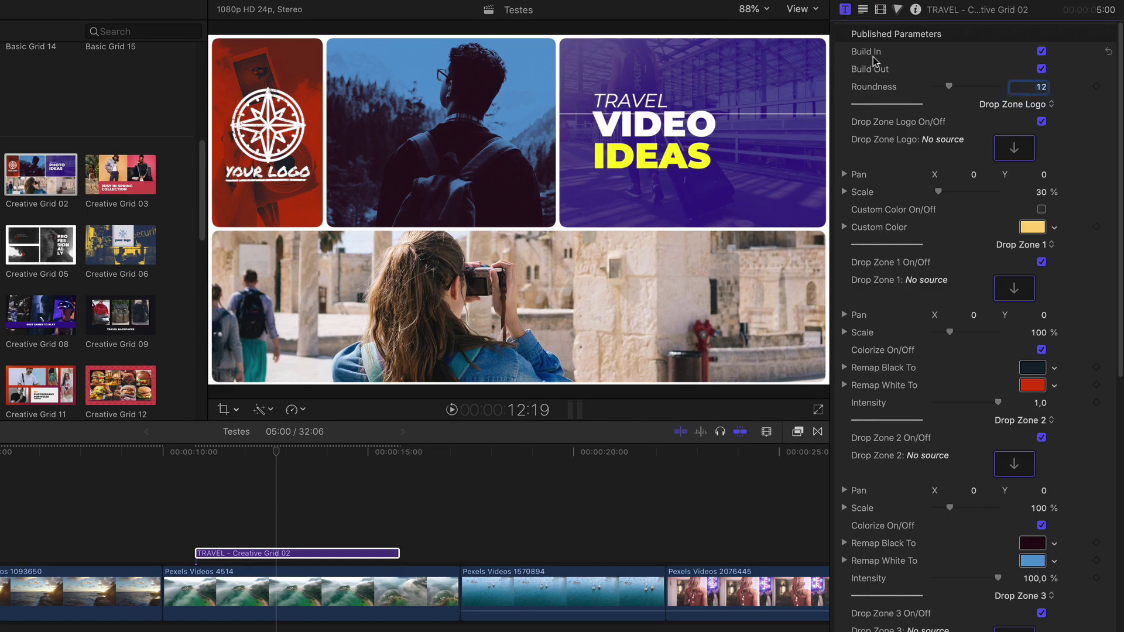
scroll(874, 61, "down", 15)
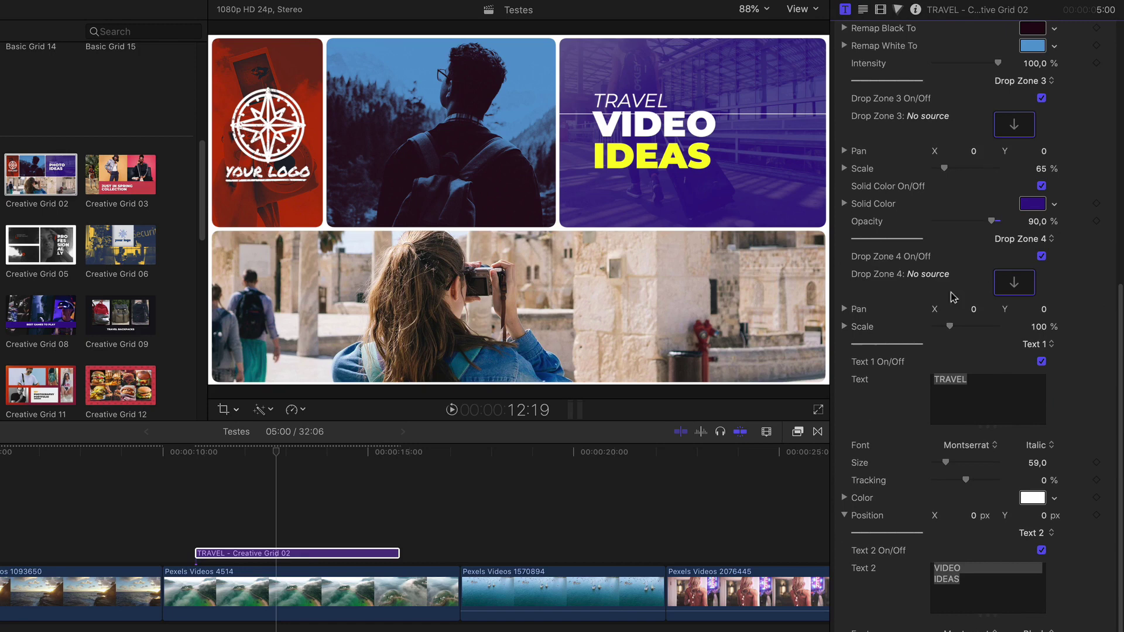
left_click(1041, 362)
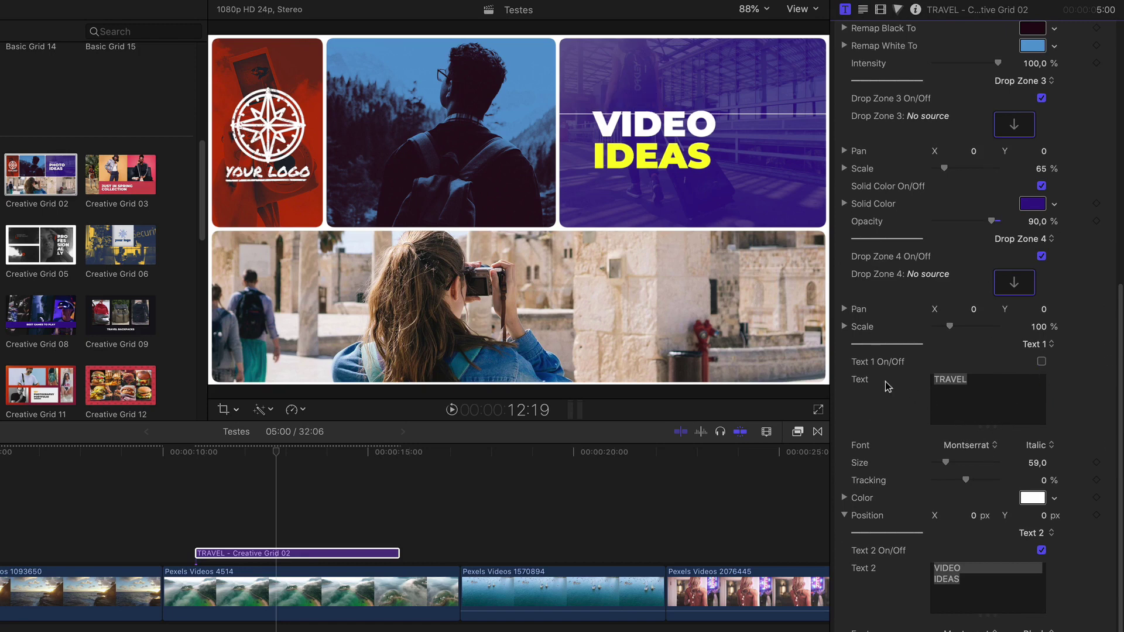
scroll(937, 421, "down", 3)
- Set VIDEO IDEAS to Misadventures font, size 114, with line spacing -38
left_click(991, 538)
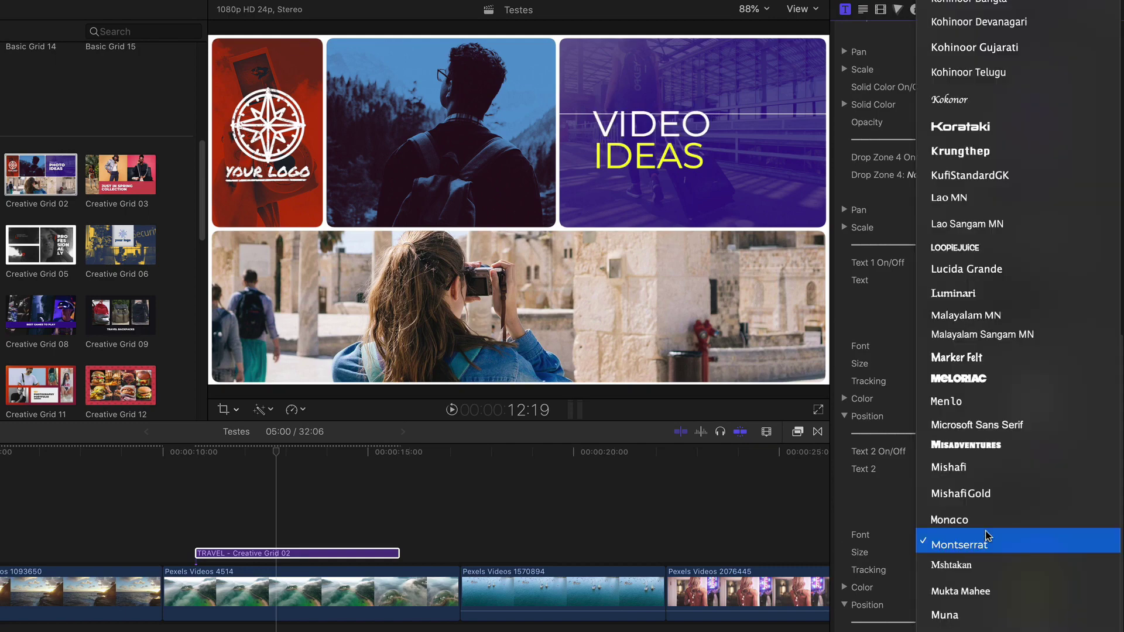
left_click(967, 445)
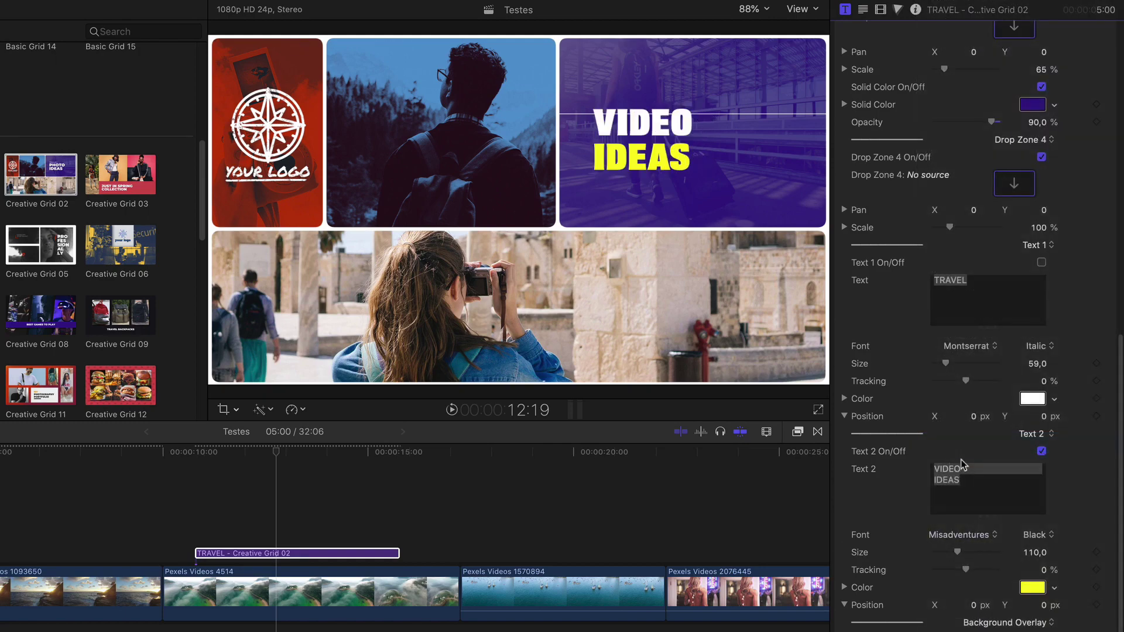
left_click_drag(1035, 555, 1035, 553)
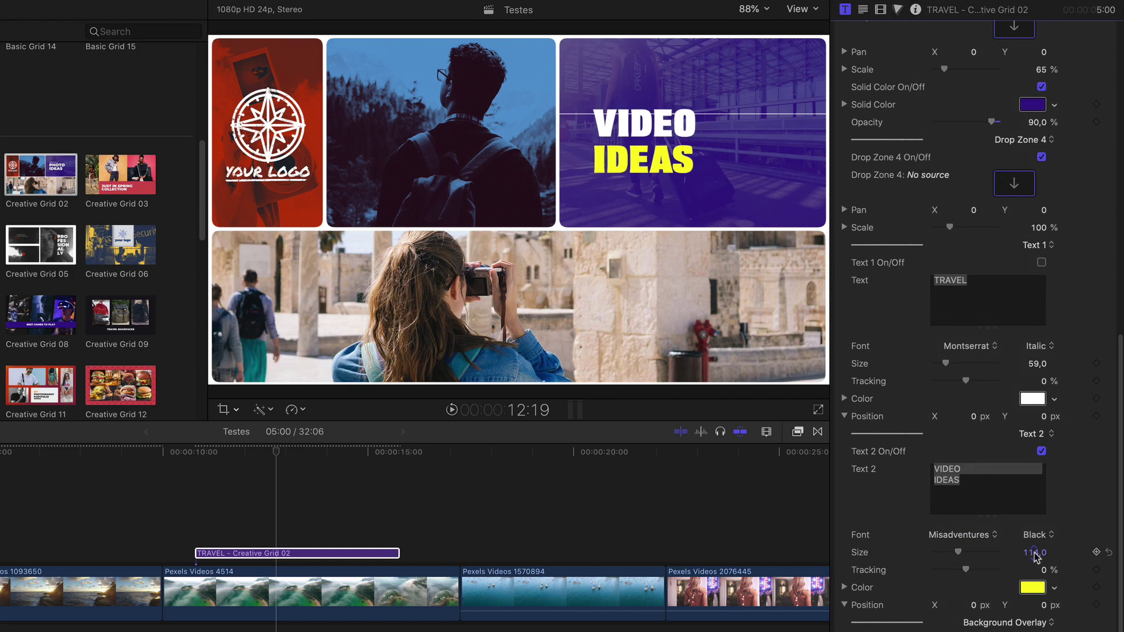
left_click(1044, 454)
left_click(1045, 453)
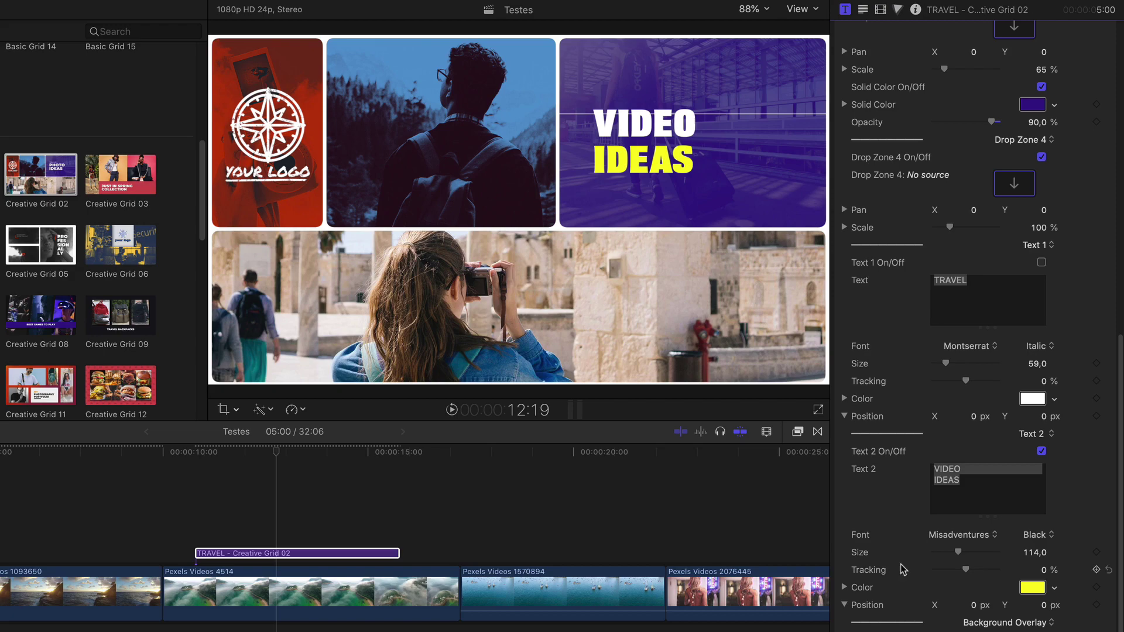
left_click_drag(663, 153, 666, 154)
double_click(667, 154)
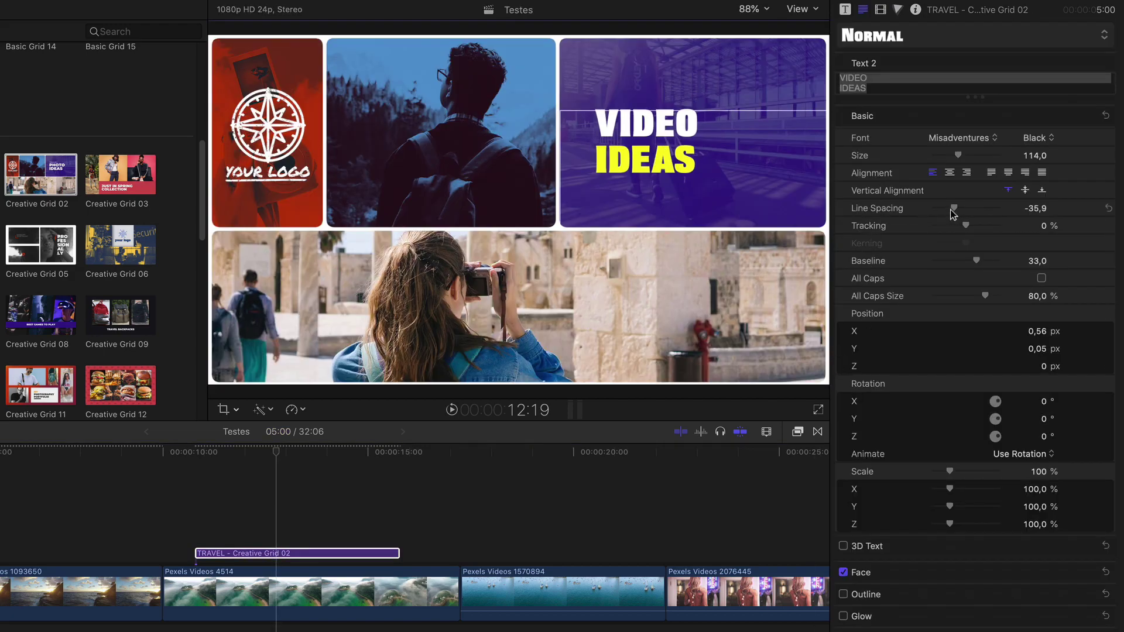
left_click_drag(951, 209, 956, 211)
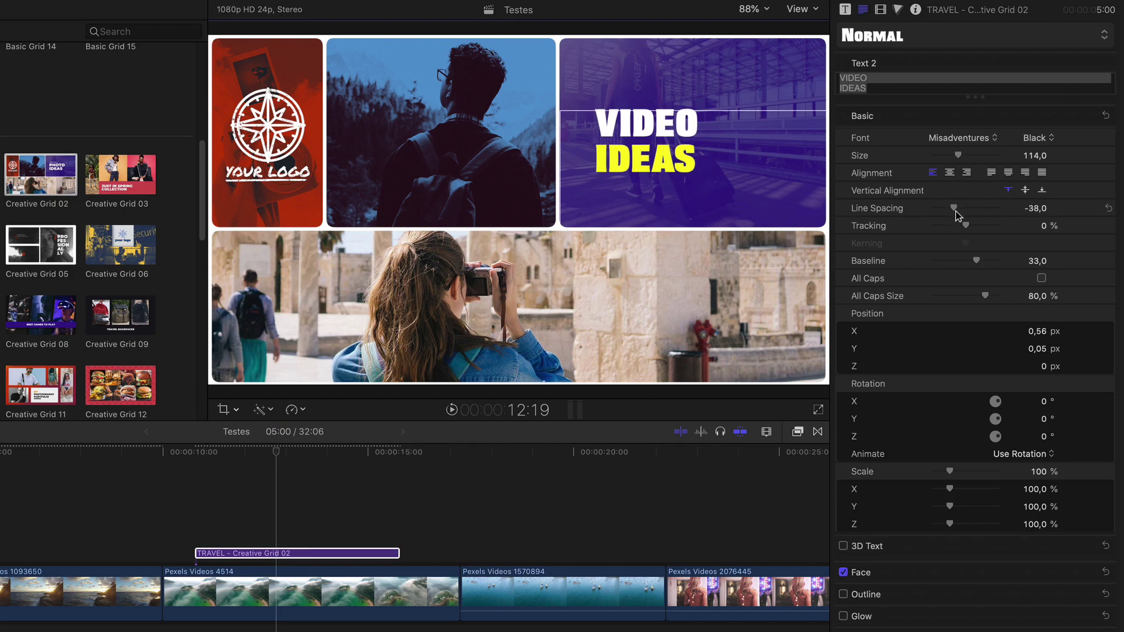
- Apply the LENOFX clip to the Drop Zone Logo well
left_click(846, 12)
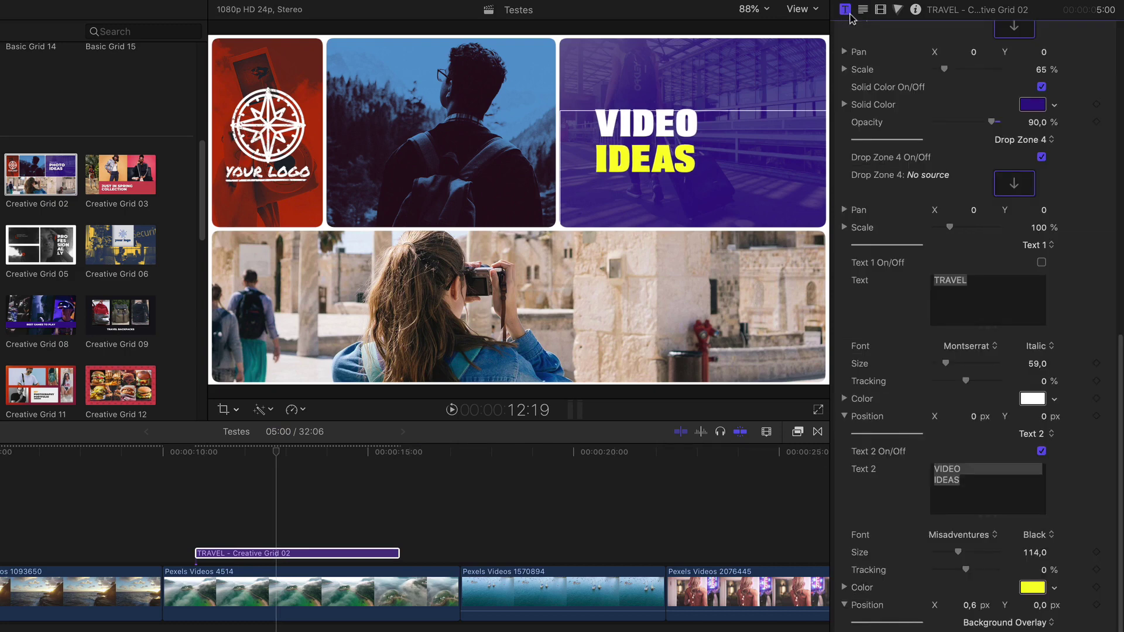
scroll(877, 242, "up", 10)
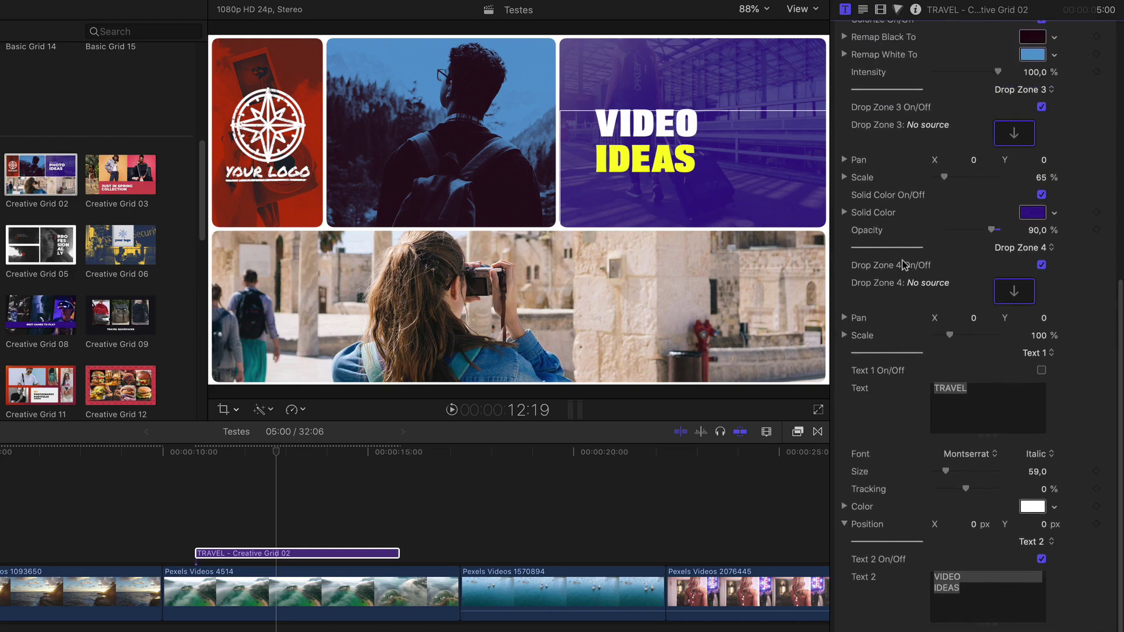
scroll(944, 276, "up", 7)
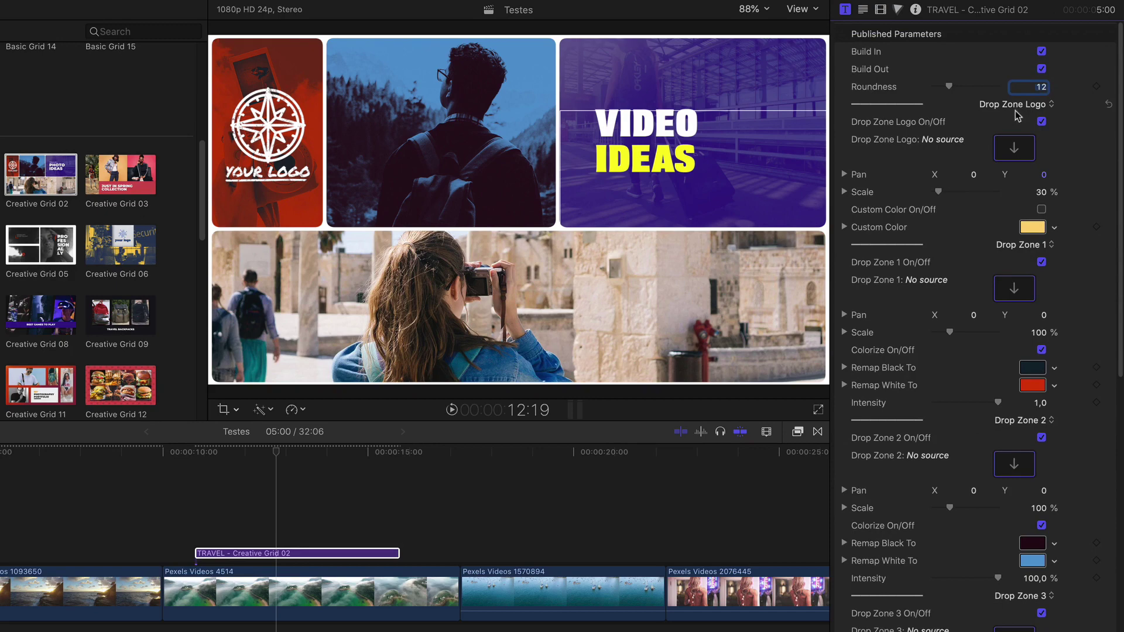
left_click(1042, 122)
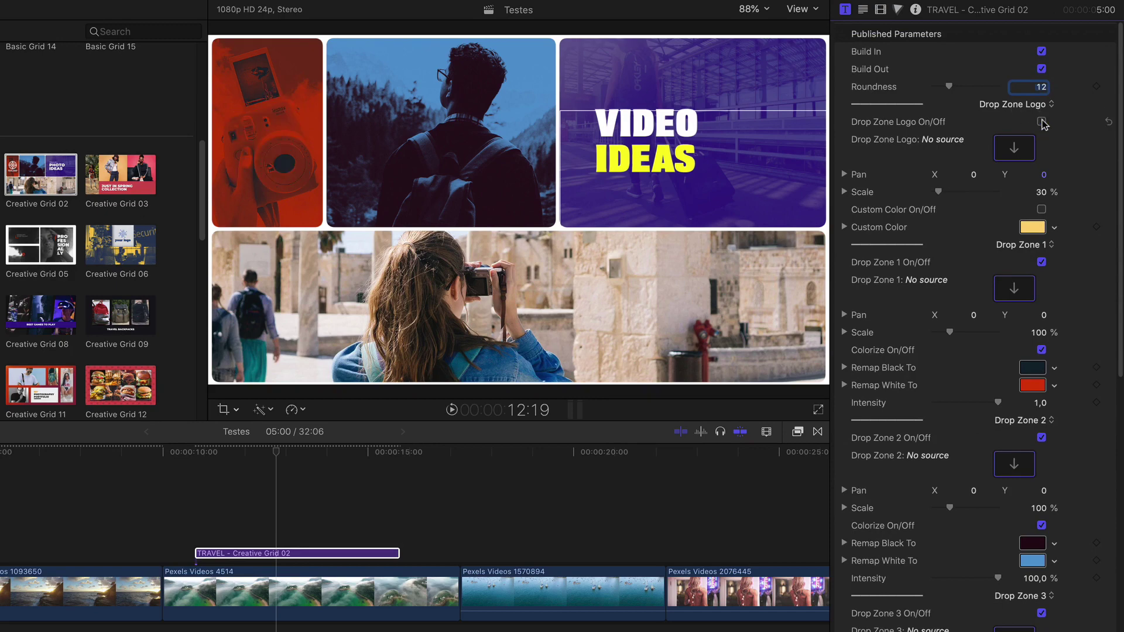
left_click(1042, 122)
left_click(1014, 147)
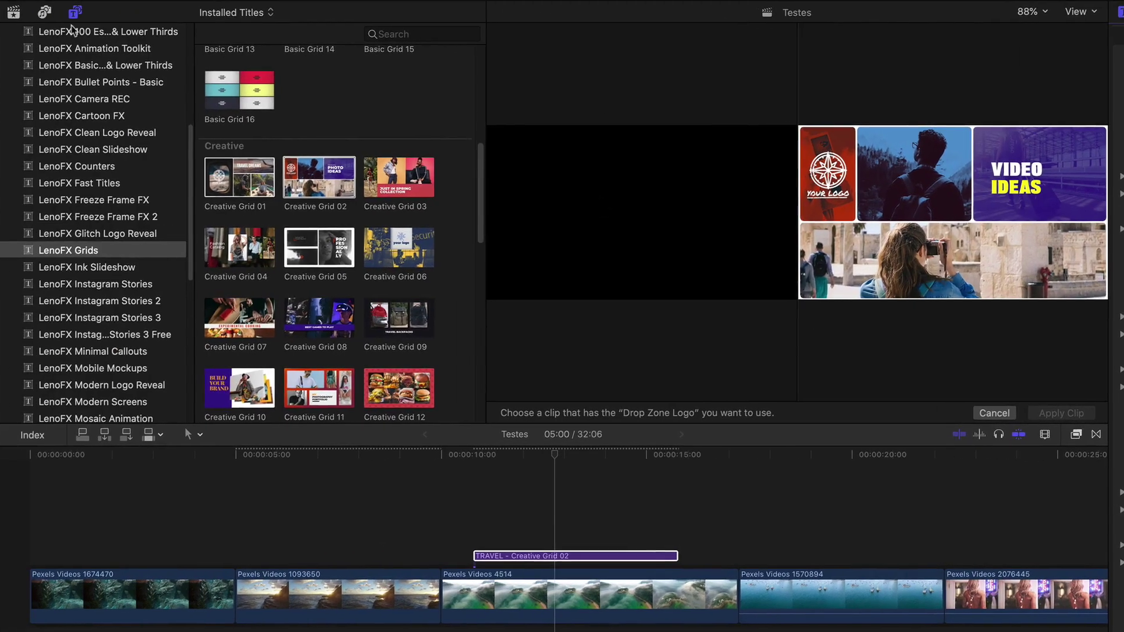
key("super+1")
scroll(16, 168, "up", 3)
scroll(297, 170, "up", 2)
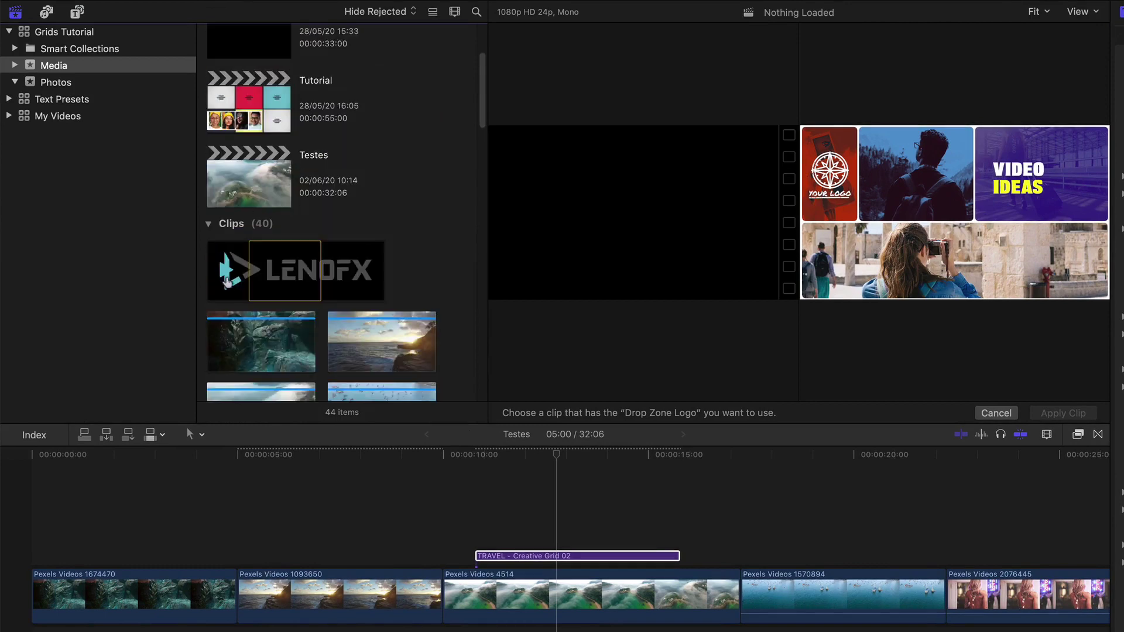
left_click(230, 267)
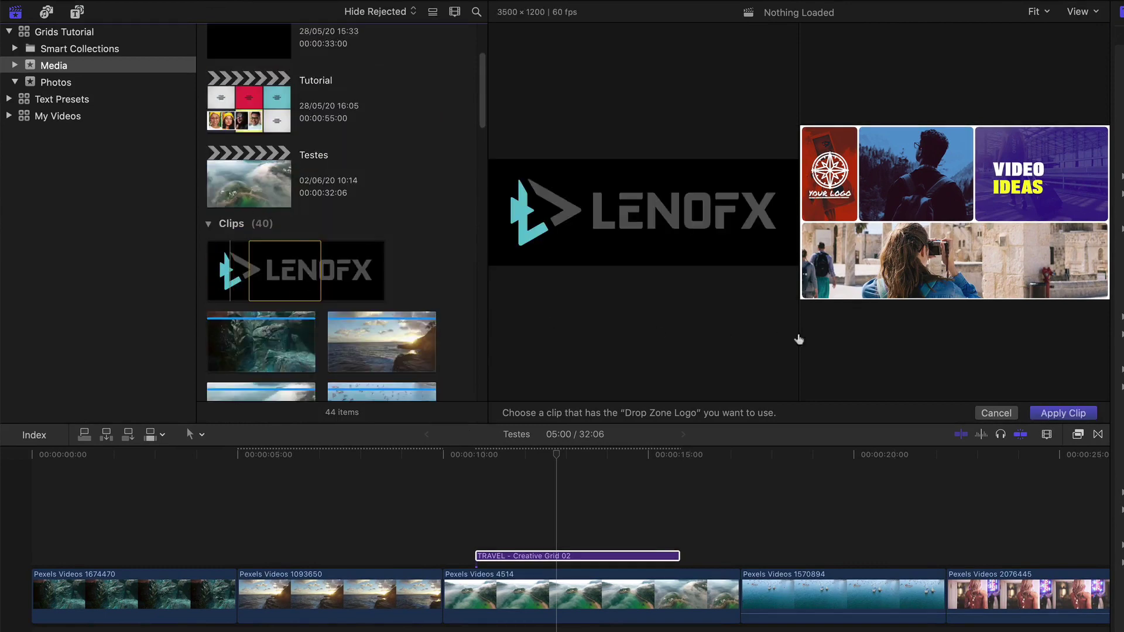
left_click(1063, 412)
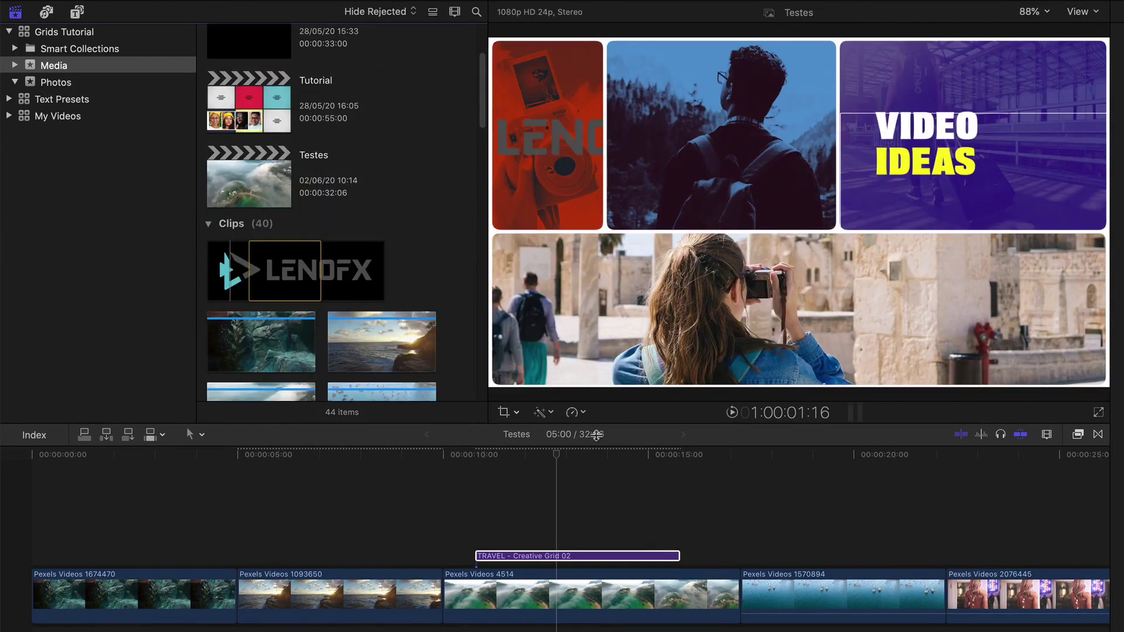
- Scale the logo to 10% and give it a white custom colour
left_click(567, 556)
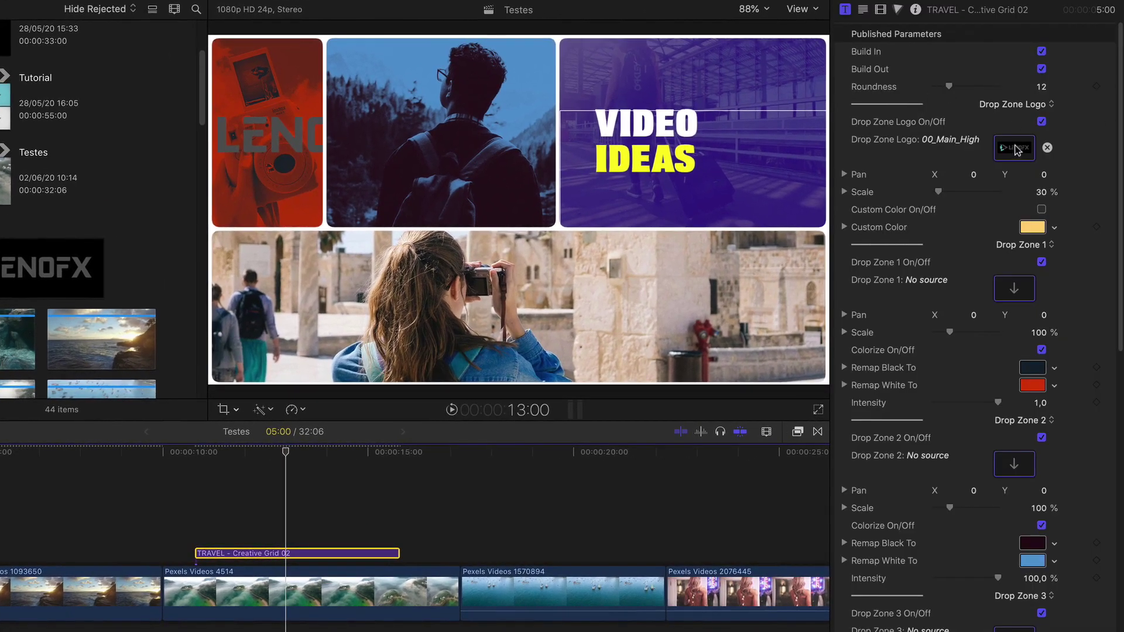
left_click_drag(939, 193, 934, 201)
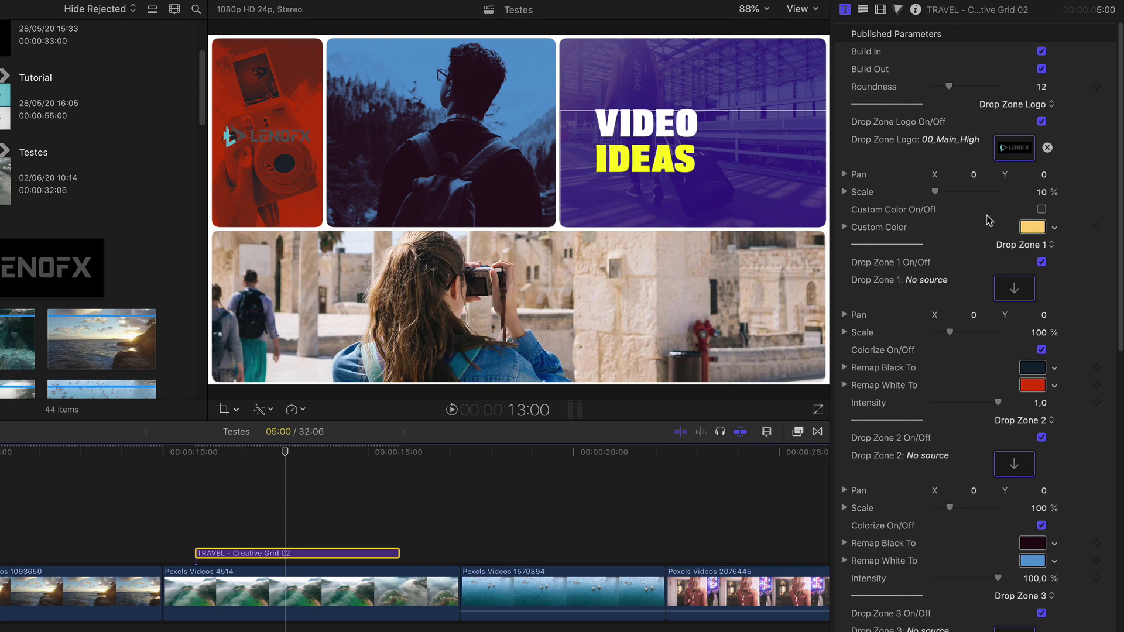
left_click(1041, 210)
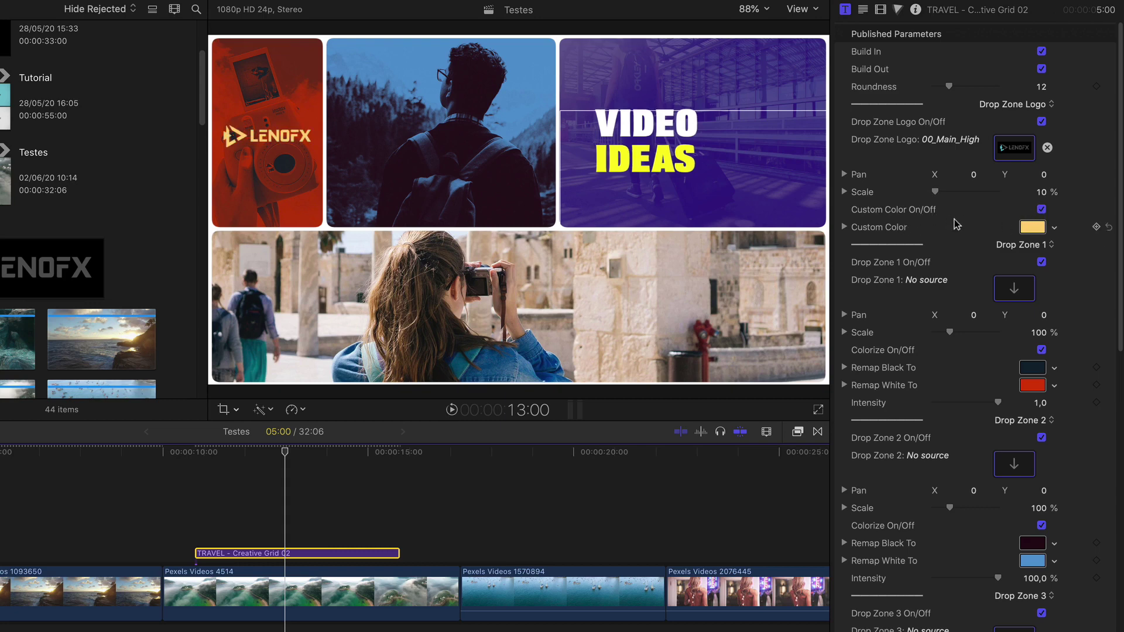
left_click(1045, 230)
left_click_drag(944, 293, 939, 296)
key("Escape")
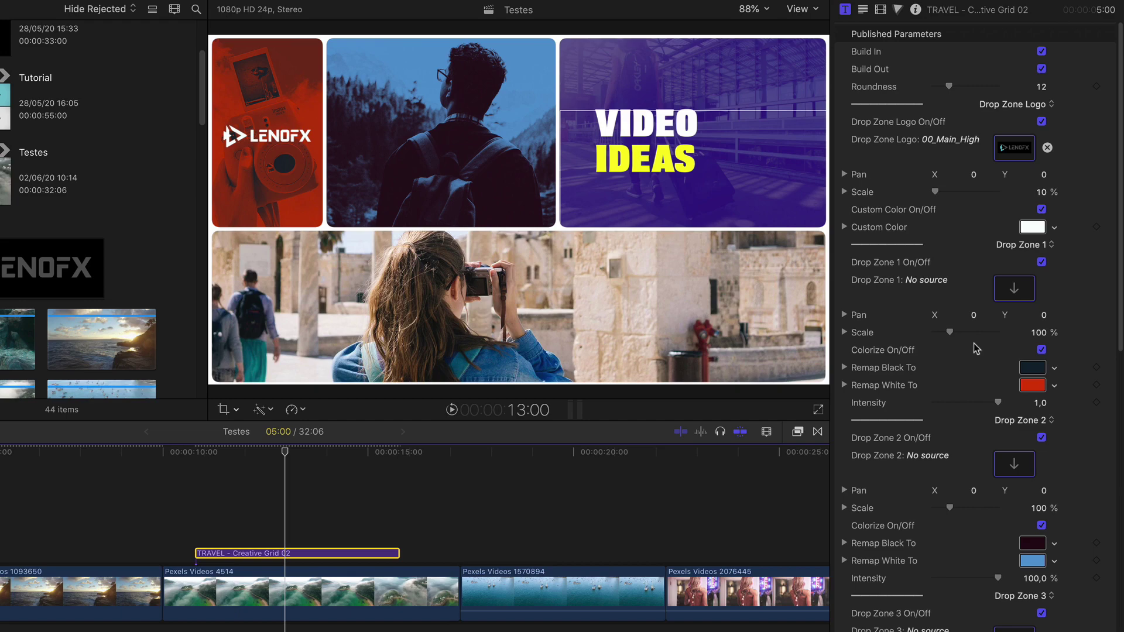
- Apply the palm-beach clip to Drop Zone 1
scroll(977, 348, "down", 2)
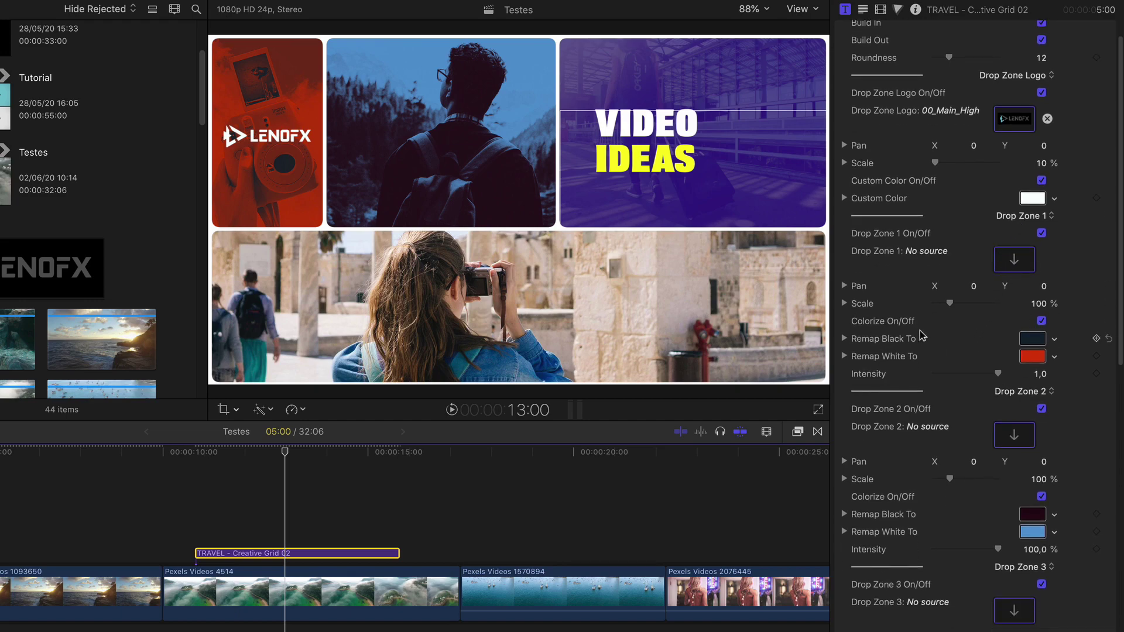
left_click(1014, 259)
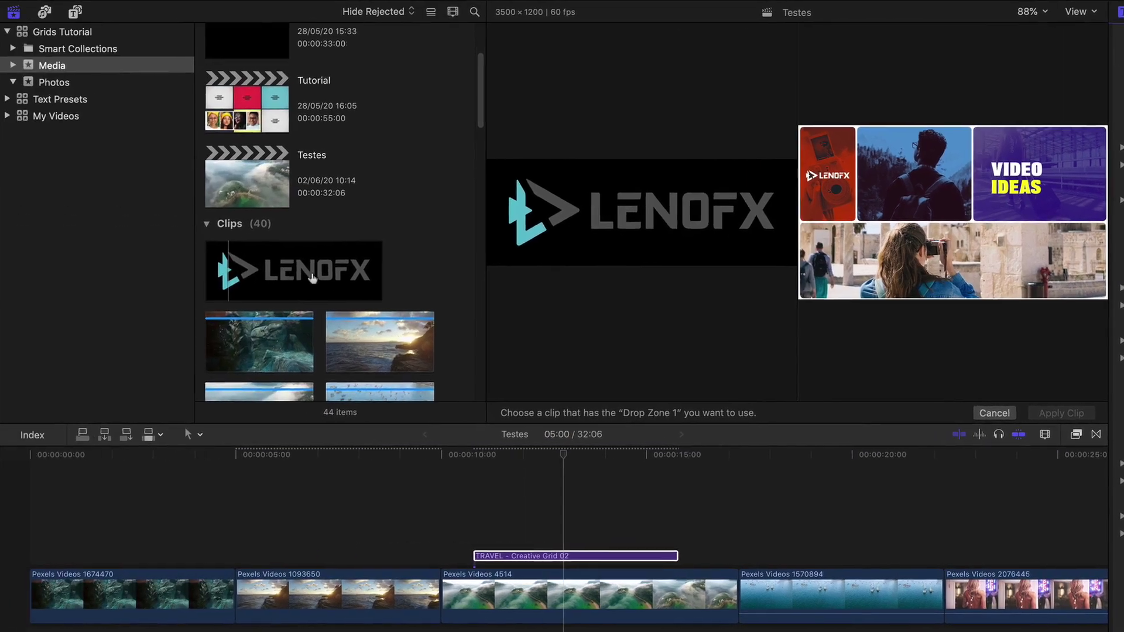
scroll(314, 279, "down", 5)
left_click(352, 269)
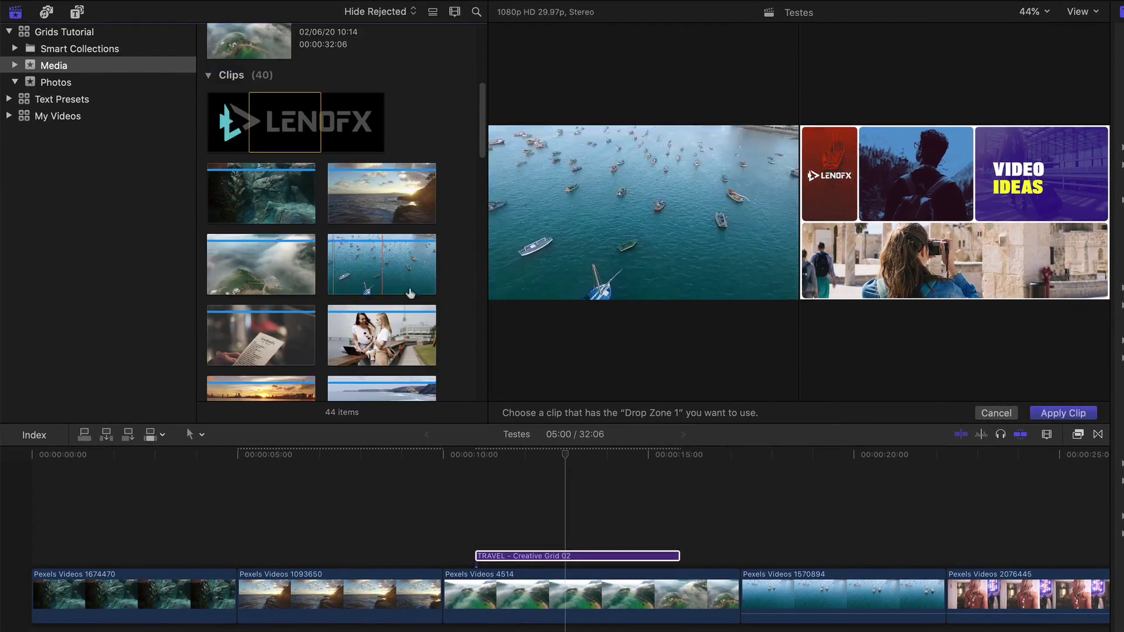
scroll(324, 315, "down", 6)
left_click(237, 308)
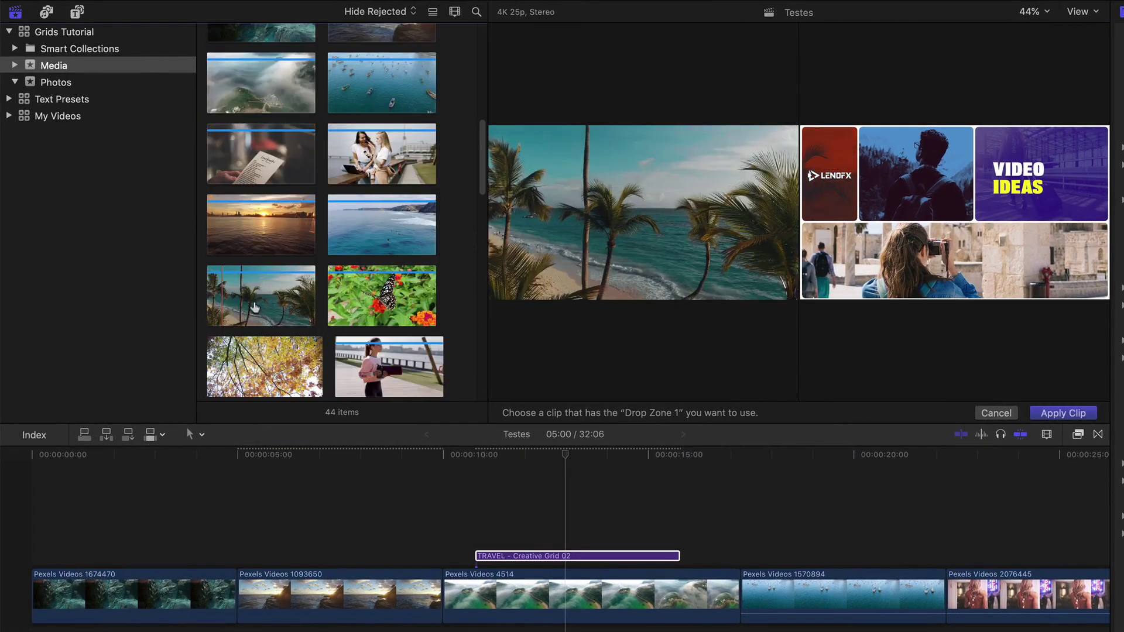
left_click(1063, 413)
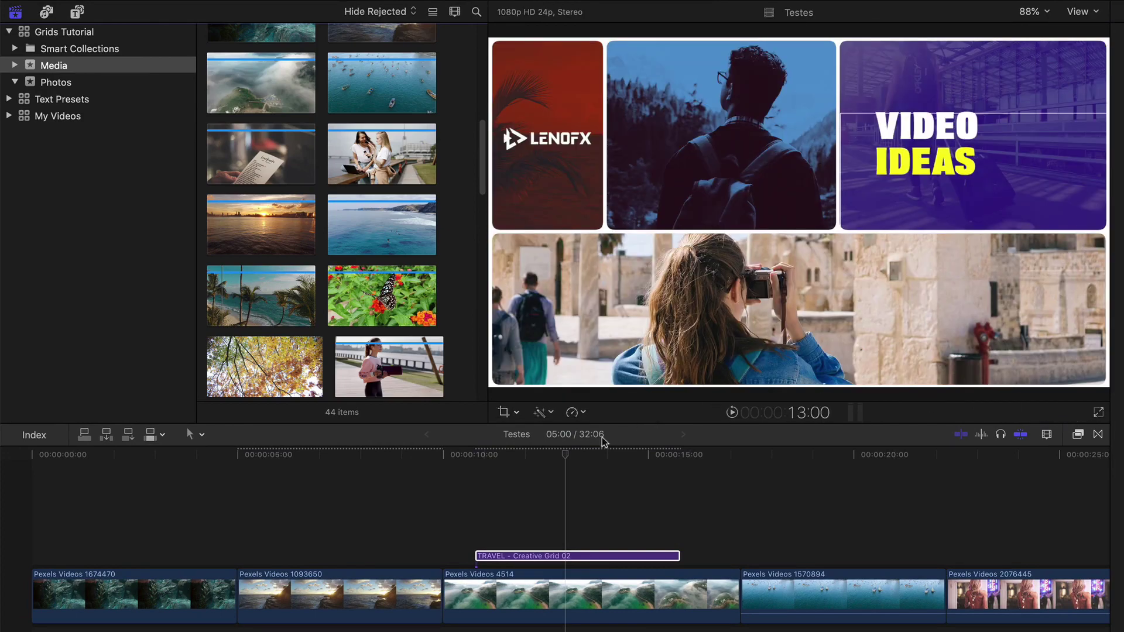
- Toggle Drop Zone 1's tint and try olive dark tones and cyan light tones
left_click(559, 556)
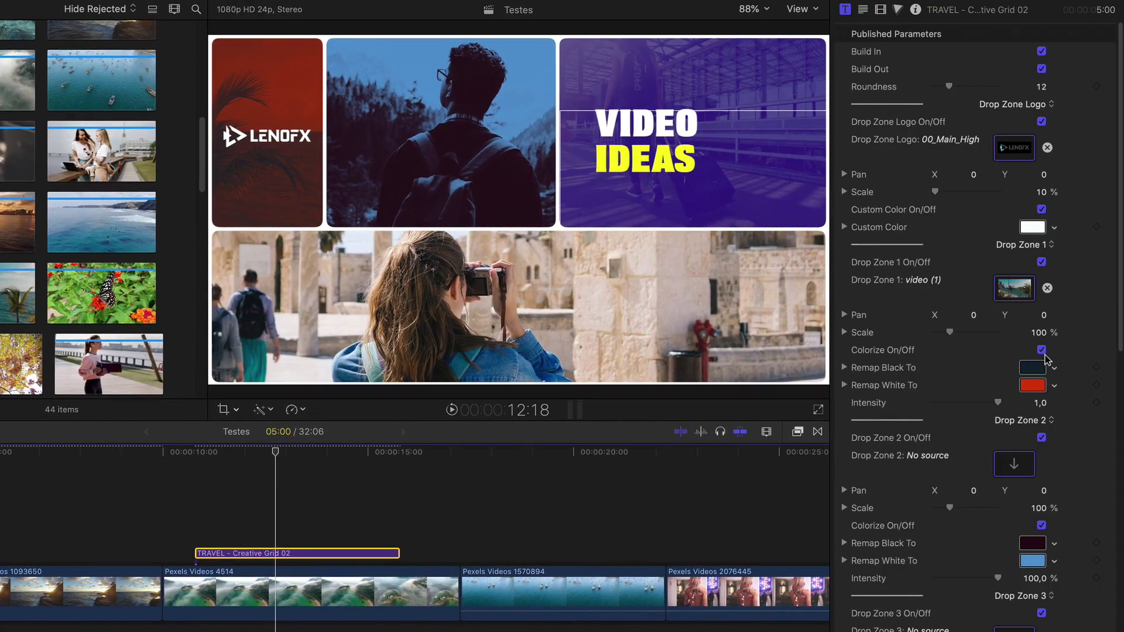
left_click(1041, 350)
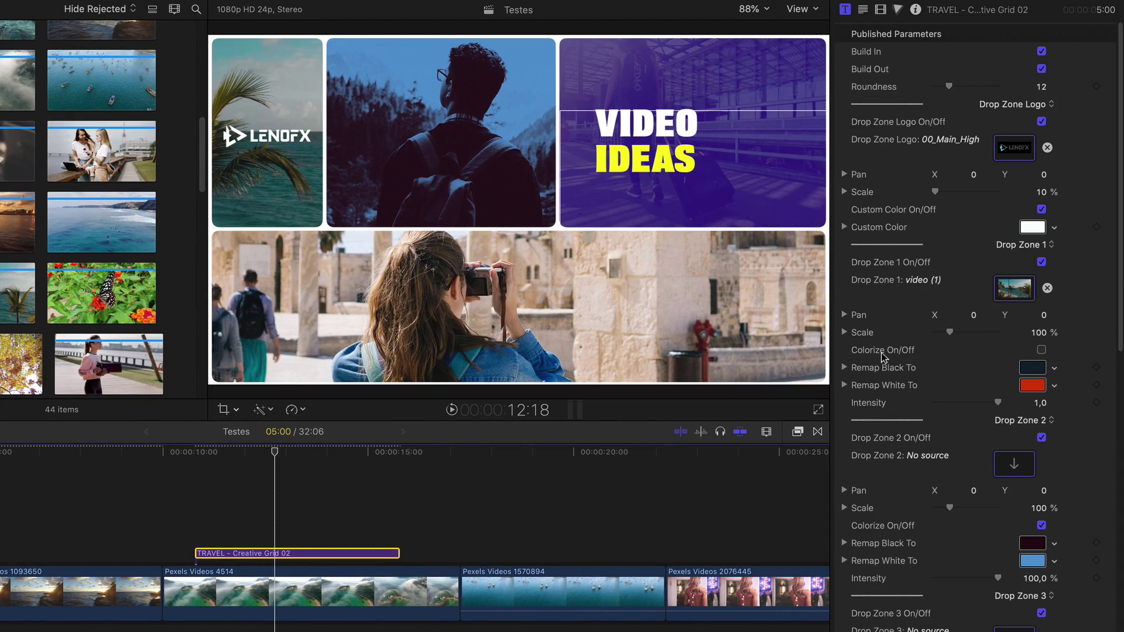
left_click(1042, 350)
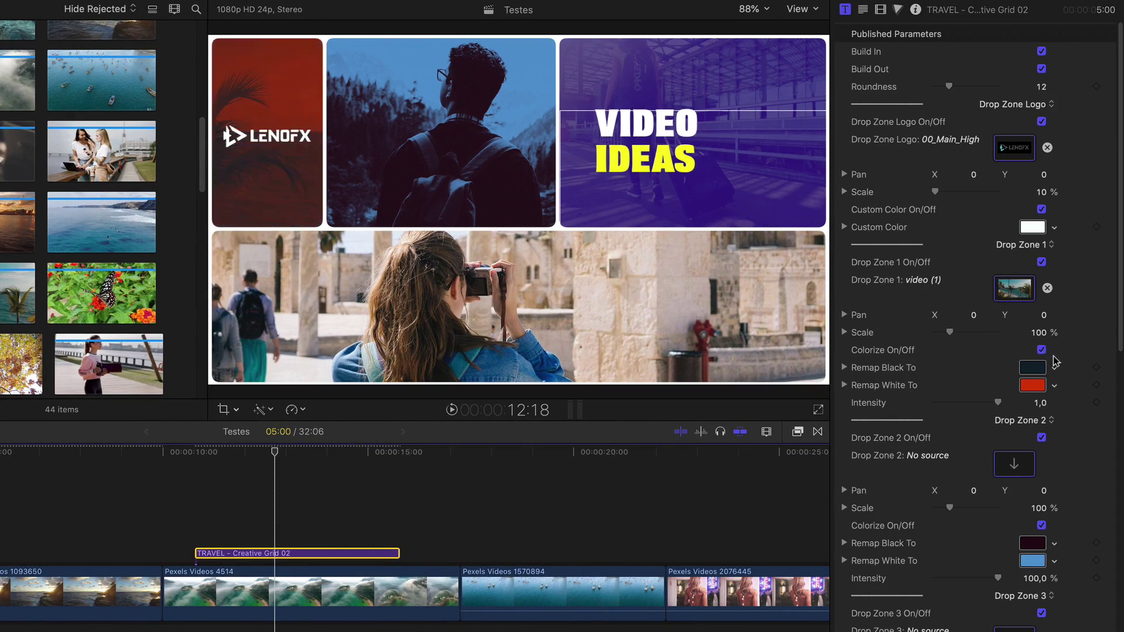
left_click(1055, 368)
left_click(1054, 401)
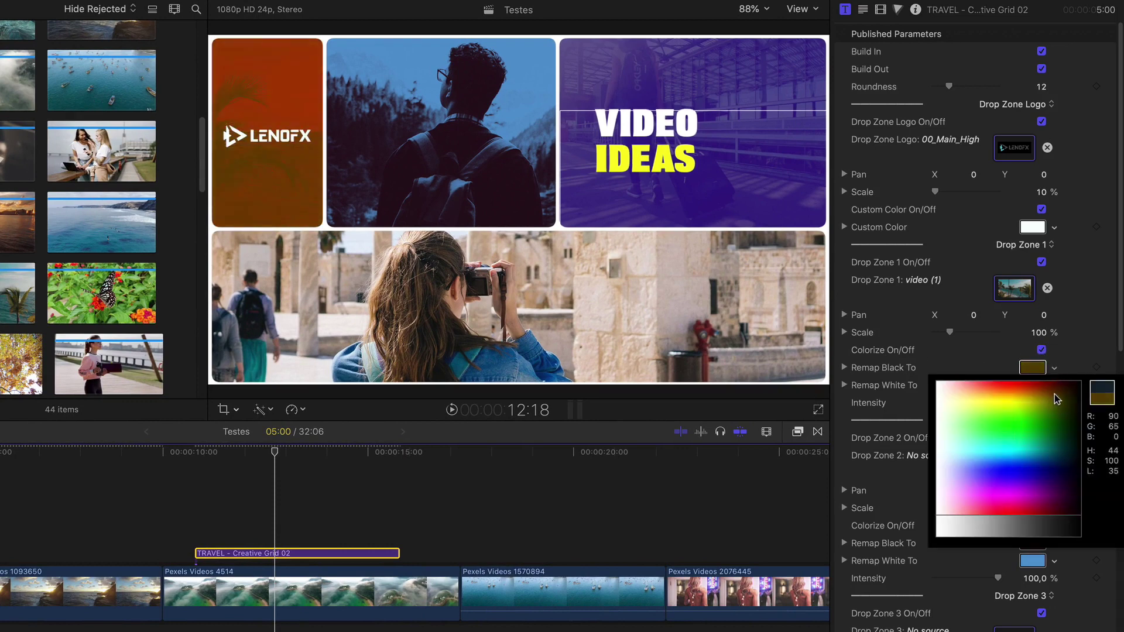
left_click(1055, 385)
left_click(1055, 385)
left_click(1025, 416)
left_click_drag(1025, 416, 1049, 470)
left_click(1055, 385)
- Remap Drop Zone 1's dark tones to dark blue and light tones to lime green
left_click(1055, 367)
left_click(1054, 385)
left_click(1055, 385)
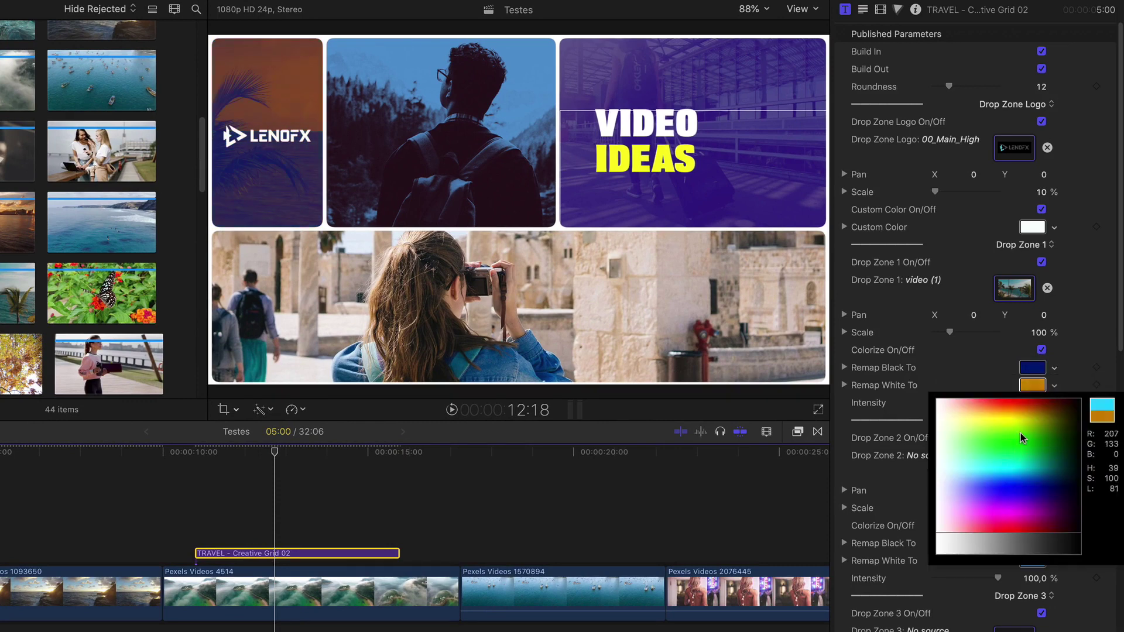
left_click_drag(1021, 432, 977, 408)
left_click(1055, 386)
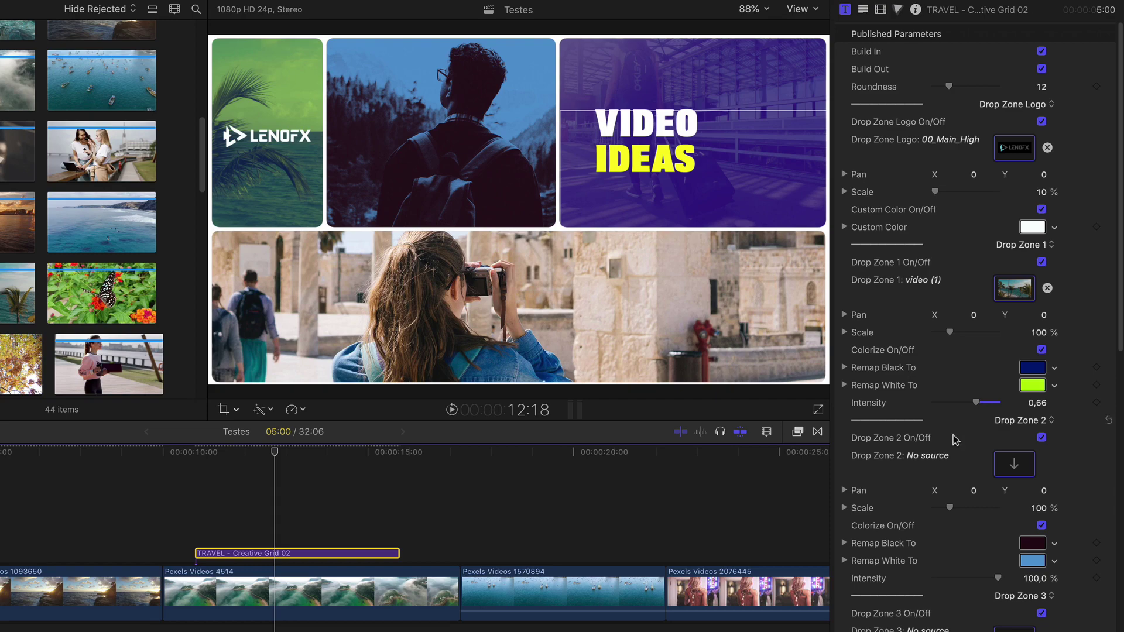
- Delete the Creative Grid 02 TRAVEL title from the timeline
scroll(935, 449, "down", 10)
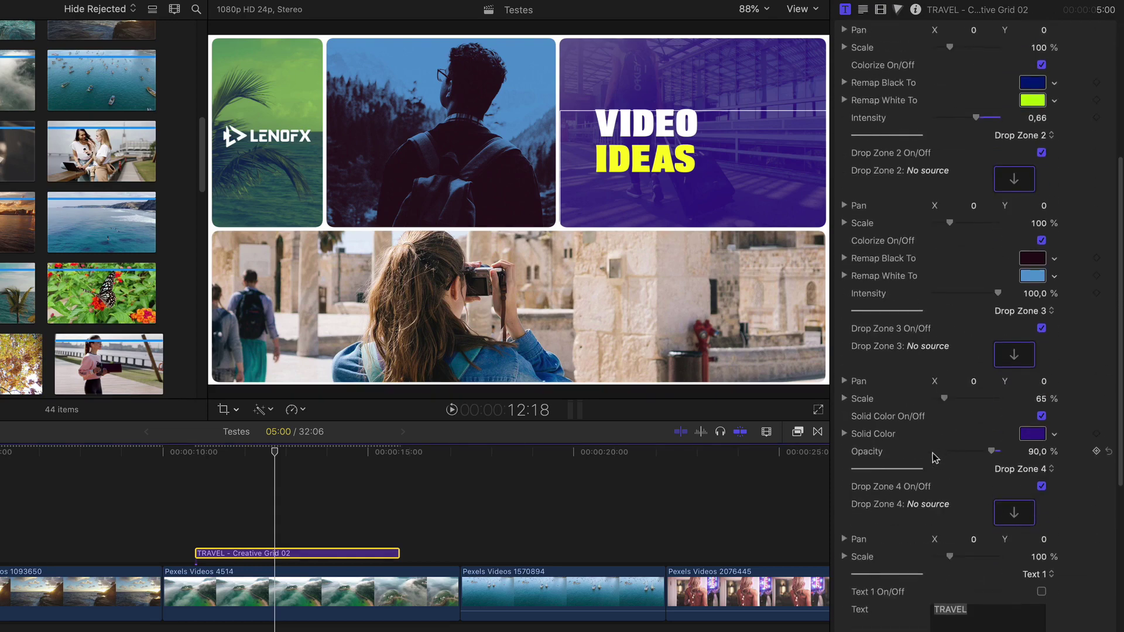
scroll(958, 471, "up", 15)
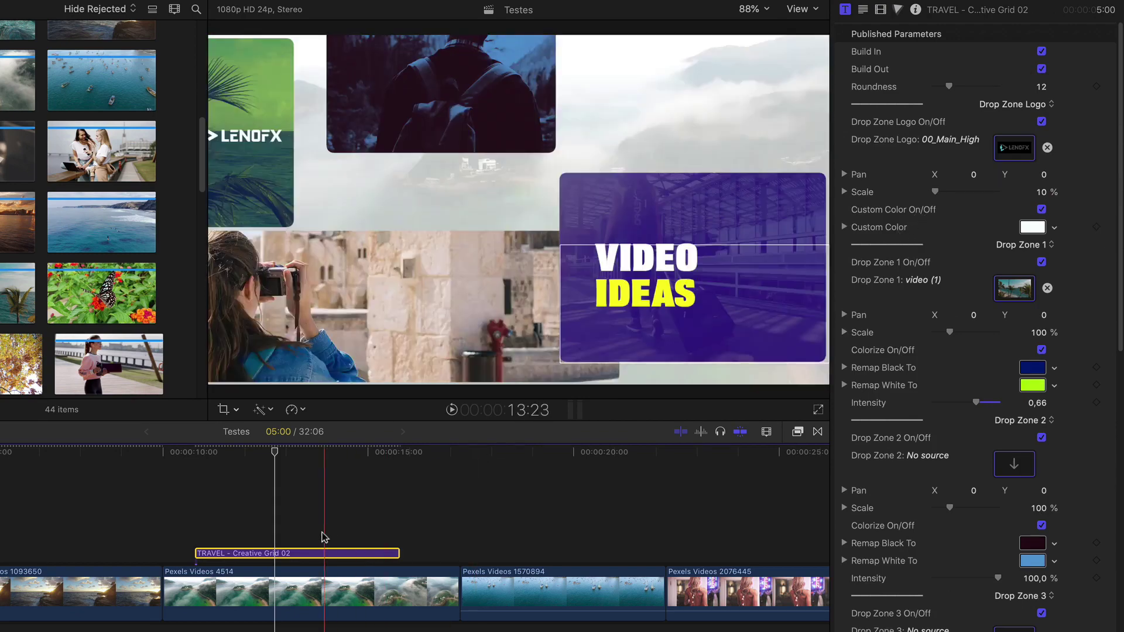
left_click(293, 553)
key("Delete")
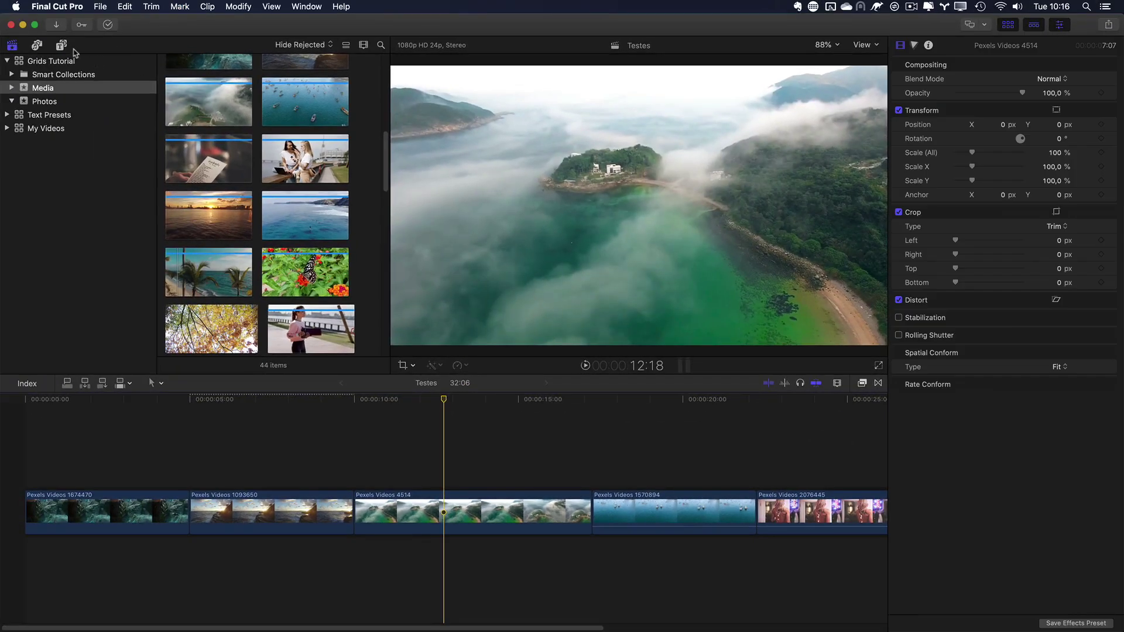
- Drop LenoFX Grids' Slide Grid 09 onto the timeline and preview it
left_click(61, 46)
scroll(264, 225, "down", 10)
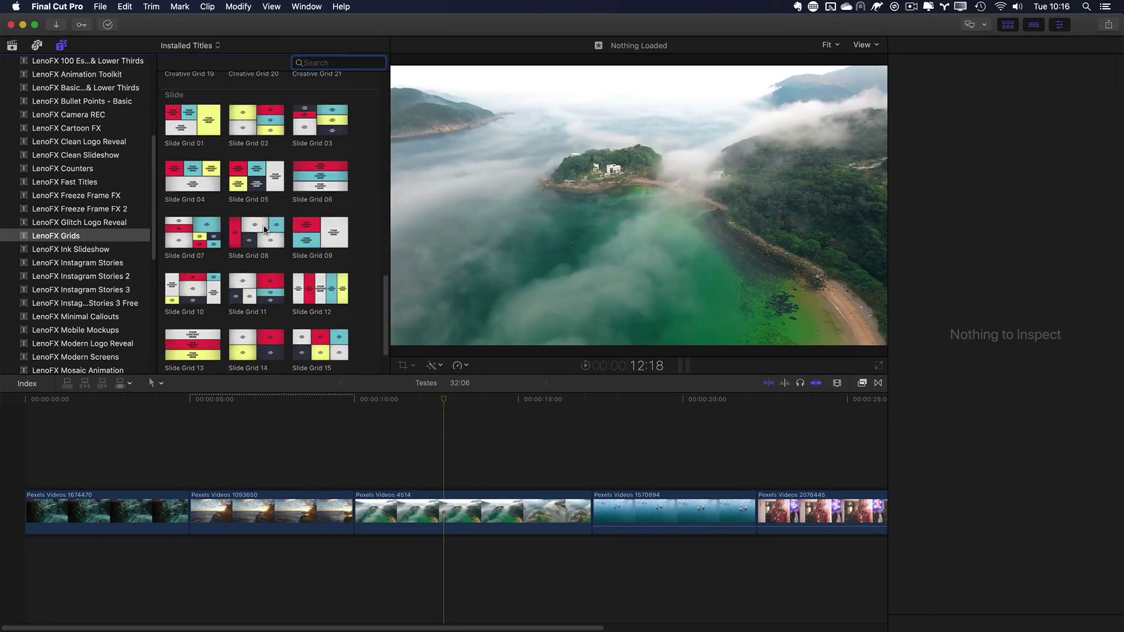
left_click_drag(321, 224, 394, 477)
left_click(391, 400)
key("space")
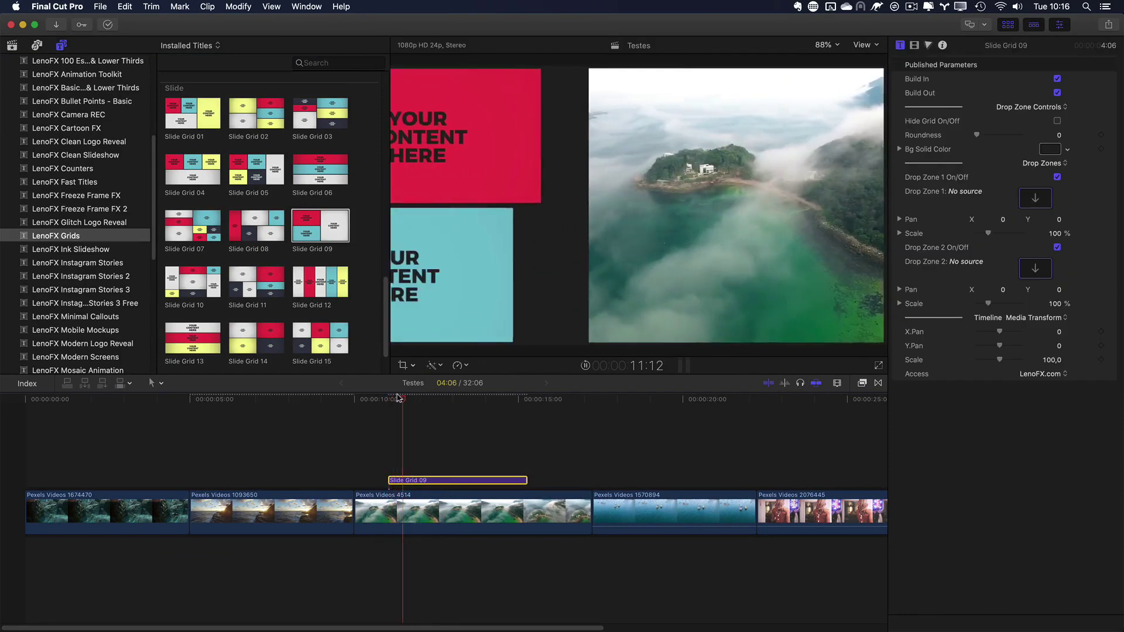
key("space")
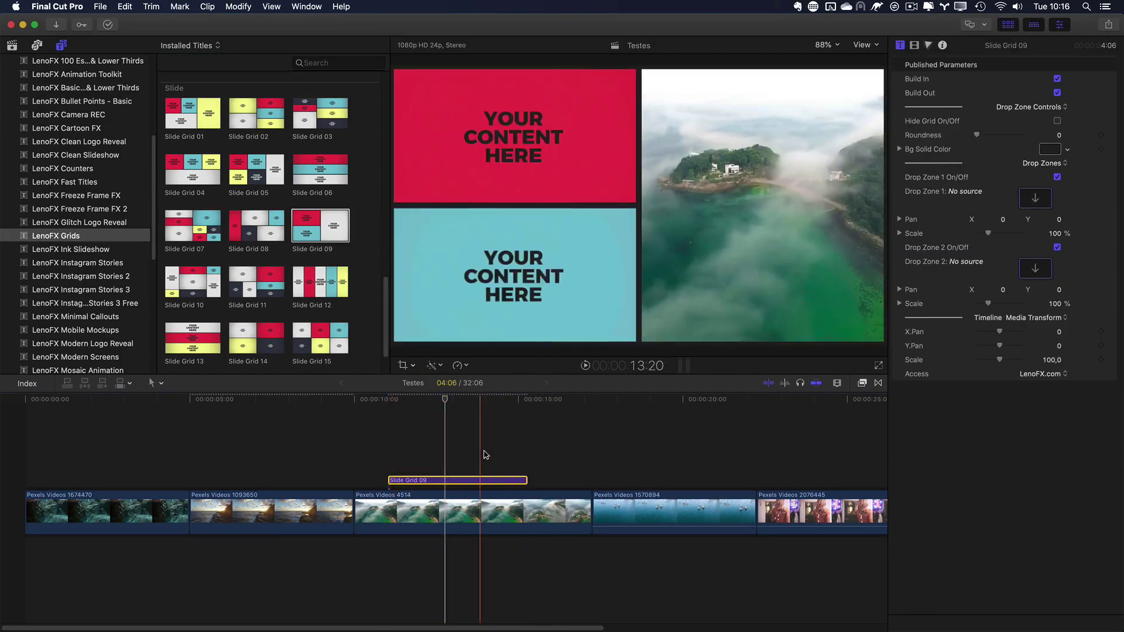
- Move Slide Grid 09 over Pexels Videos 2795173 and scrub to 28:23
key("super+minus")
left_click_drag(356, 479, 745, 479)
left_click(700, 402)
left_click_drag(702, 406, 719, 404)
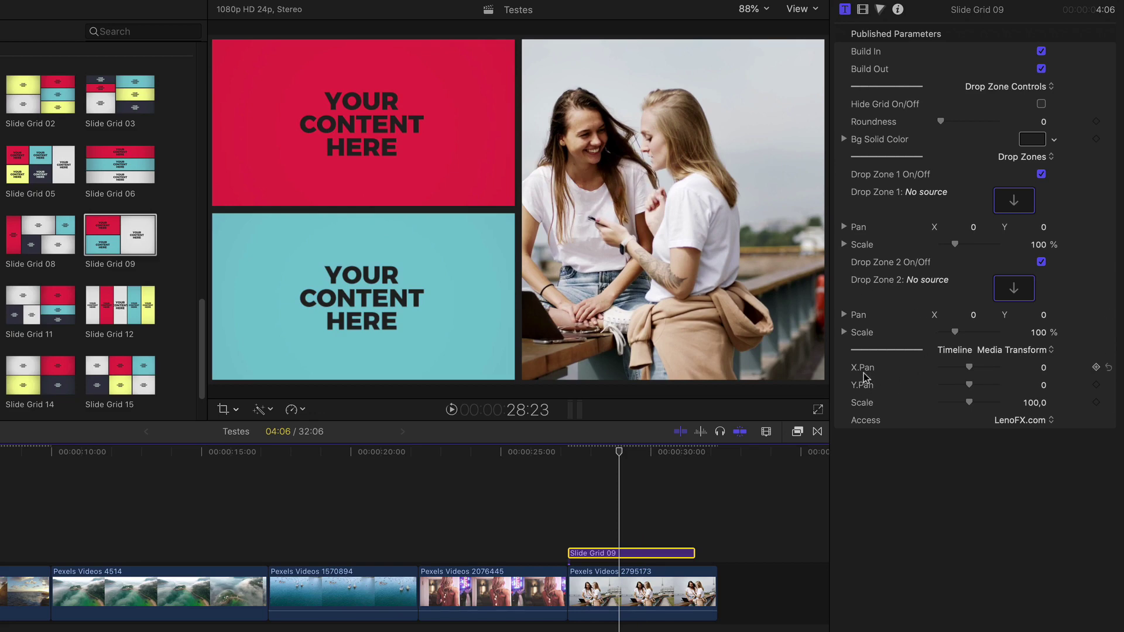
- Set the background footage to X.Pan 13,35, Y.Pan 10,45 and Scale 111,2
left_click_drag(970, 368, 972, 365)
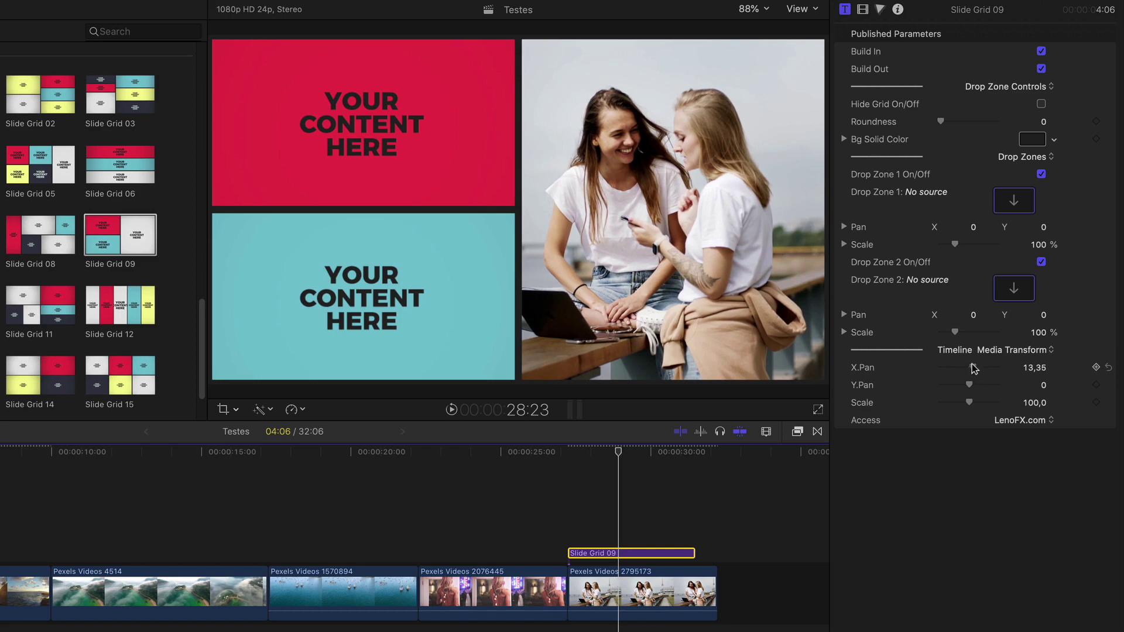
left_click_drag(972, 405, 964, 408)
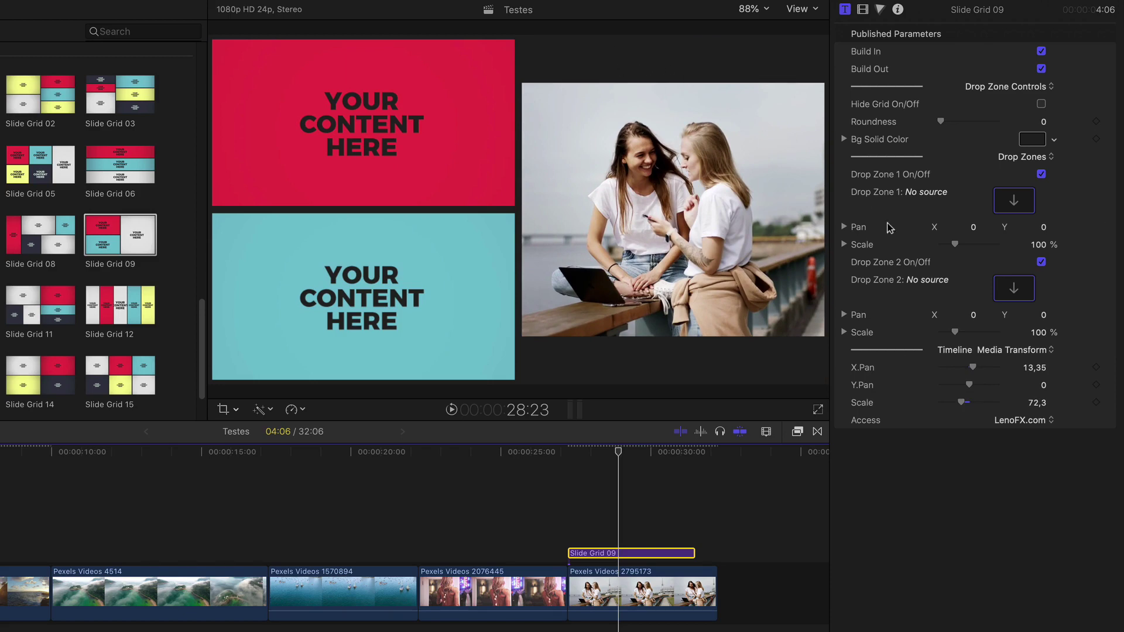
left_click_drag(965, 408, 975, 385)
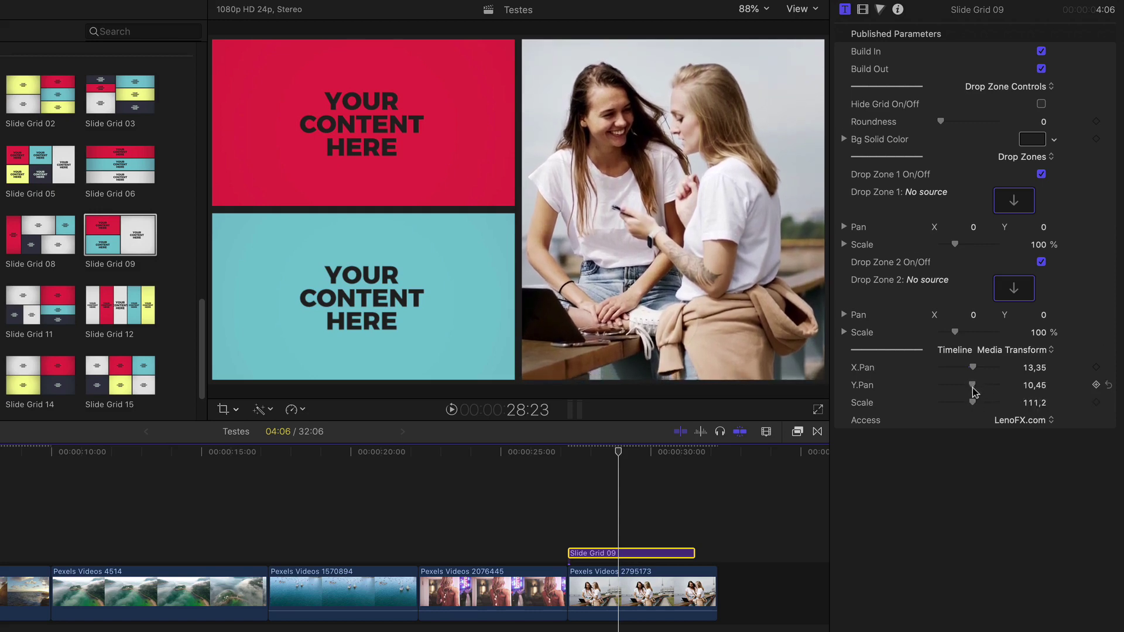
- Set panel Roundness to 12,41 and a yellow Bg Solid Color, then preview the grid
left_click(1042, 104)
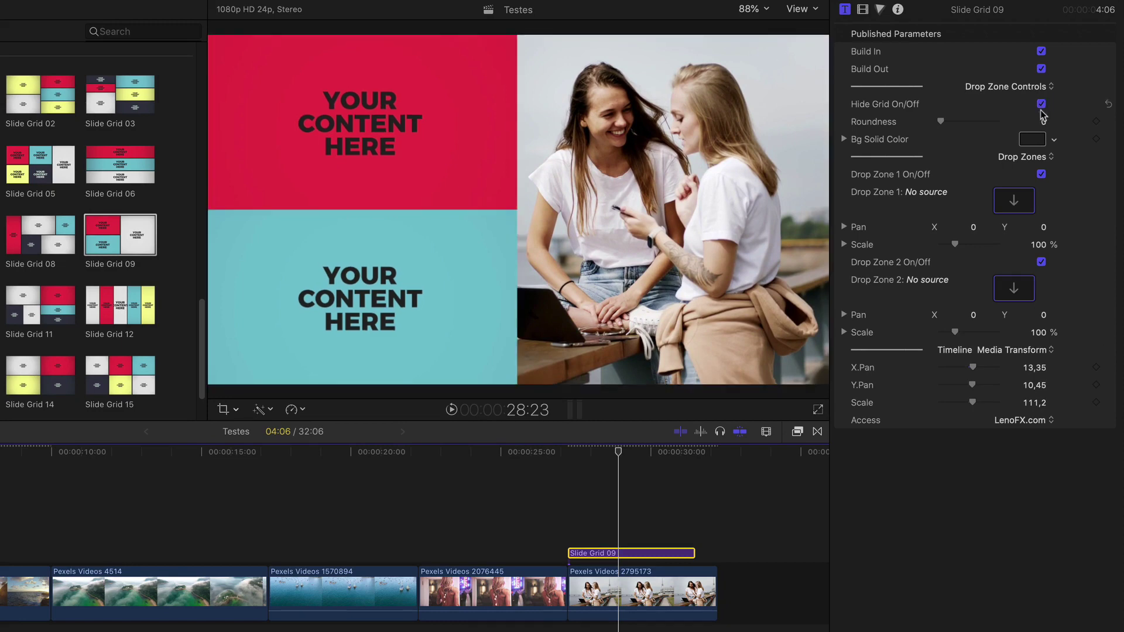
left_click(1042, 104)
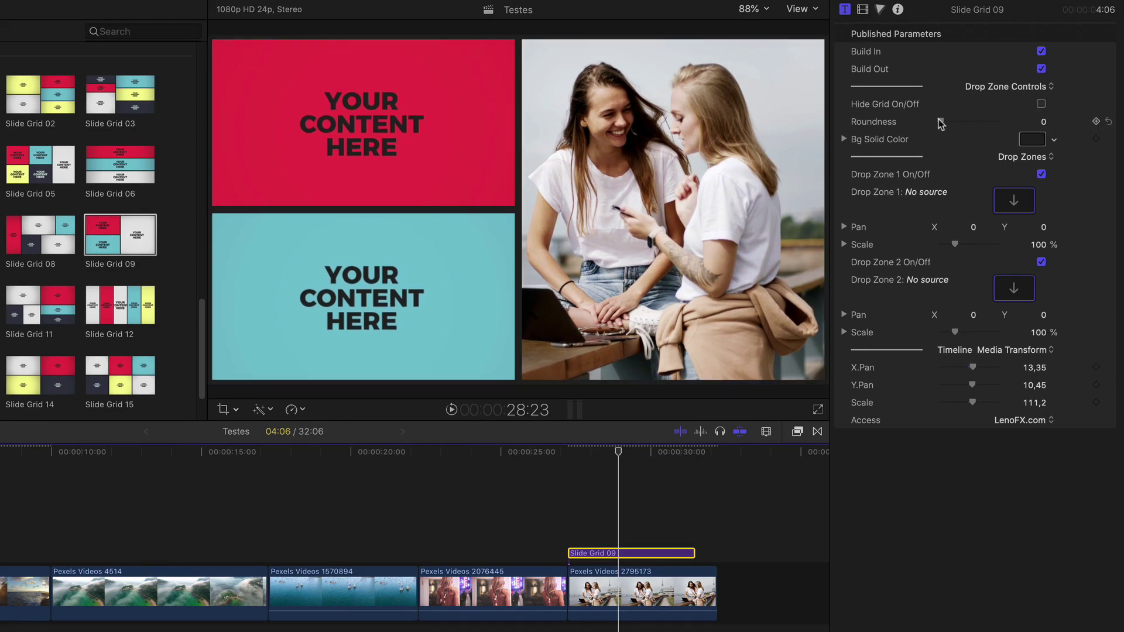
mouse_move(941, 123)
left_mouse_down()
mouse_move(974, 125)
mouse_move(955, 125)
left_mouse_up()
left_click(1057, 144)
left_click(1027, 168)
key("Escape")
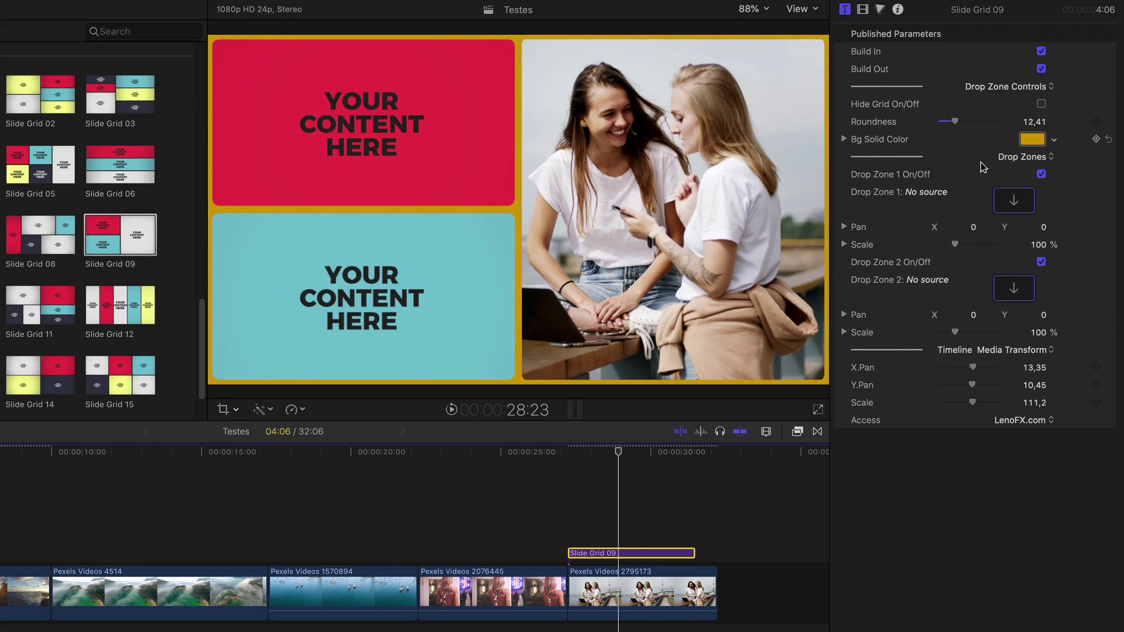
key("space")
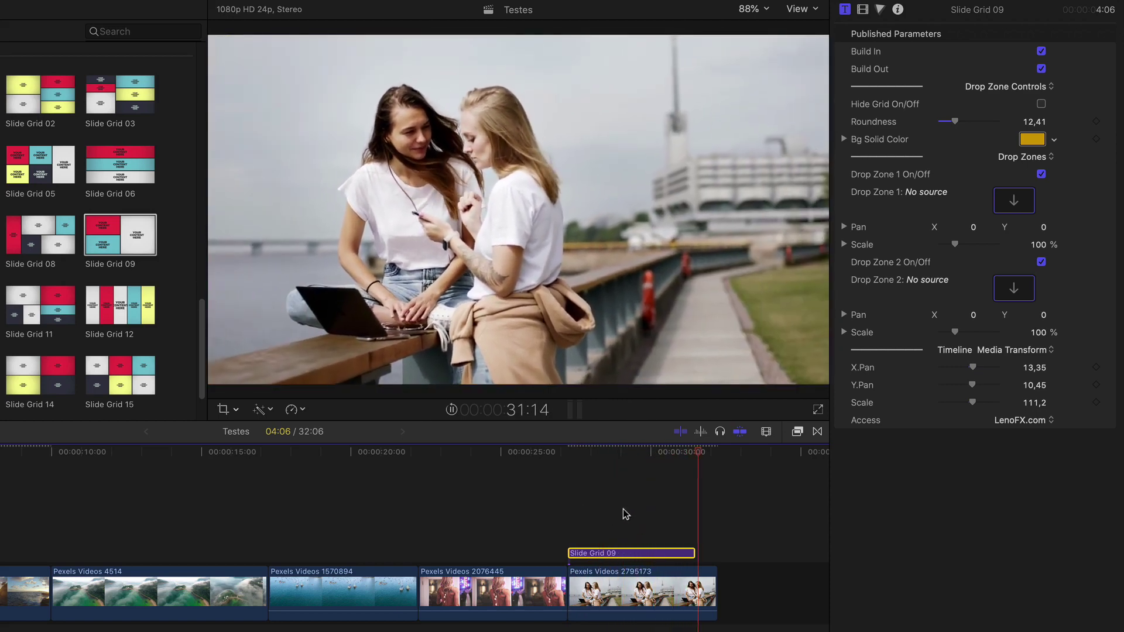
key("space")
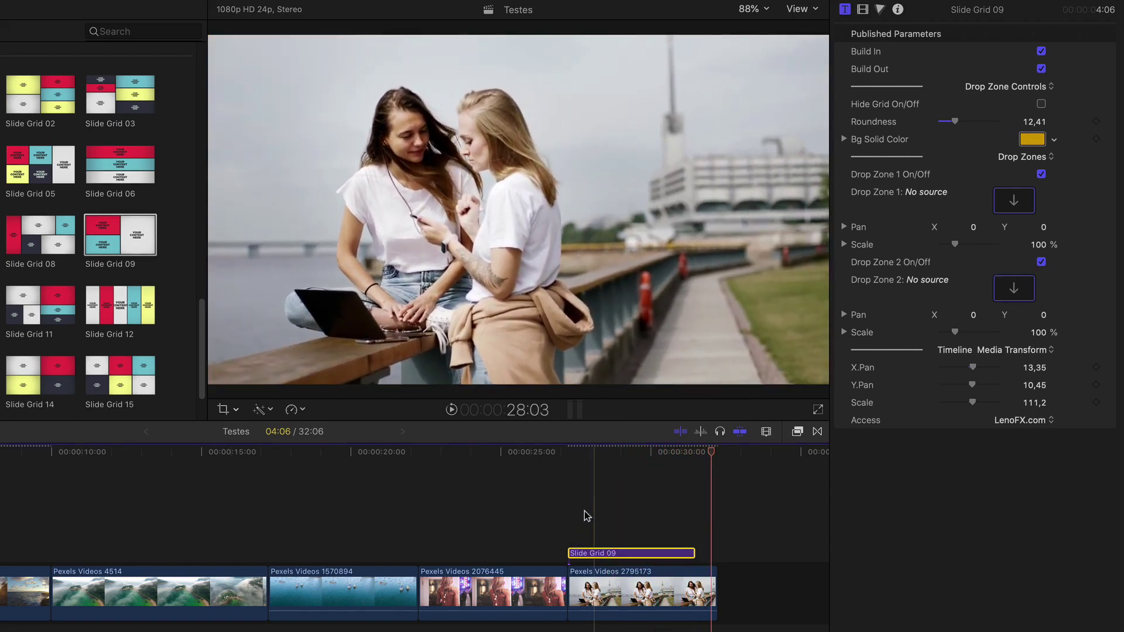
key("space")
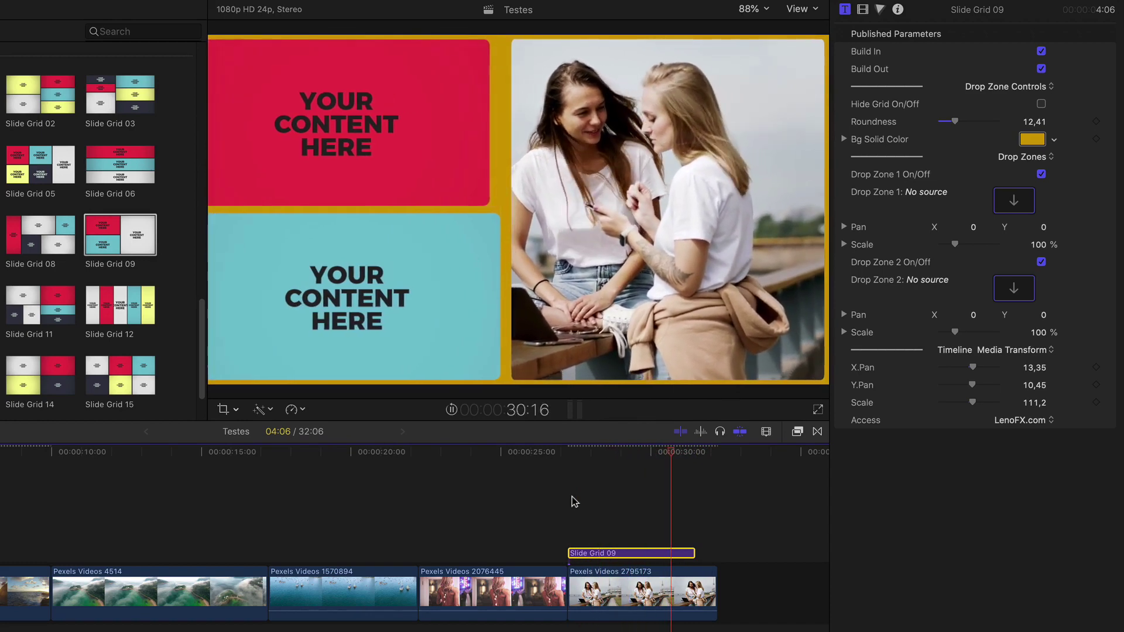
key("space")
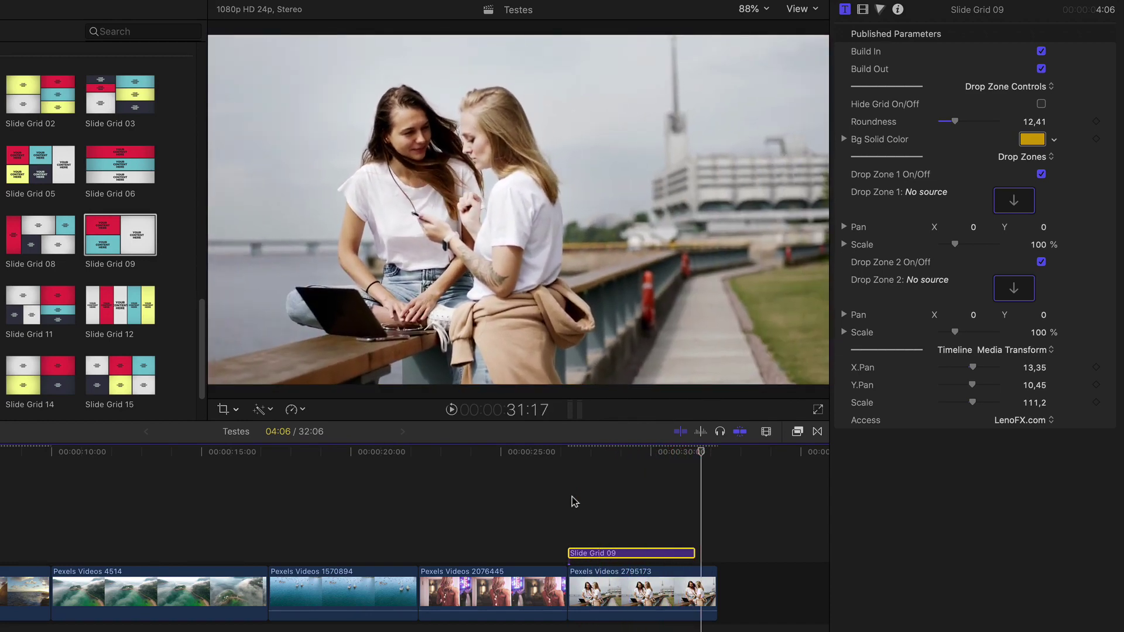